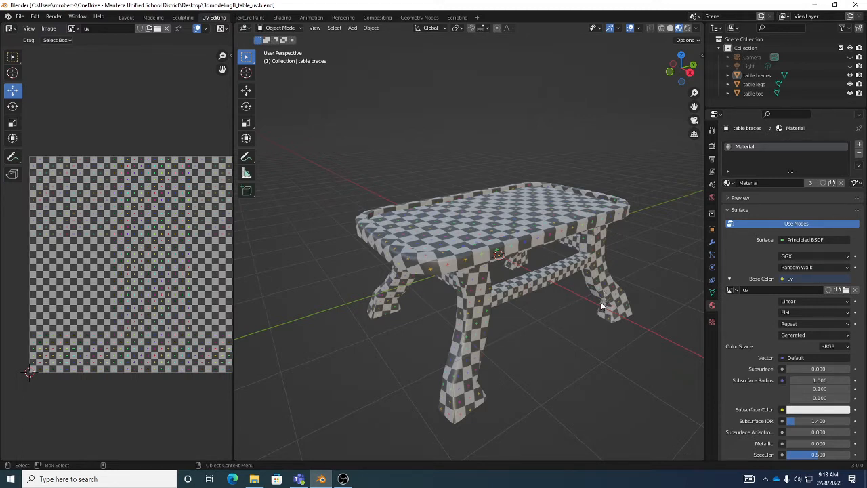
{"action": "mouse_move", "coordinate": [344, 478]}
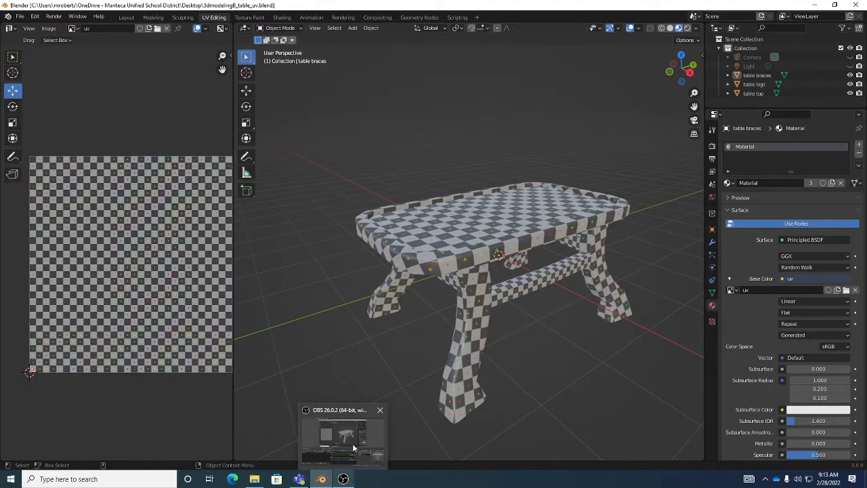
{"action": "mouse_move", "coordinate": [353, 447]}
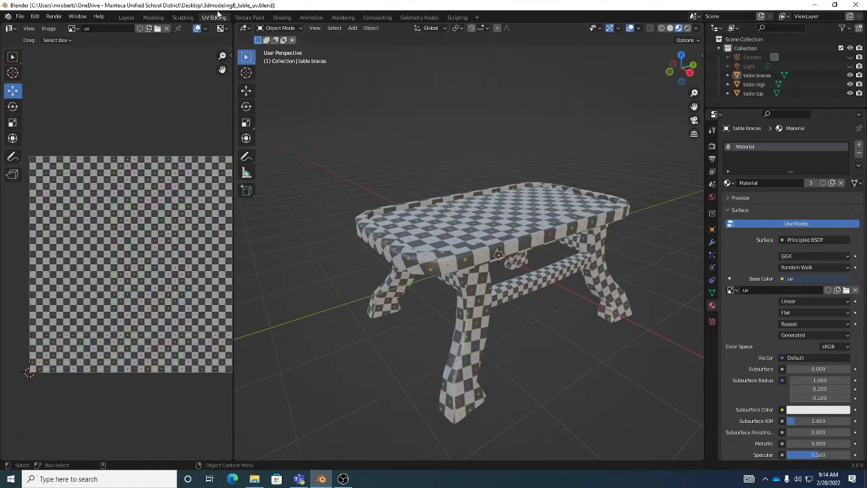
Switch to the Shading workspace, check the material nodes of the table's parts, and leave the table top selected.
{"action": "left_click", "coordinate": [277, 18]}
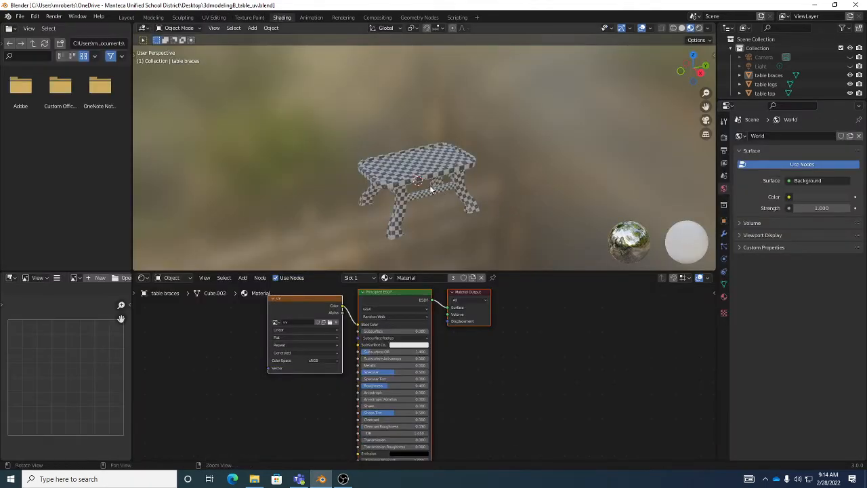
{"action": "middle_click_drag", "start_coordinate": [431, 190], "coordinate": [483, 175]}
{"action": "left_click", "coordinate": [447, 158]}
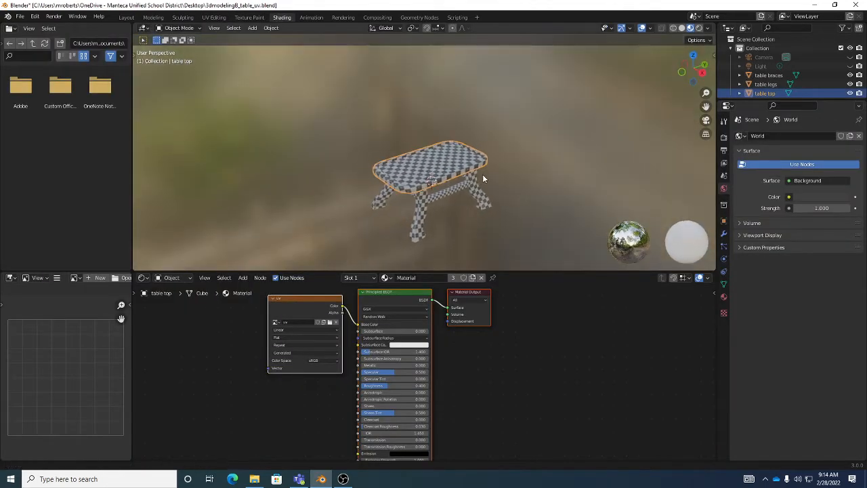
{"action": "middle_click_drag", "start_coordinate": [516, 366], "coordinate": [564, 359]}
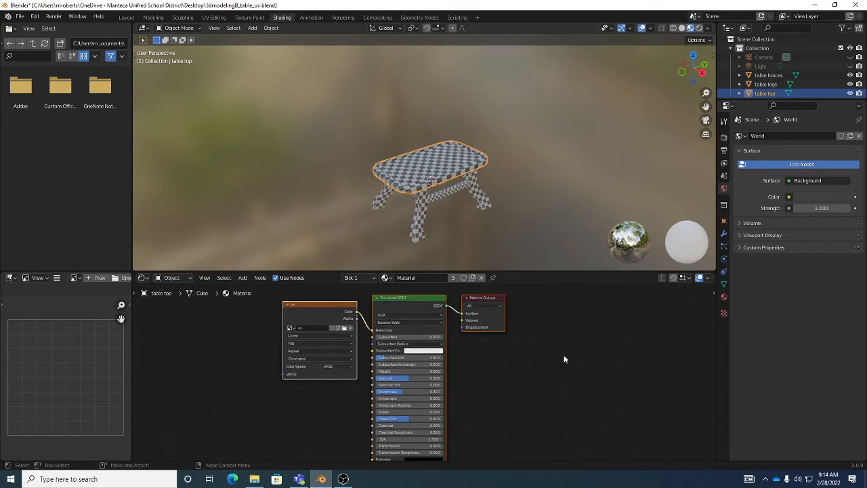
{"action": "scroll", "coordinate": [563, 359], "scroll_direction": "down", "scroll_amount": 1}
{"action": "left_click", "coordinate": [426, 197]}
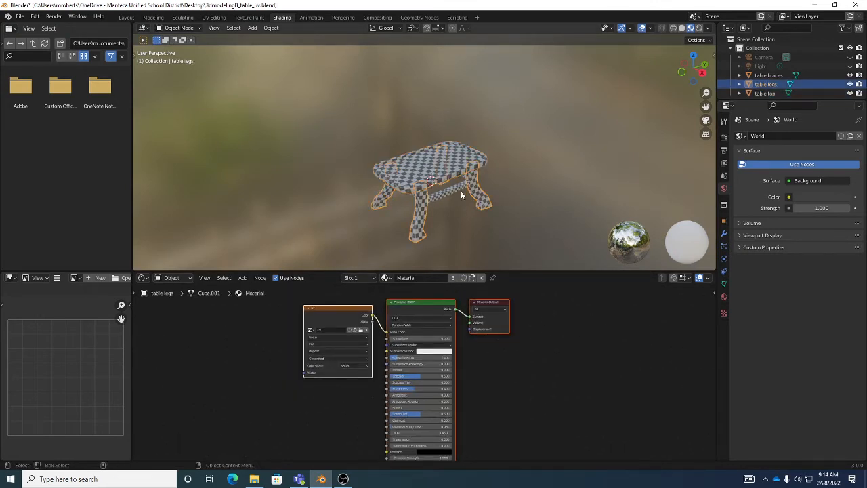
{"action": "left_click", "coordinate": [464, 186]}
{"action": "left_click", "coordinate": [461, 170]}
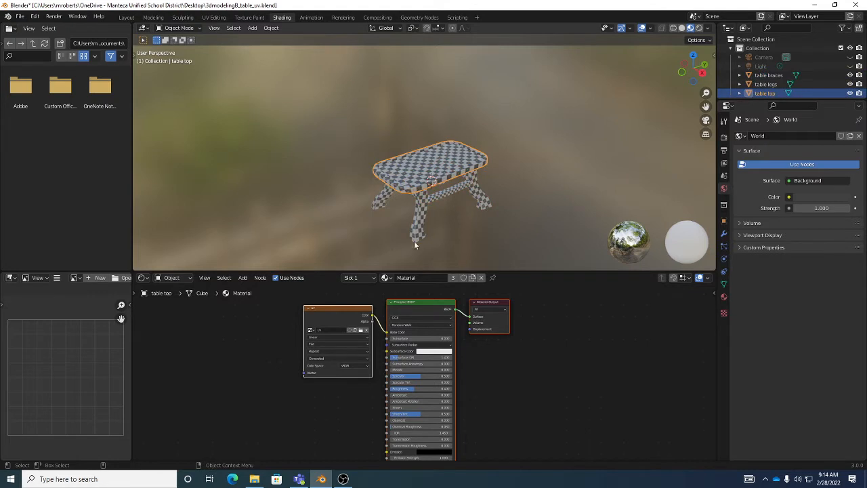
Show the table top's material properties and compare the surface settings with the shader node graph.
{"action": "mouse_move", "coordinate": [332, 307]}
{"action": "left_mouse_down"}
{"action": "mouse_move", "coordinate": [309, 309]}
{"action": "mouse_move", "coordinate": [336, 310]}
{"action": "mouse_move", "coordinate": [337, 302]}
{"action": "left_mouse_up"}
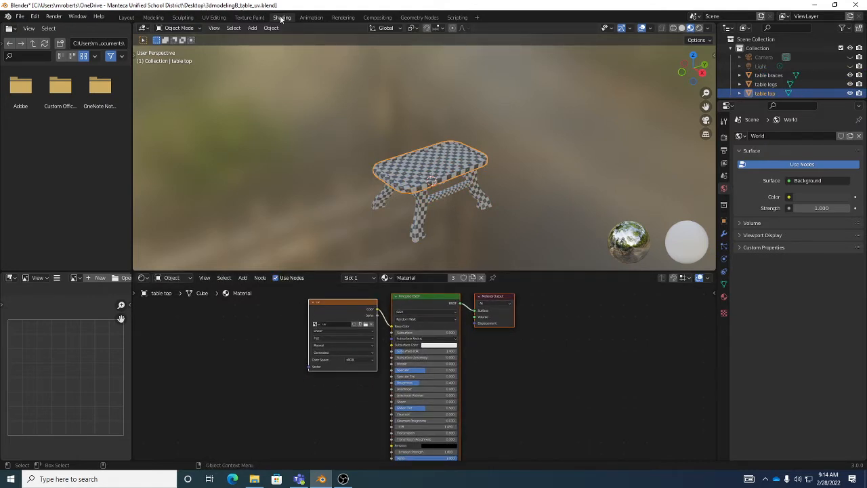
{"action": "middle_click_drag", "start_coordinate": [469, 206], "coordinate": [460, 166]}
{"action": "middle_click_drag", "start_coordinate": [498, 381], "coordinate": [519, 377]}
{"action": "scroll", "coordinate": [518, 373], "scroll_direction": "down", "scroll_amount": 1}
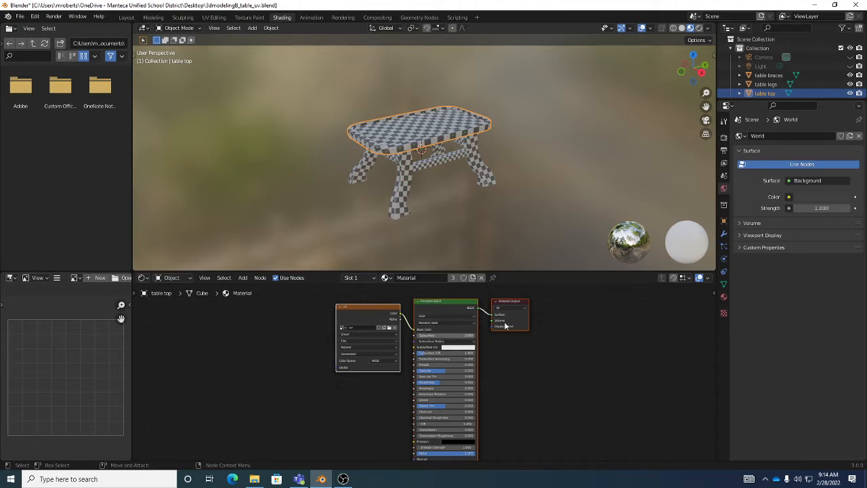
{"action": "left_click", "coordinate": [724, 297]}
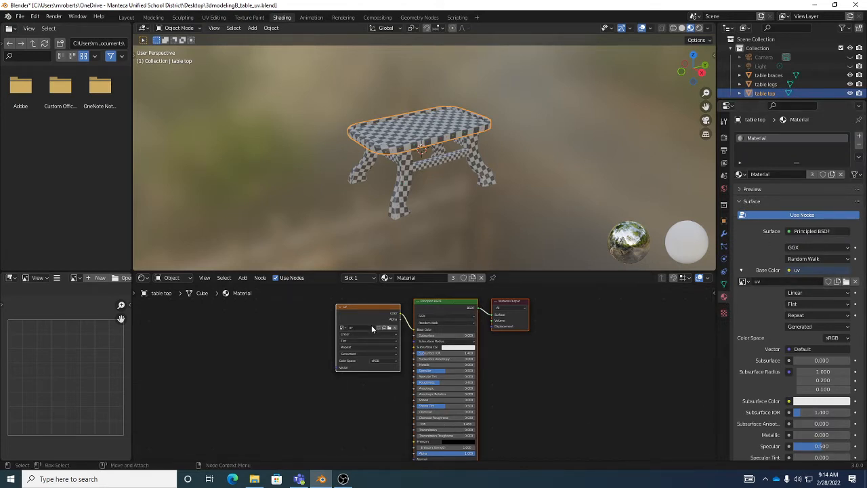
{"action": "scroll", "coordinate": [816, 383], "scroll_direction": "down", "scroll_amount": 2}
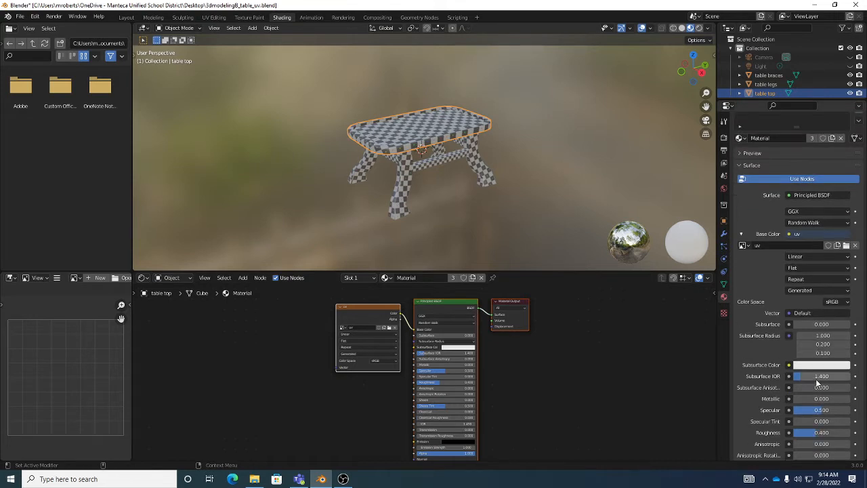
{"action": "scroll", "coordinate": [817, 383], "scroll_direction": "down", "scroll_amount": 1}
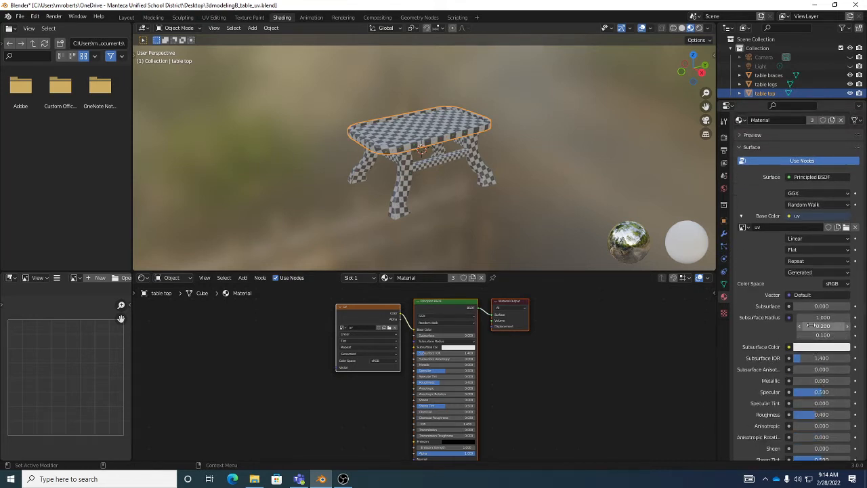
{"action": "scroll", "coordinate": [806, 284], "scroll_direction": "up", "scroll_amount": 1}
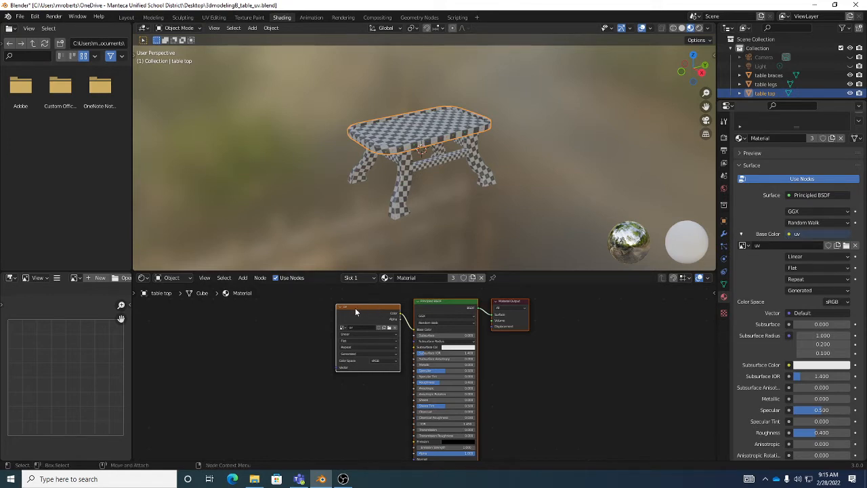
Delete the uv image texture node connected to the Principled BSDF's base color.
{"action": "mouse_move", "coordinate": [355, 307]}
{"action": "left_mouse_down"}
{"action": "mouse_move", "coordinate": [299, 309]}
{"action": "mouse_move", "coordinate": [346, 303]}
{"action": "left_mouse_up"}
{"action": "left_click_drag", "start_coordinate": [290, 320], "coordinate": [309, 317]}
{"action": "left_click_drag", "start_coordinate": [356, 299], "coordinate": [294, 305]}
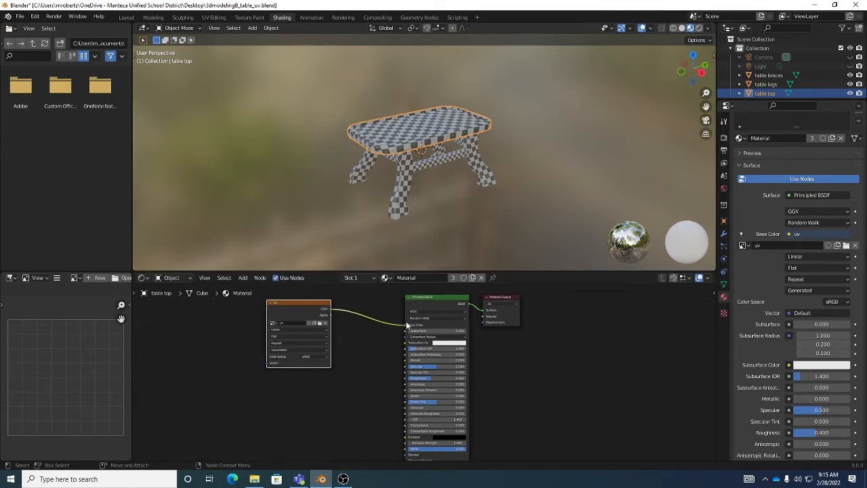
{"action": "left_click", "coordinate": [382, 364]}
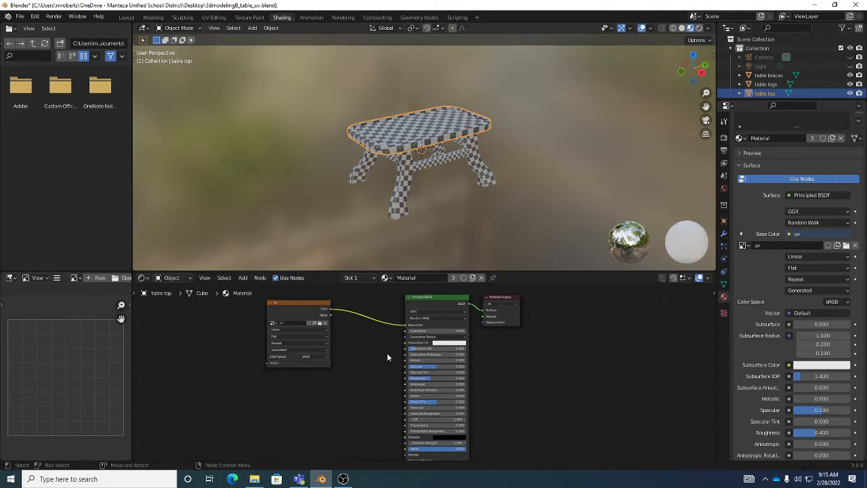
{"action": "left_click", "coordinate": [313, 308]}
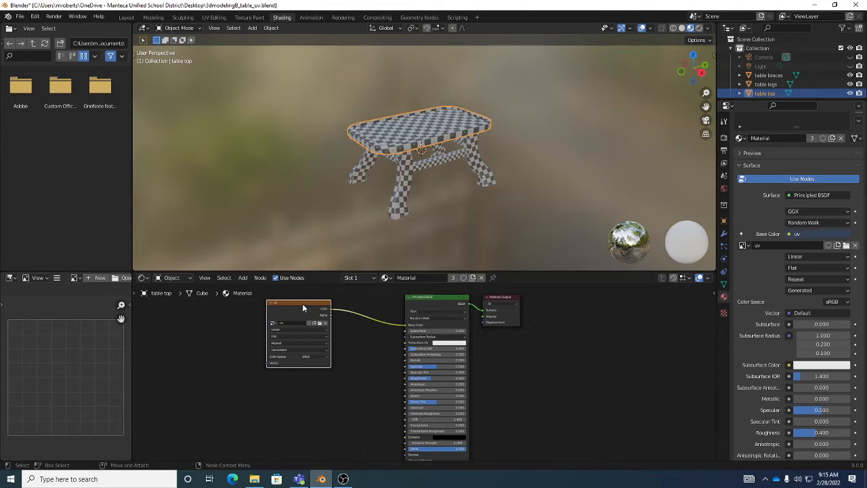
{"action": "key", "text": "Delete"}
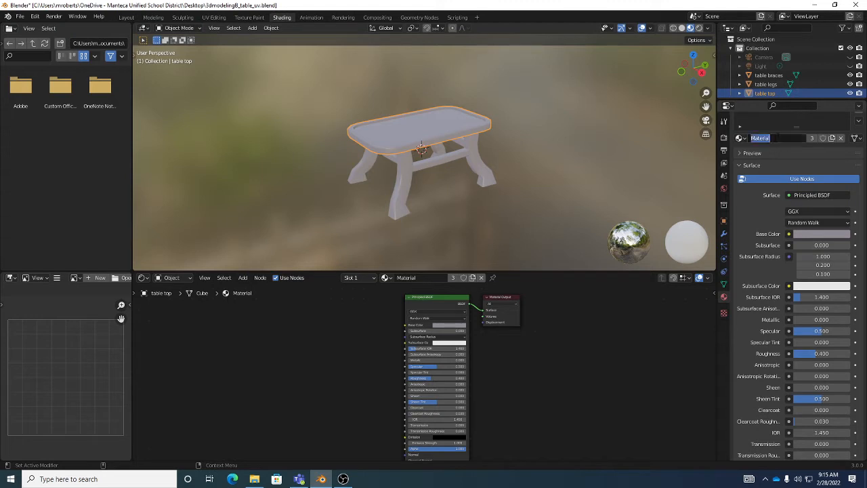
Rename the table top's material as "table top".
{"action": "left_click", "coordinate": [434, 276]}
{"action": "left_click", "coordinate": [434, 276]}
{"action": "left_click", "coordinate": [385, 277]}
{"action": "left_click", "coordinate": [385, 277]}
{"action": "double_click", "coordinate": [428, 275]}
{"action": "key", "text": "BackSpace"}
{"action": "type", "text": "table top"}
{"action": "key", "text": "Return"}
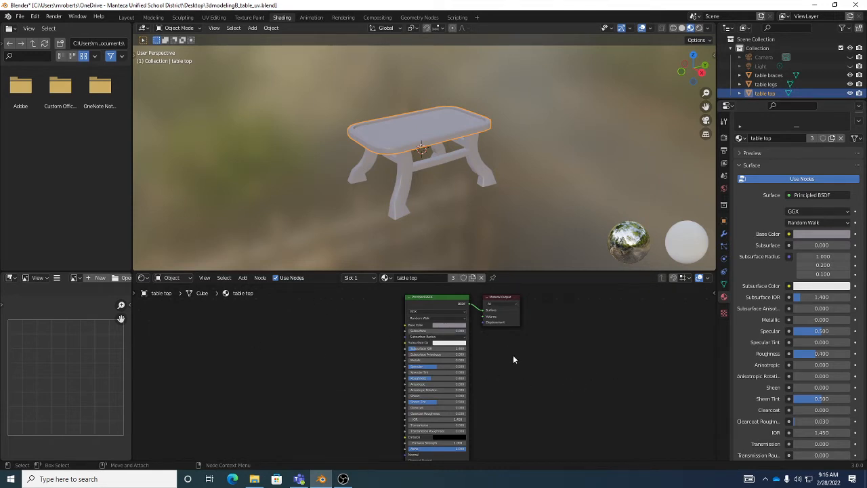
Compare how the table top appears in the Texture Paint, UV Editing and Shading workspaces.
{"action": "scroll", "coordinate": [793, 236], "scroll_direction": "up", "scroll_amount": 2}
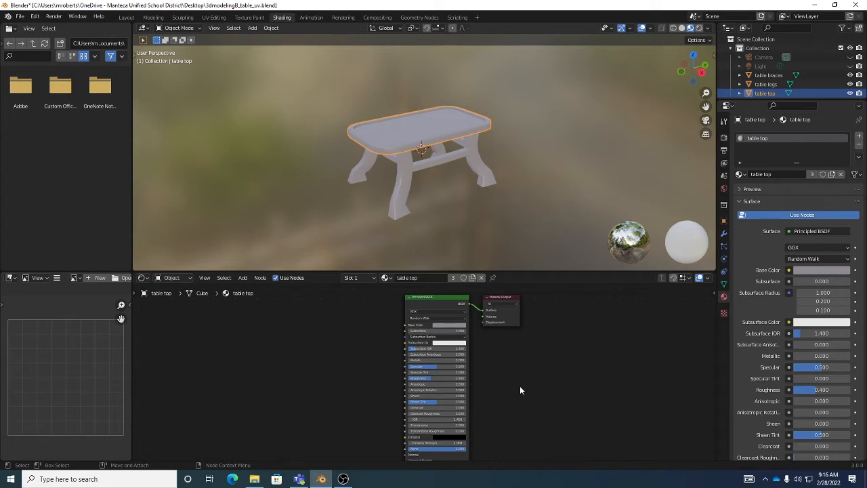
{"action": "left_click", "coordinate": [250, 18]}
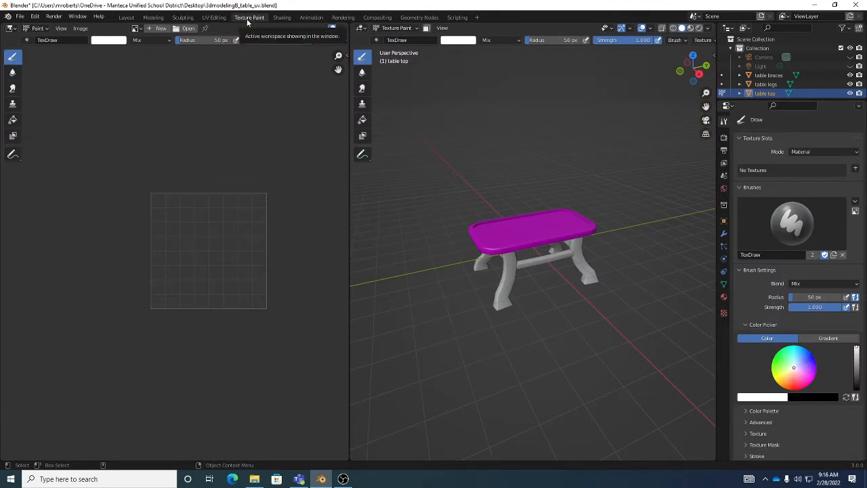
{"action": "scroll", "coordinate": [543, 271], "scroll_direction": "up", "scroll_amount": 2}
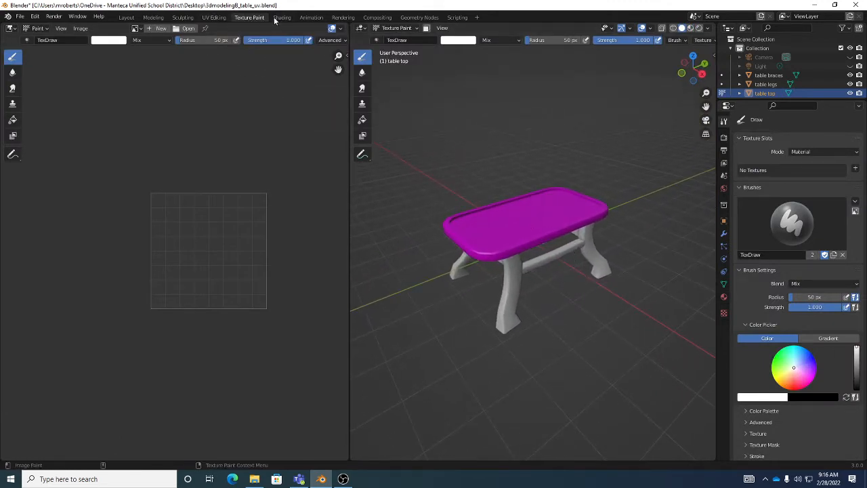
{"action": "left_click", "coordinate": [214, 17]}
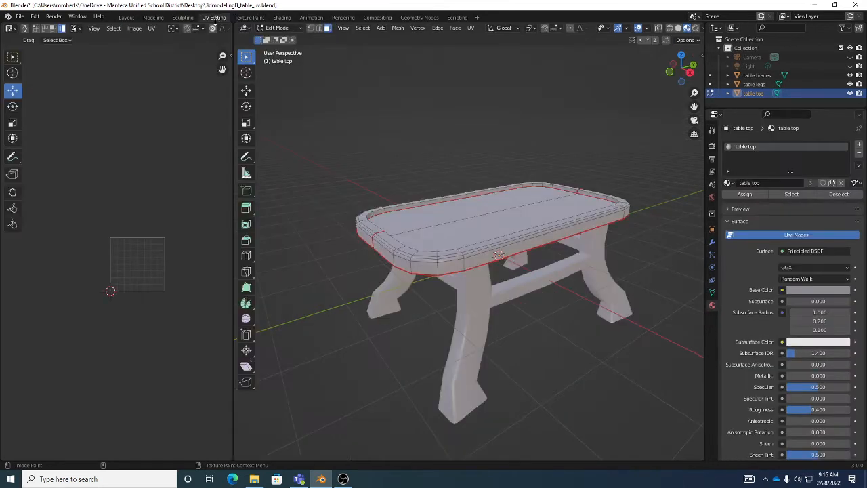
{"action": "left_click", "coordinate": [282, 17]}
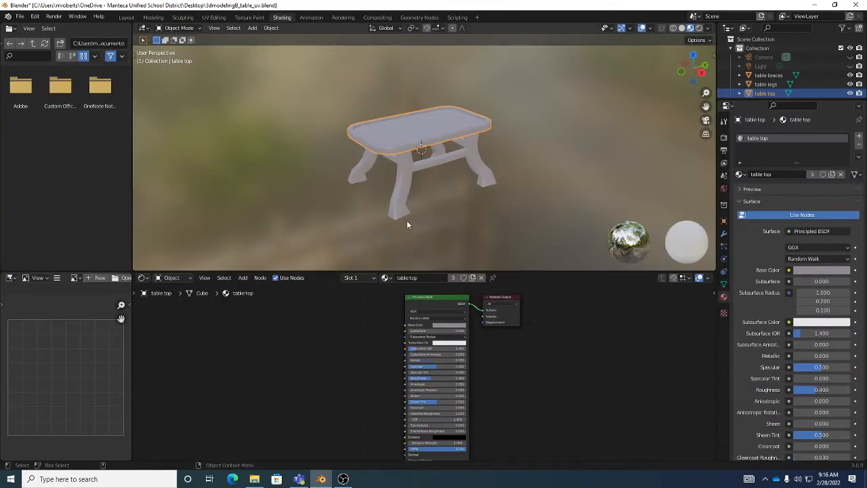
Switch to the Texture Paint workspace and widen the 3D viewport by narrowing the image editor.
{"action": "left_click", "coordinate": [244, 17]}
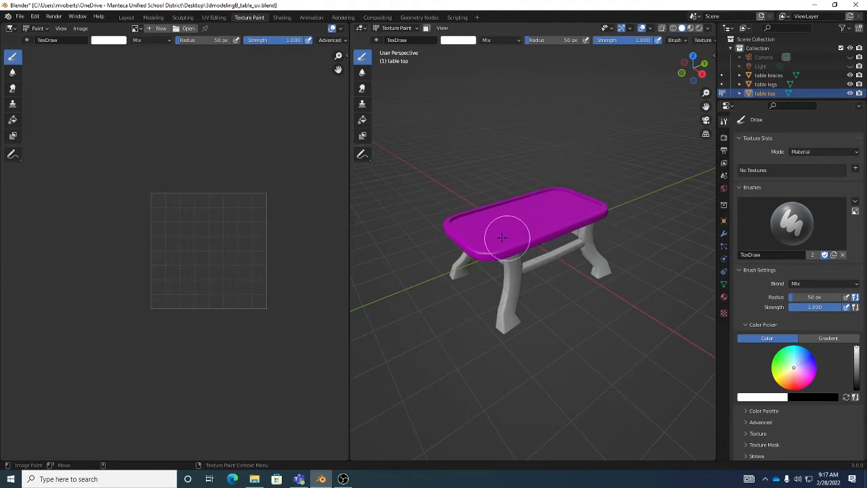
{"action": "mouse_move", "coordinate": [502, 237]}
{"action": "middle_mouse_down"}
{"action": "mouse_move", "coordinate": [474, 238]}
{"action": "mouse_move", "coordinate": [514, 241]}
{"action": "mouse_move", "coordinate": [503, 241]}
{"action": "middle_mouse_up"}
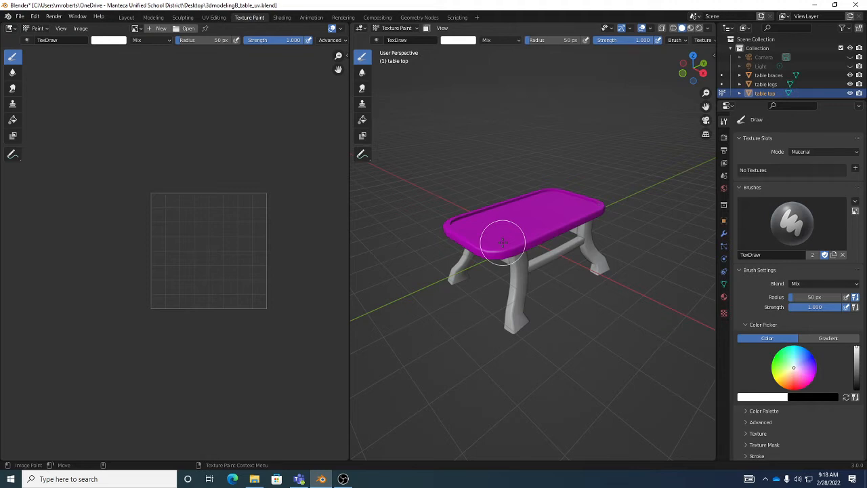
{"action": "scroll", "coordinate": [185, 251], "scroll_direction": "up", "scroll_amount": 2}
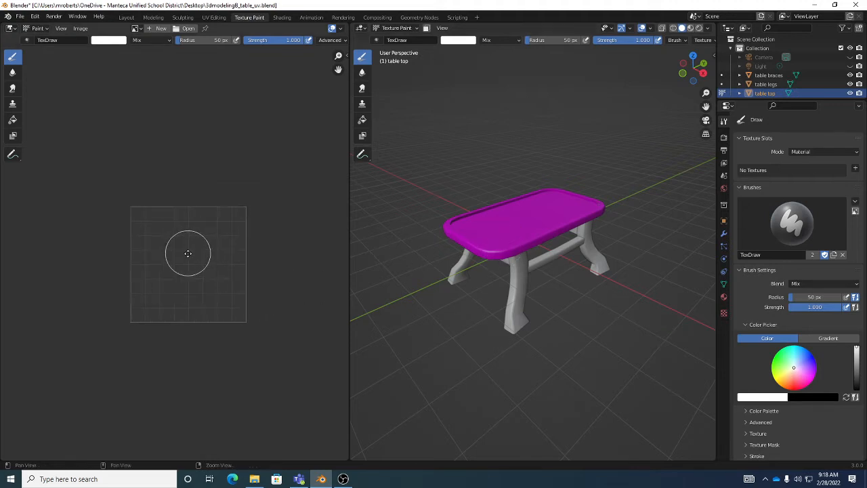
{"action": "scroll", "coordinate": [210, 271], "scroll_direction": "up", "scroll_amount": 1}
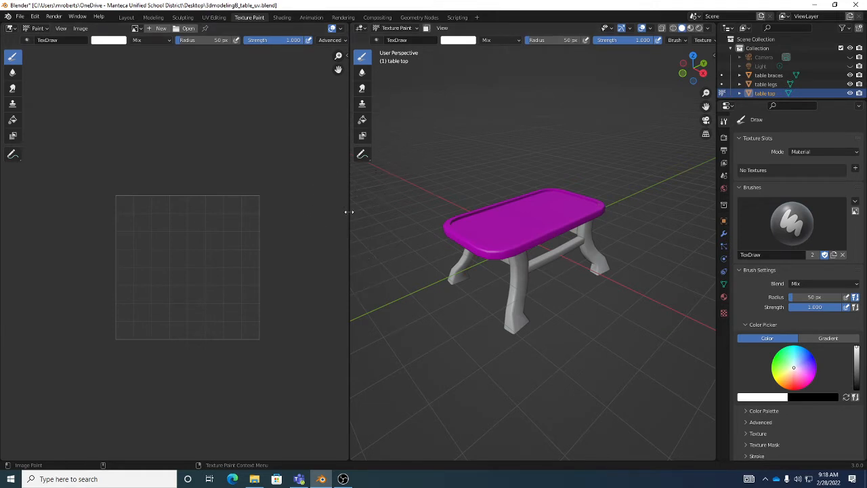
{"action": "left_click_drag", "start_coordinate": [347, 213], "coordinate": [94, 203]}
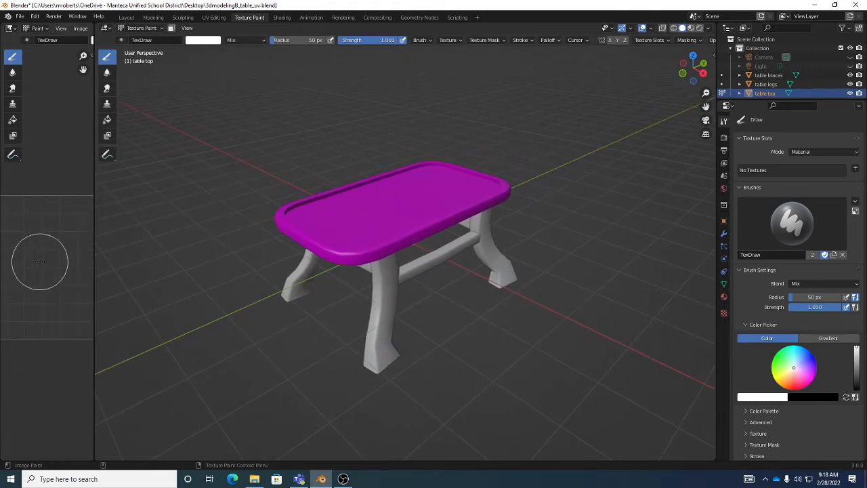
{"action": "mouse_move", "coordinate": [445, 251]}
{"action": "middle_mouse_down"}
{"action": "mouse_move", "coordinate": [430, 243]}
{"action": "mouse_move", "coordinate": [466, 224]}
{"action": "mouse_move", "coordinate": [439, 214]}
{"action": "middle_mouse_up"}
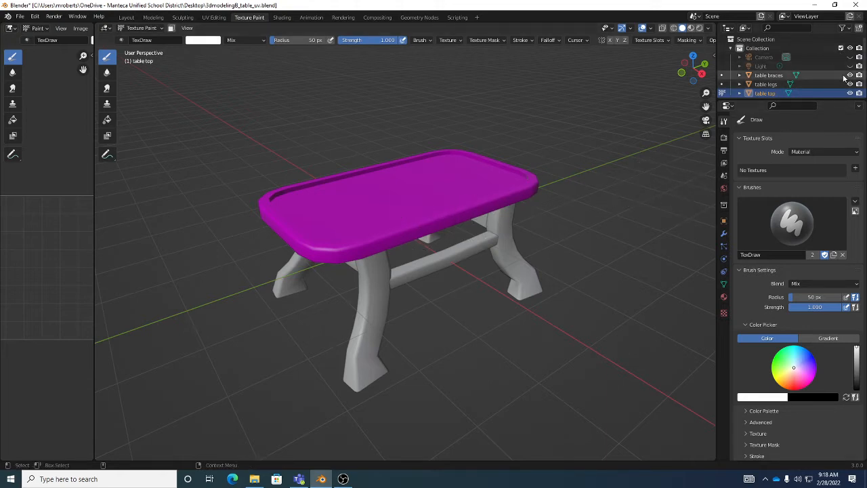
Enlarge the object list and hide the table braces and table legs, leaving only the table top visible.
{"action": "scroll", "coordinate": [829, 95], "scroll_direction": "down", "scroll_amount": 1}
{"action": "left_click_drag", "start_coordinate": [830, 100], "coordinate": [831, 121]}
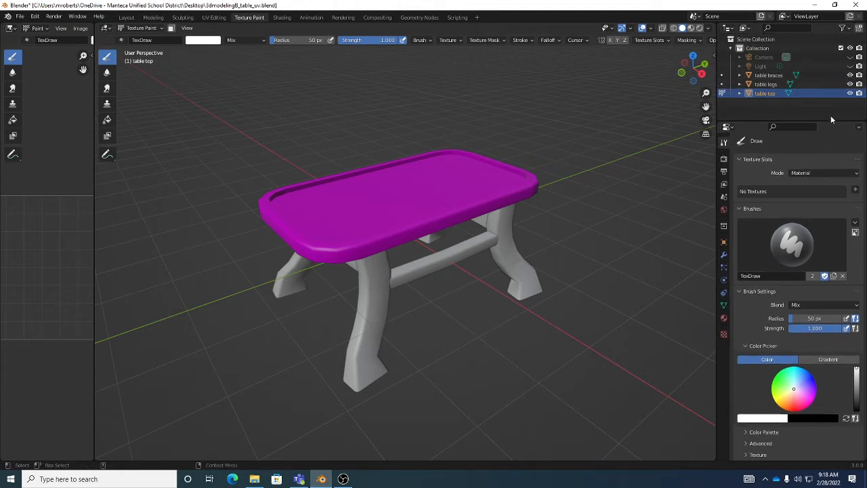
{"action": "left_click", "coordinate": [851, 75]}
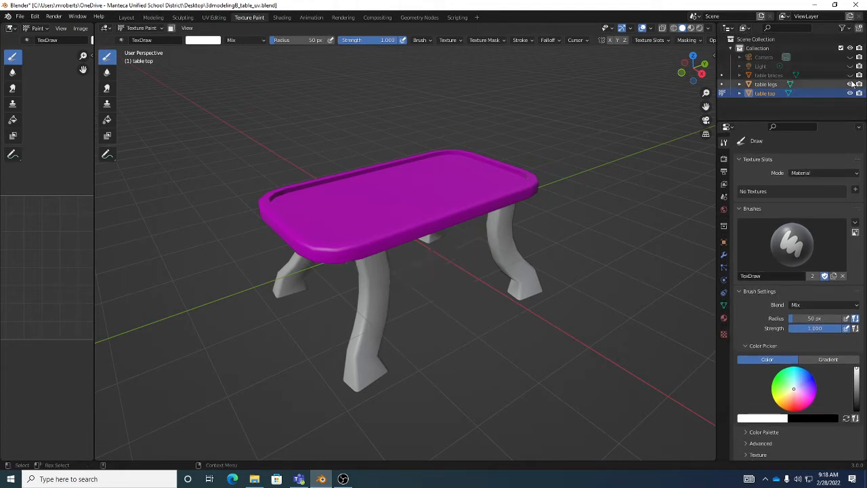
{"action": "left_click", "coordinate": [852, 83]}
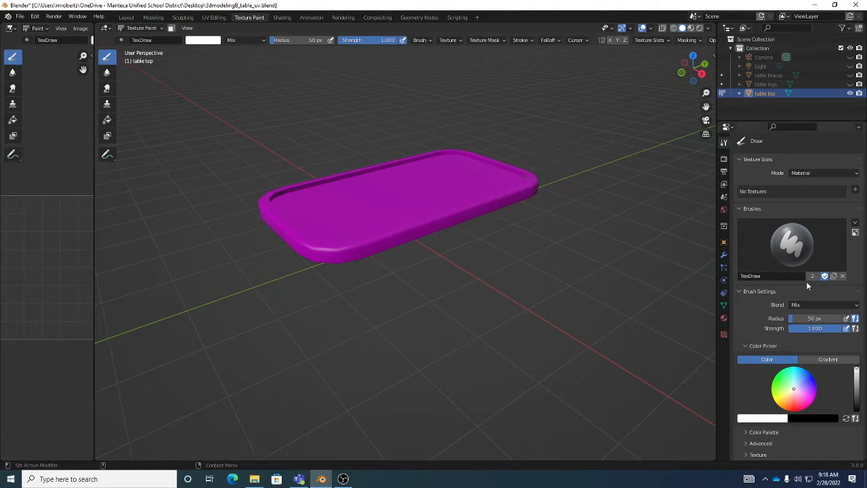
Show the table top's material properties in the Texture Paint workspace, including its base color setting.
{"action": "left_click", "coordinate": [724, 319]}
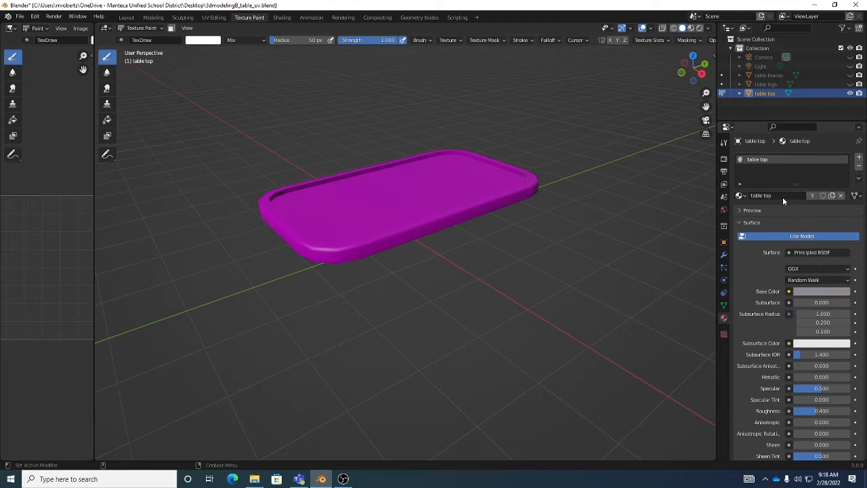
{"action": "scroll", "coordinate": [805, 292], "scroll_direction": "down", "scroll_amount": 2}
{"action": "middle_click_drag", "start_coordinate": [402, 209], "coordinate": [427, 222]}
{"action": "scroll", "coordinate": [427, 222], "scroll_direction": "up", "scroll_amount": 3}
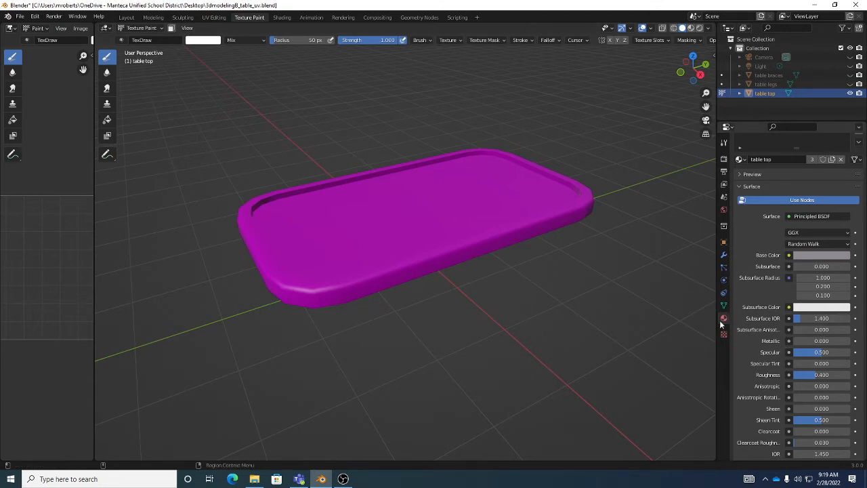
{"action": "scroll", "coordinate": [828, 249], "scroll_direction": "up", "scroll_amount": 2}
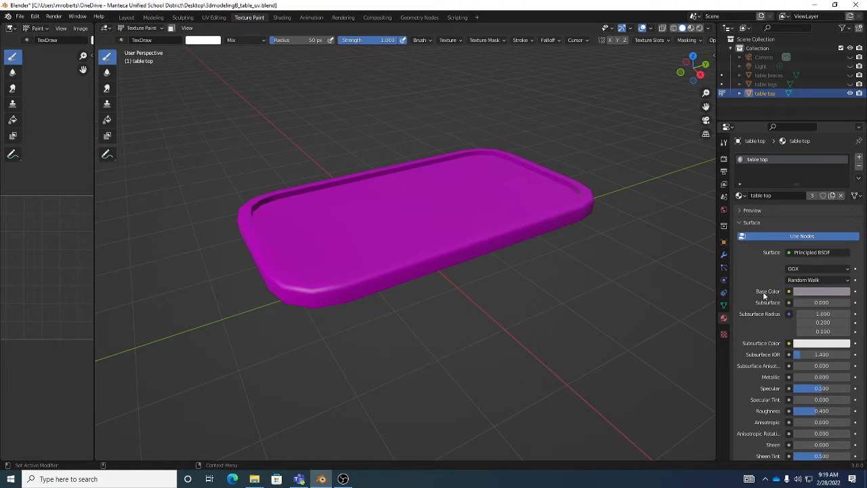
Assign an Image Texture to the base color of the table top material.
{"action": "left_click", "coordinate": [789, 291]}
{"action": "left_click", "coordinate": [787, 293]}
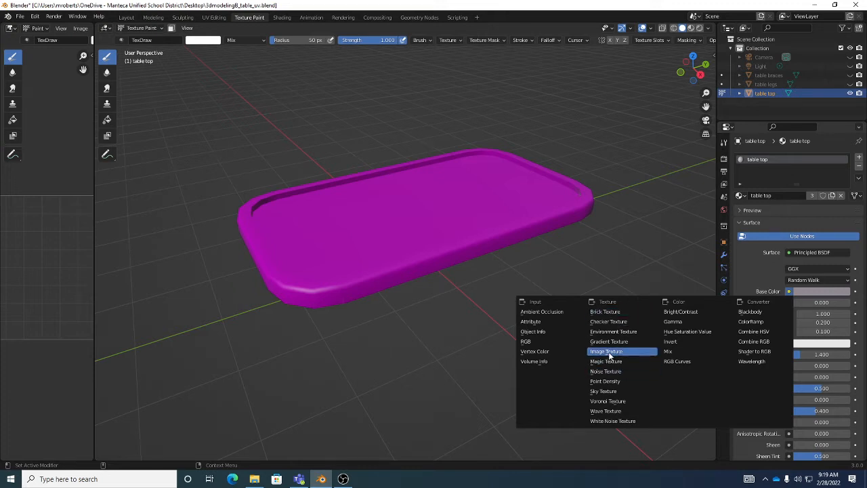
{"action": "left_click", "coordinate": [609, 351]}
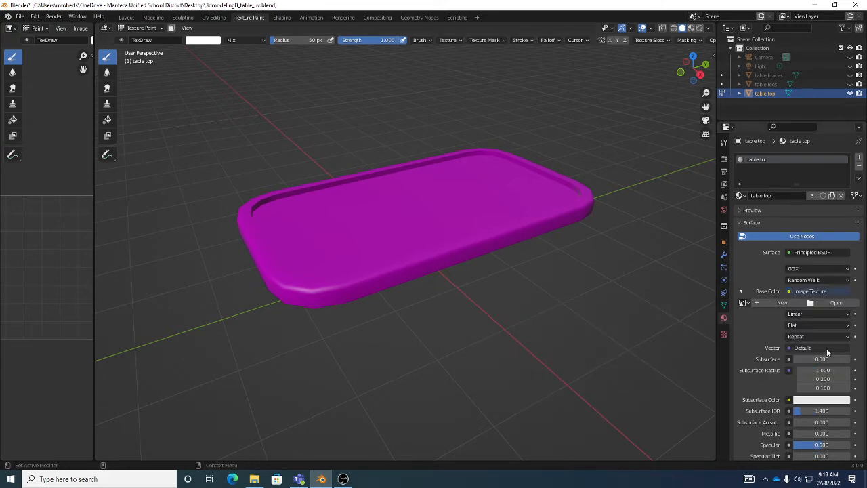
Start a new image for the base color, named "table top", with a width and height of 2048 px.
{"action": "left_click", "coordinate": [787, 303]}
{"action": "left_click", "coordinate": [812, 317]}
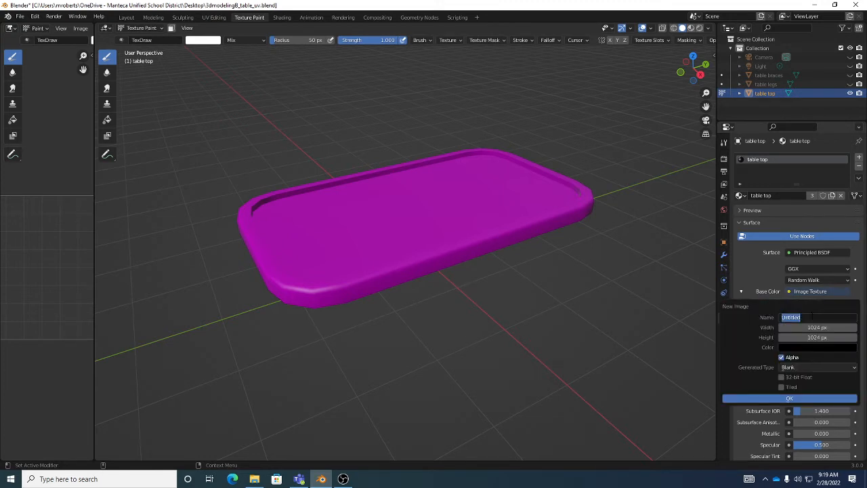
{"action": "type", "text": "table top"}
{"action": "left_click", "coordinate": [824, 327]}
{"action": "left_click", "coordinate": [827, 327]}
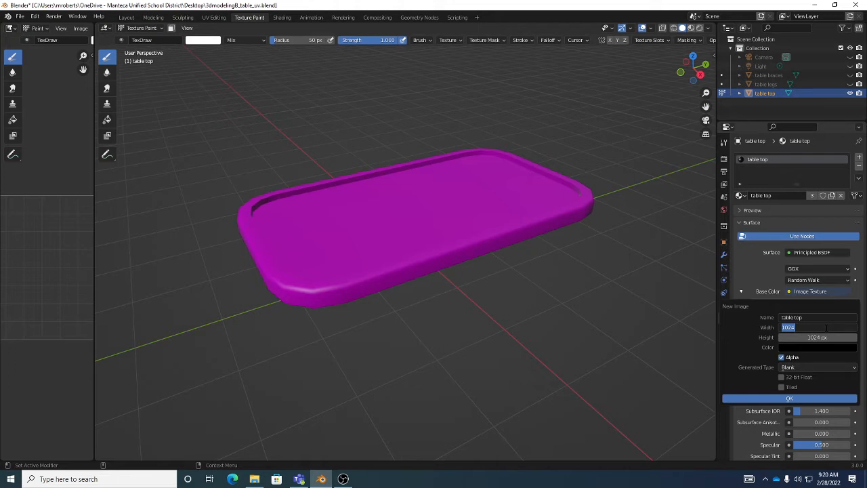
{"action": "type", "text": "2048"}
{"action": "key", "text": "Tab"}
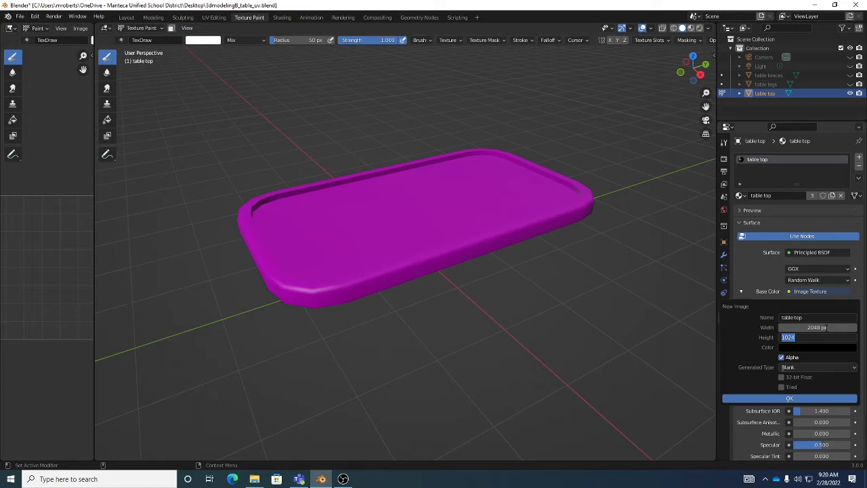
{"action": "type", "text": "2048"}
{"action": "key", "text": "Tab"}
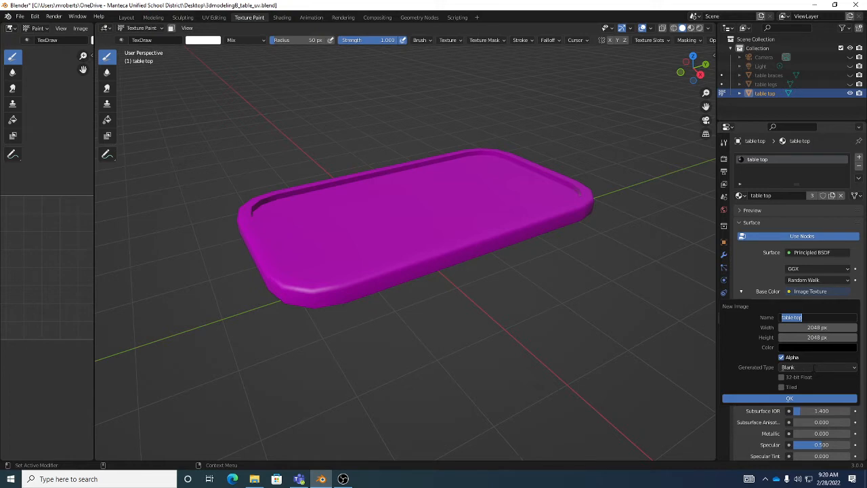
Set the new image's fill color to a muted brown (H 0.063, S 0.347, V 0.558) and create the image.
{"action": "left_click", "coordinate": [828, 348]}
{"action": "left_click", "coordinate": [829, 348]}
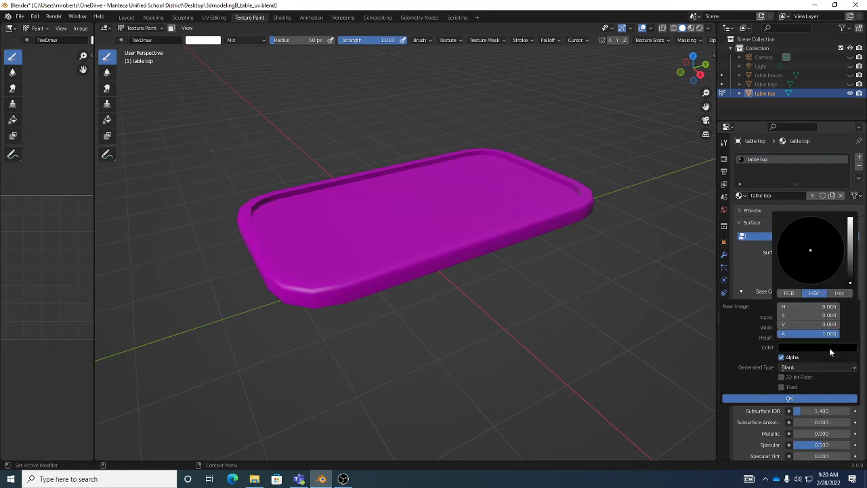
{"action": "left_click", "coordinate": [850, 247]}
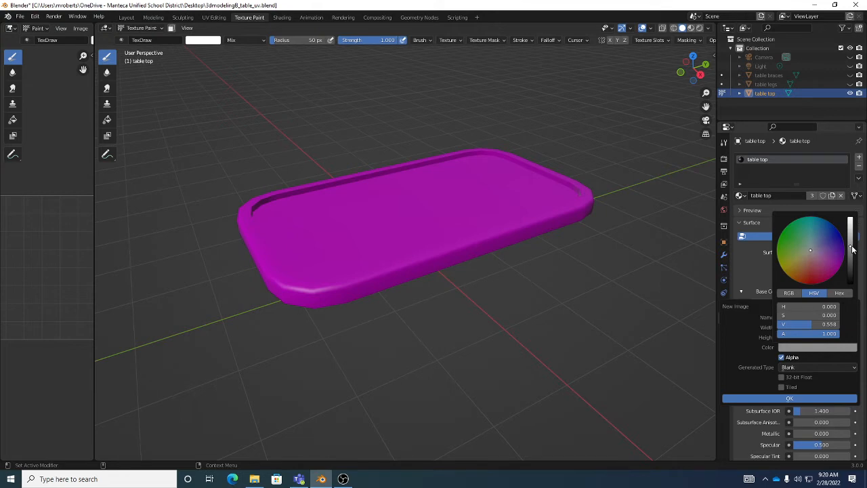
{"action": "left_click_drag", "start_coordinate": [800, 253], "coordinate": [804, 260]}
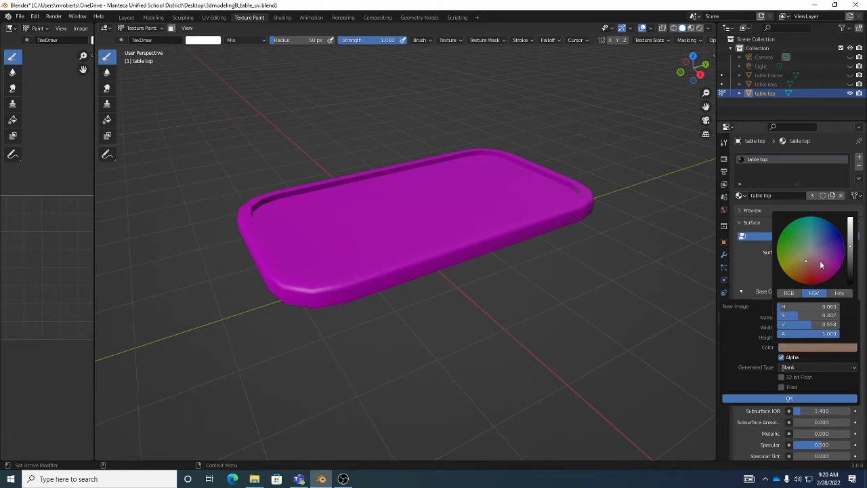
{"action": "left_click", "coordinate": [800, 397]}
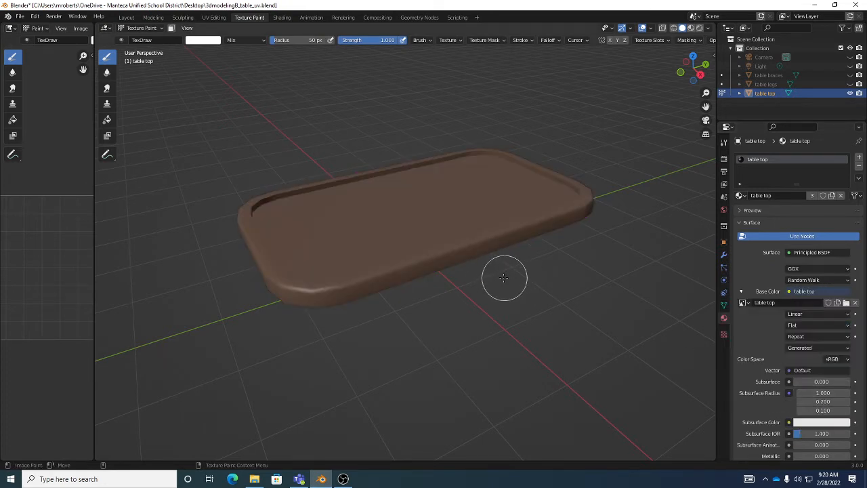
Widen the image editor slightly beside the 3D viewport.
{"action": "left_click_drag", "start_coordinate": [94, 265], "coordinate": [140, 269]}
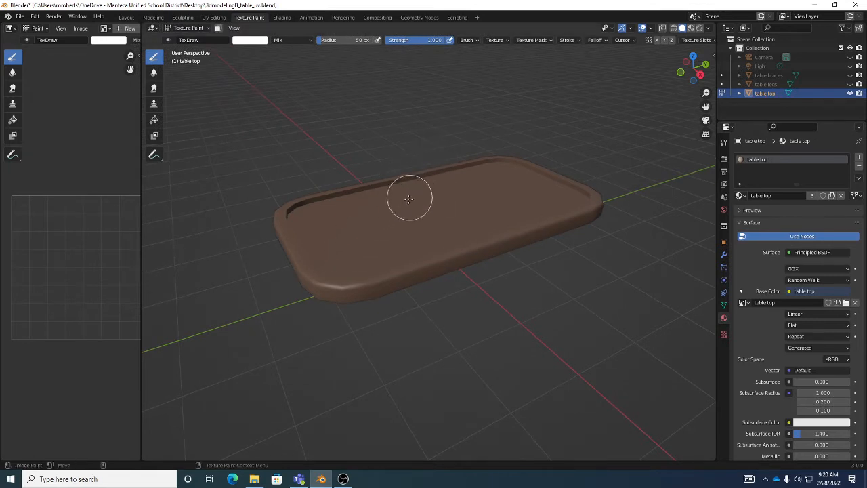
{"action": "middle_click_drag", "start_coordinate": [408, 196], "coordinate": [416, 213]}
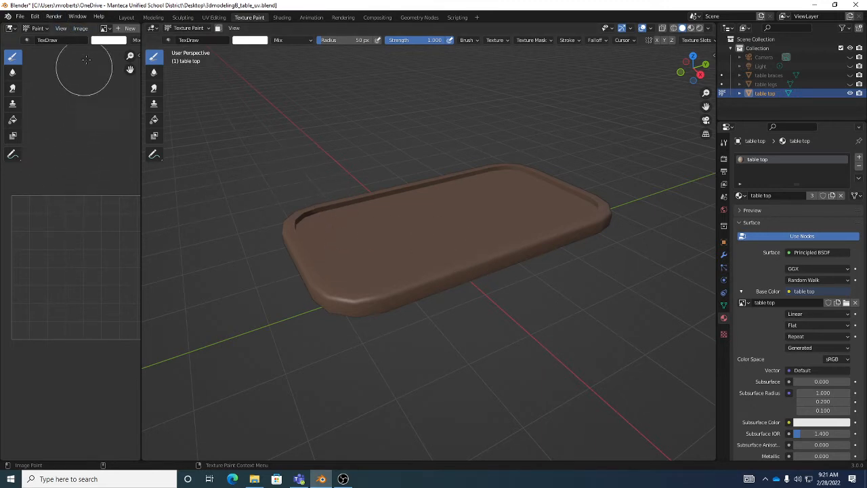
{"action": "left_click_drag", "start_coordinate": [140, 185], "coordinate": [148, 184]}
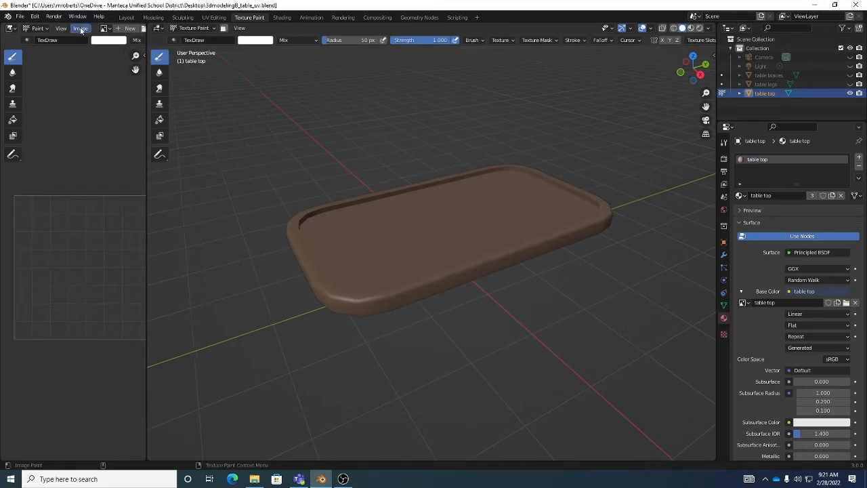
{"action": "left_click", "coordinate": [80, 29]}
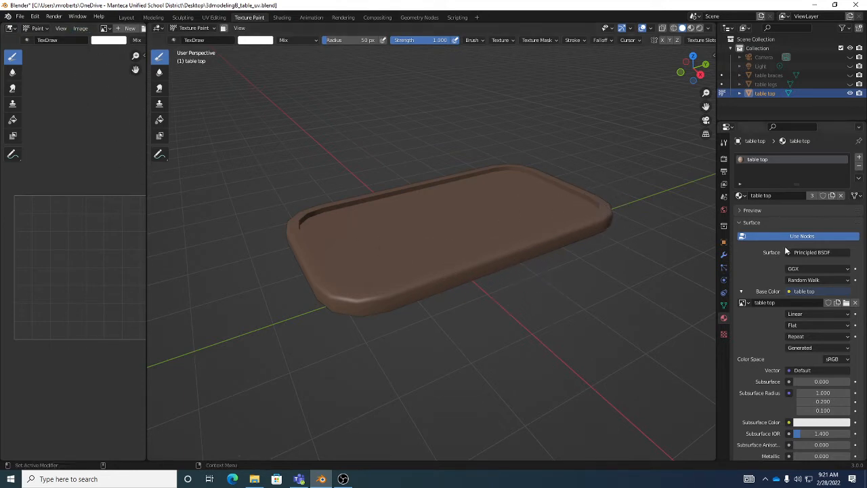
Show the Draw brush settings and paint one white dab on the table top's surface with the 50 px TexDraw brush.
{"action": "left_click", "coordinate": [723, 145]}
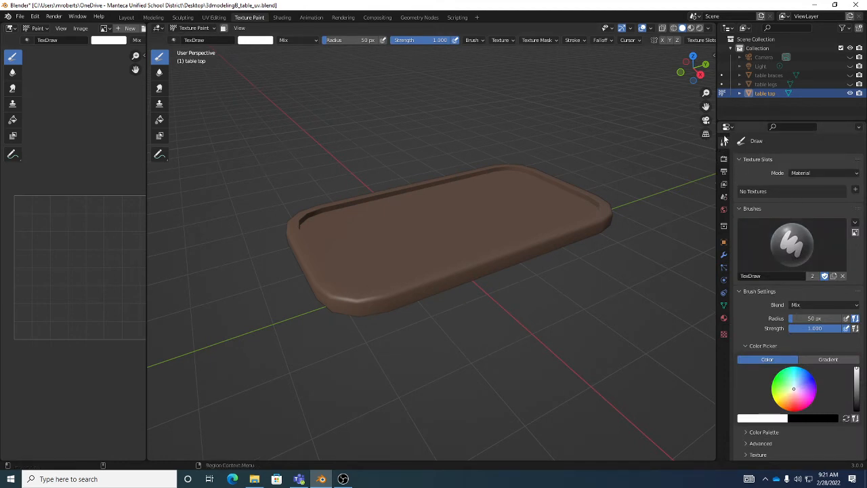
{"action": "middle_click_drag", "start_coordinate": [486, 239], "coordinate": [494, 248]}
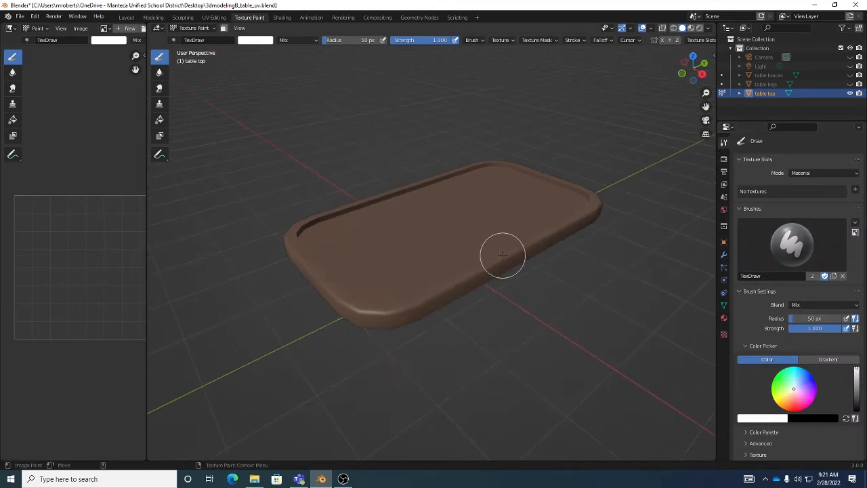
{"action": "left_click", "coordinate": [532, 210]}
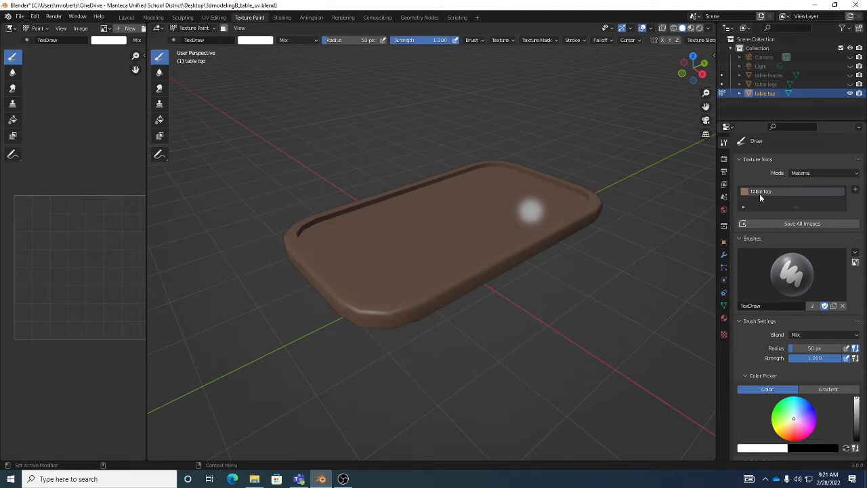
Widen the image editor and display the "table top" image in it, with the whole texture in view.
{"action": "left_click", "coordinate": [80, 27]}
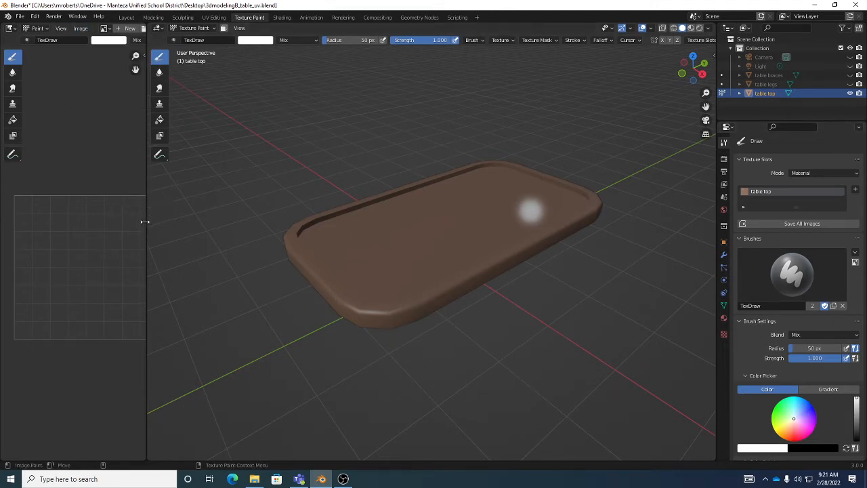
{"action": "left_click_drag", "start_coordinate": [145, 221], "coordinate": [251, 229]}
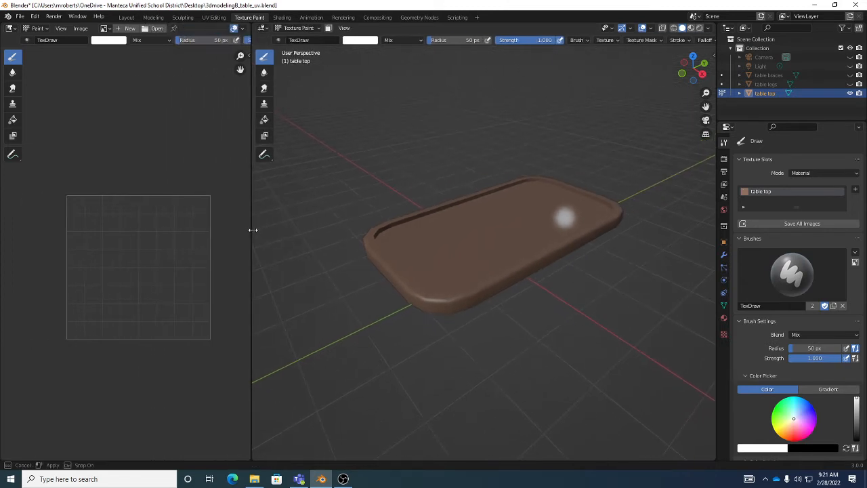
{"action": "left_click", "coordinate": [104, 28]}
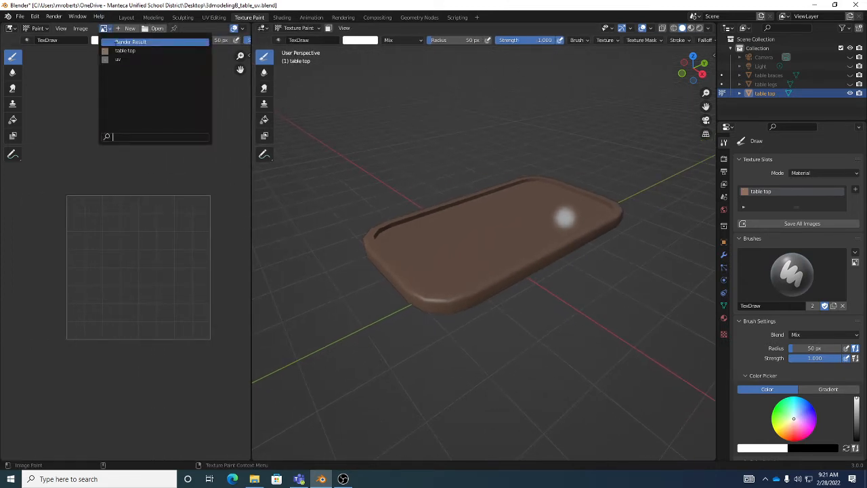
{"action": "left_click", "coordinate": [126, 51]}
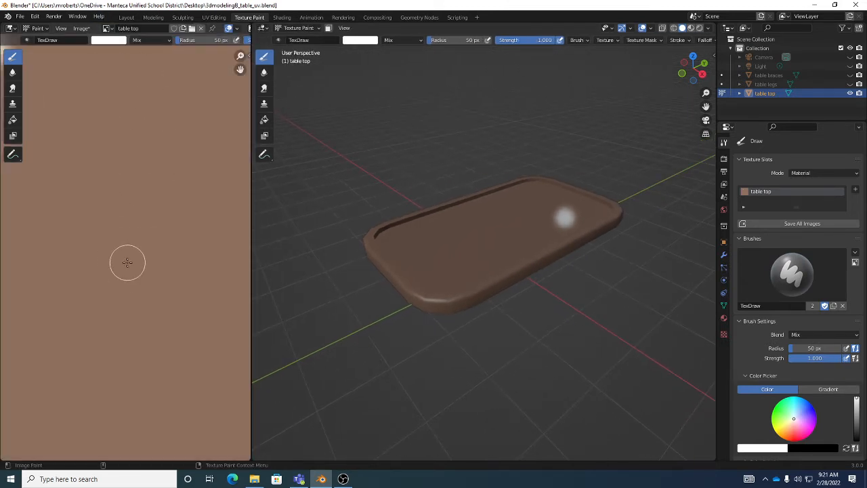
{"action": "scroll", "coordinate": [127, 262], "scroll_direction": "down", "scroll_amount": 4}
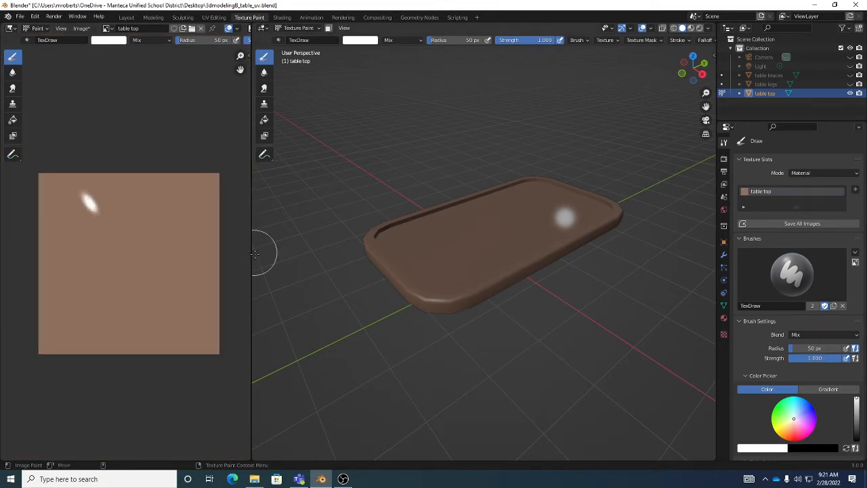
{"action": "left_click_drag", "start_coordinate": [252, 257], "coordinate": [234, 257]}
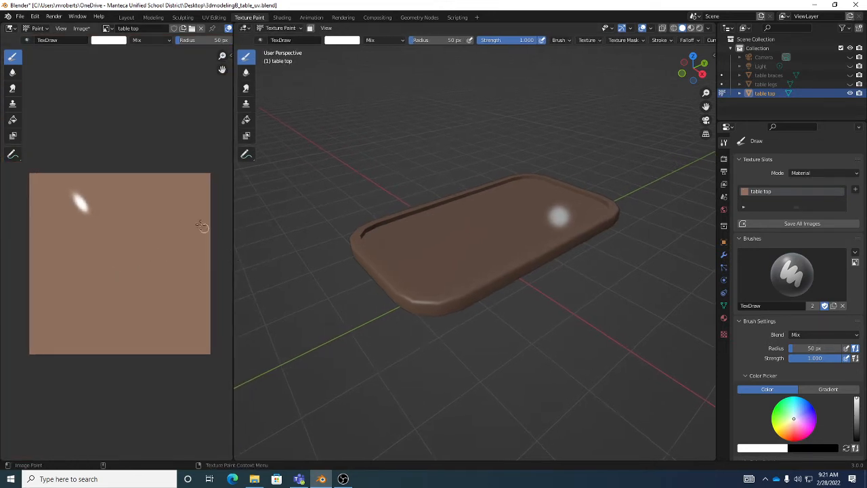
{"action": "left_click", "coordinate": [107, 28]}
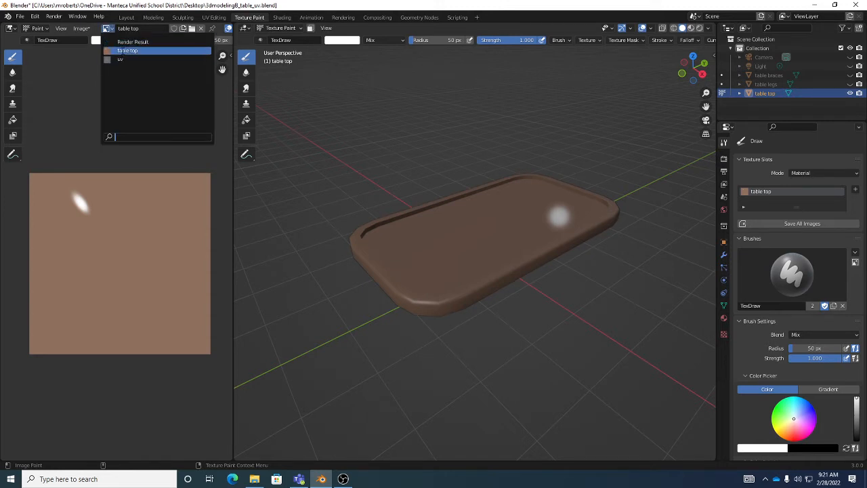
{"action": "left_click", "coordinate": [125, 50]}
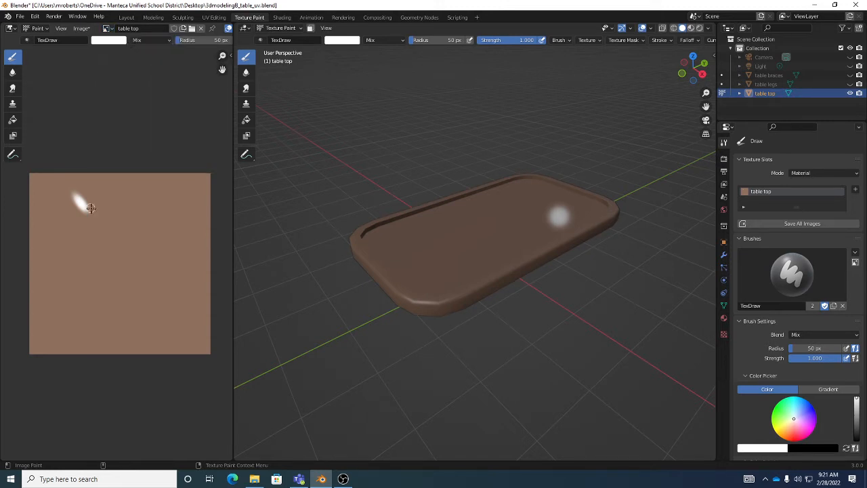
Save the painted image to the Desktop as the PNG file "table top color.png".
{"action": "left_click", "coordinate": [81, 29]}
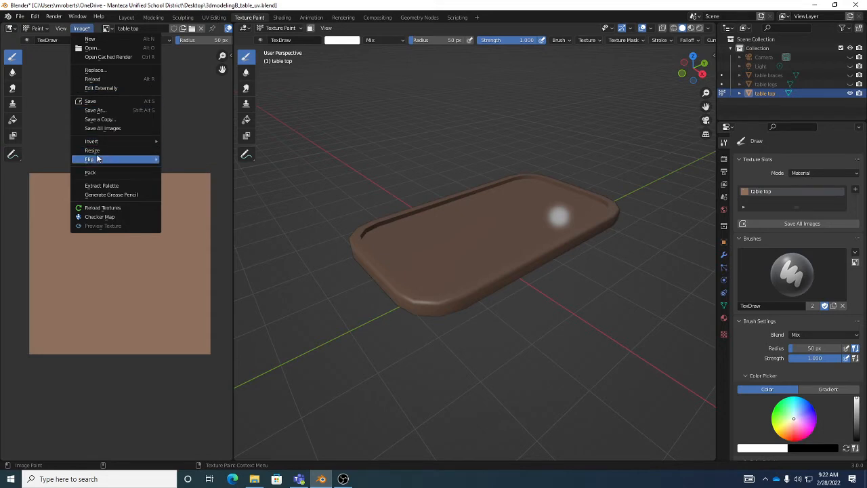
{"action": "left_click", "coordinate": [101, 110]}
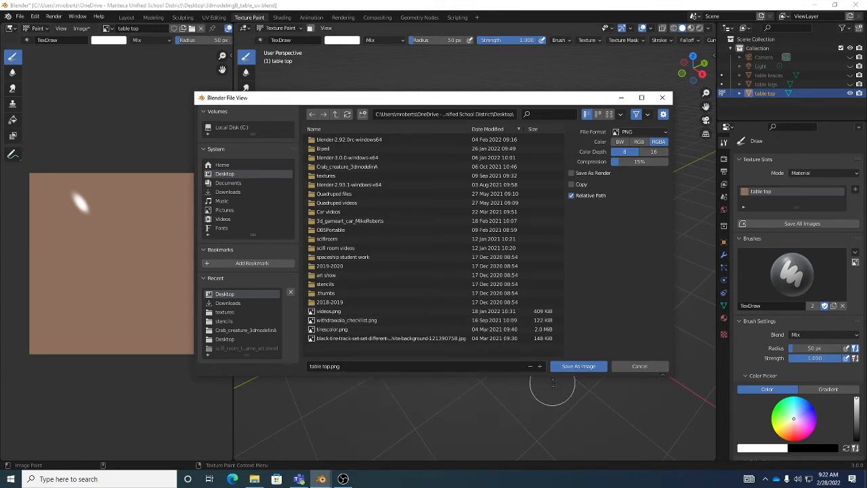
{"action": "left_click", "coordinate": [352, 366]}
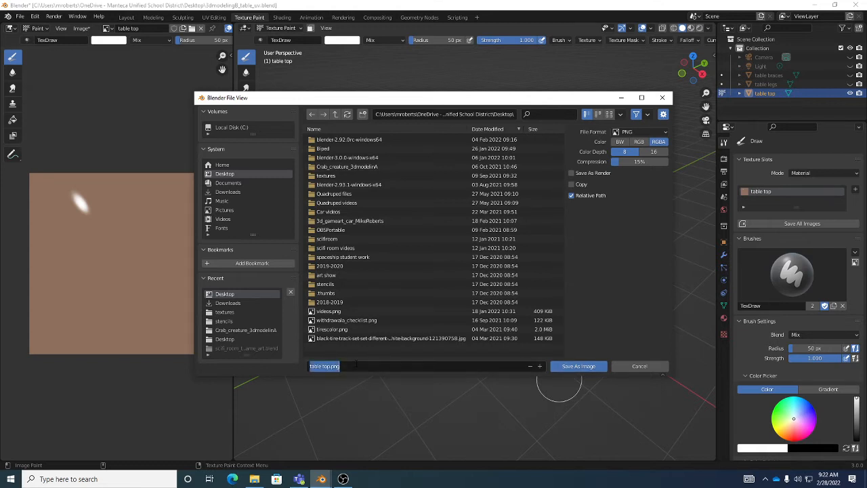
{"action": "left_click", "coordinate": [356, 366]}
{"action": "key", "text": "BackSpace"}
{"action": "key", "text": "BackSpace"}
{"action": "key", "text": "BackSpace"}
{"action": "key", "text": "BackSpace"}
{"action": "type", "text": "color"}
{"action": "key", "text": "Return"}
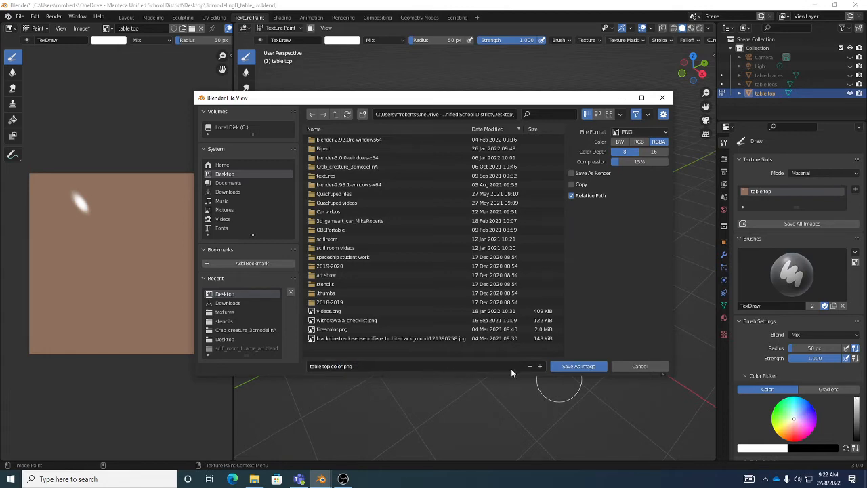
{"action": "left_click", "coordinate": [576, 366]}
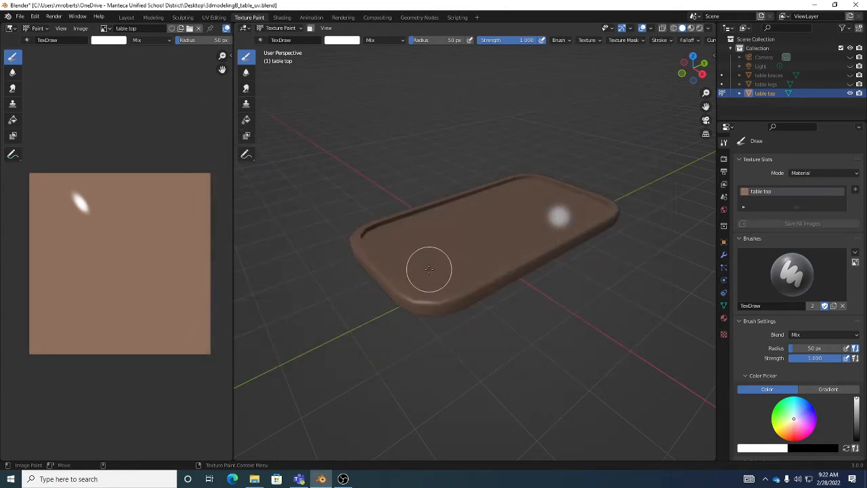
Turn on automatic packing of external resources into the Blender file.
{"action": "left_click", "coordinate": [21, 19]}
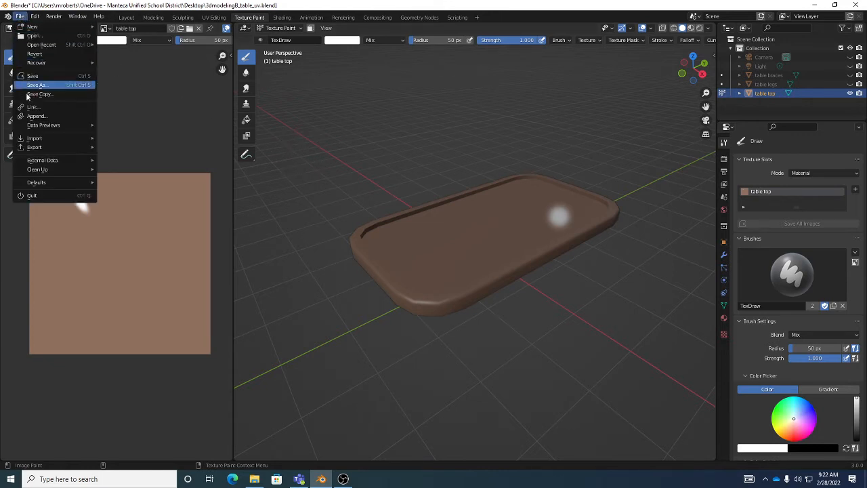
{"action": "mouse_move", "coordinate": [61, 160]}
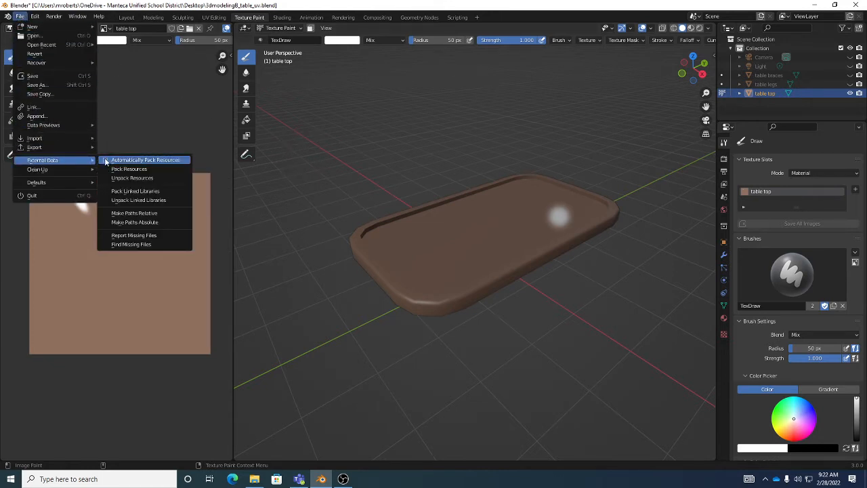
{"action": "left_click", "coordinate": [104, 160]}
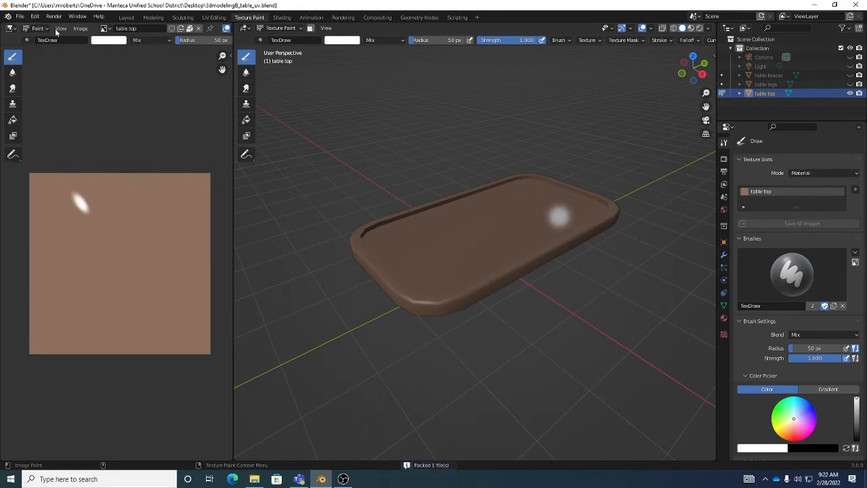
{"action": "left_click", "coordinate": [20, 16]}
{"action": "mouse_move", "coordinate": [75, 161]}
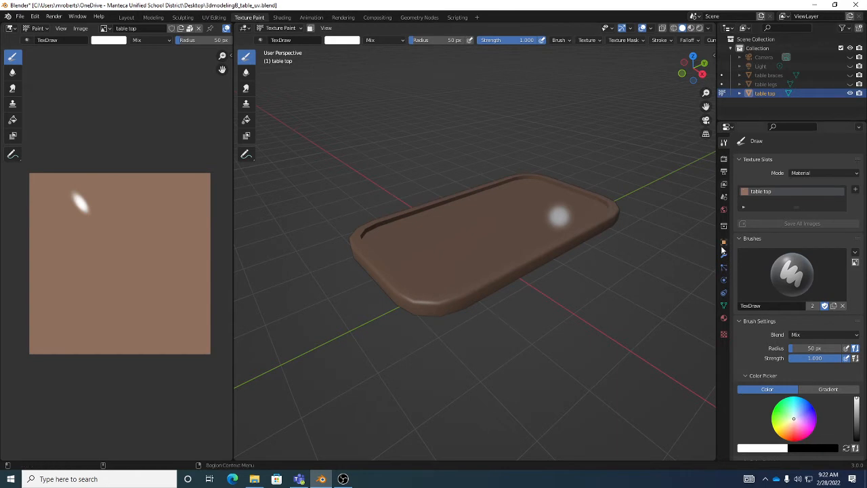
Review the table top's material settings and the image selection, and return to the Draw brush settings.
{"action": "left_click", "coordinate": [723, 318]}
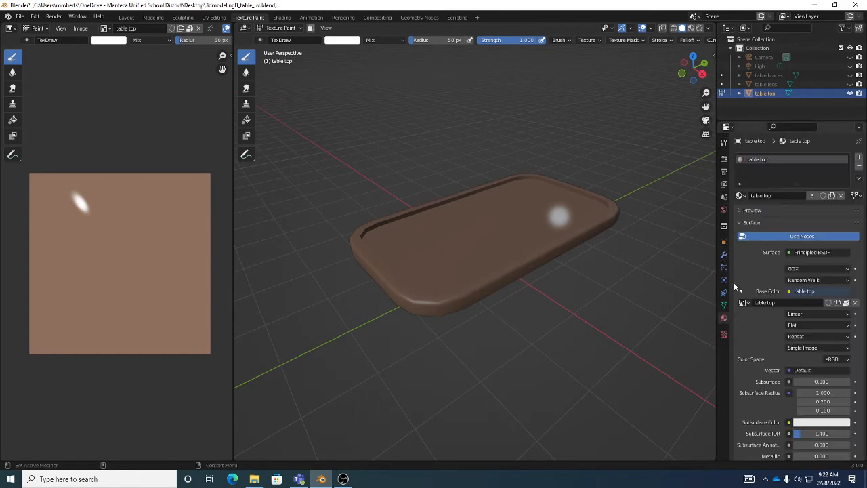
{"action": "left_click", "coordinate": [724, 142]}
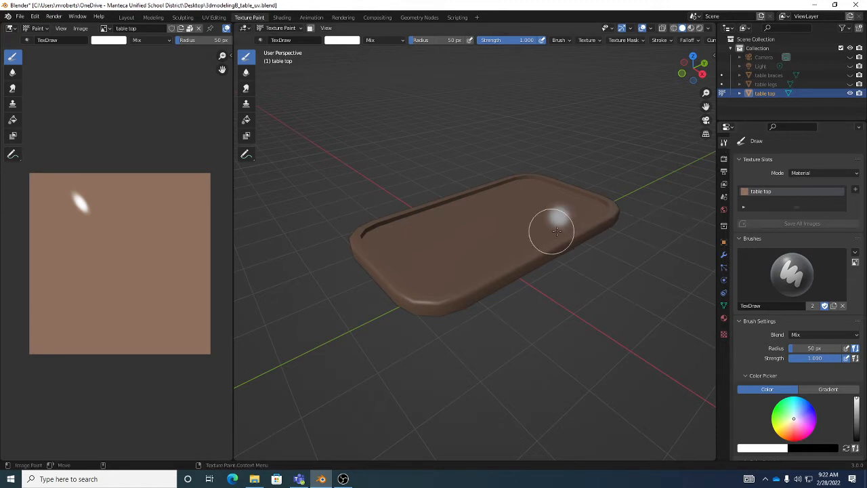
{"action": "left_click", "coordinate": [105, 29]}
{"action": "mouse_move", "coordinate": [562, 228]}
{"action": "middle_mouse_down"}
{"action": "mouse_move", "coordinate": [554, 274]}
{"action": "mouse_move", "coordinate": [556, 261]}
{"action": "mouse_move", "coordinate": [675, 244]}
{"action": "middle_mouse_up"}
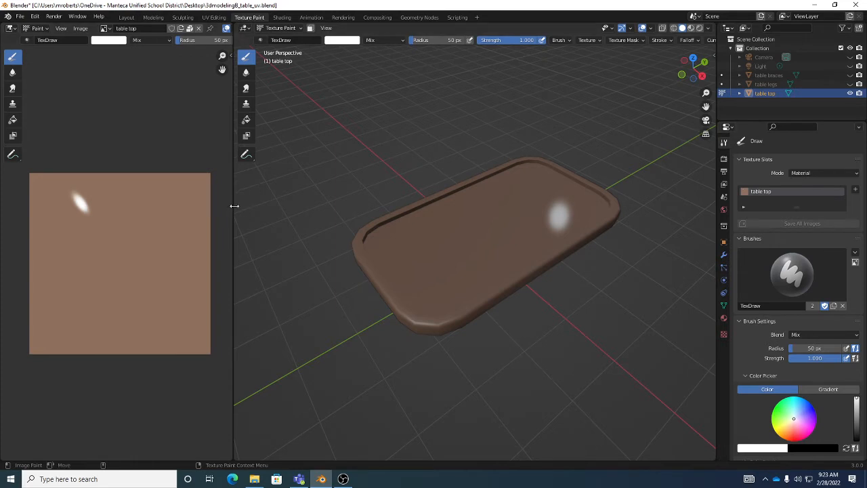
Narrow the image editor to give the 3D view more room, and save the "table top" image.
{"action": "left_click_drag", "start_coordinate": [234, 205], "coordinate": [168, 205]}
{"action": "left_click", "coordinate": [80, 28]}
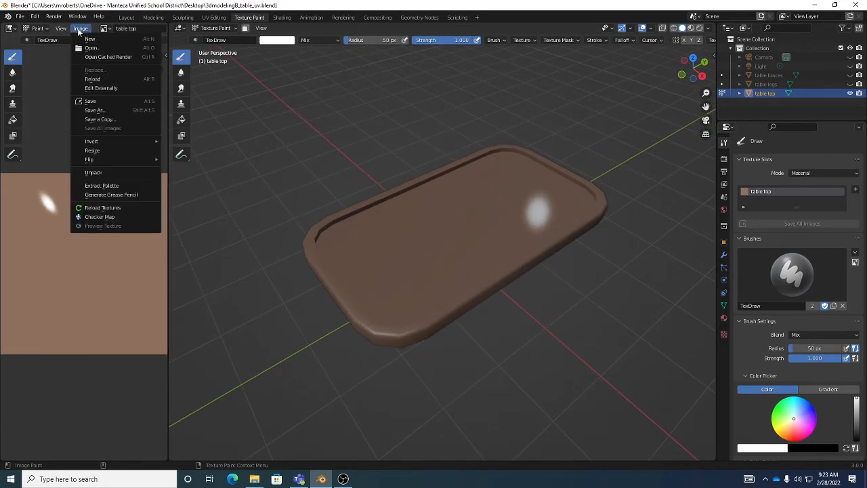
{"action": "left_click", "coordinate": [118, 101]}
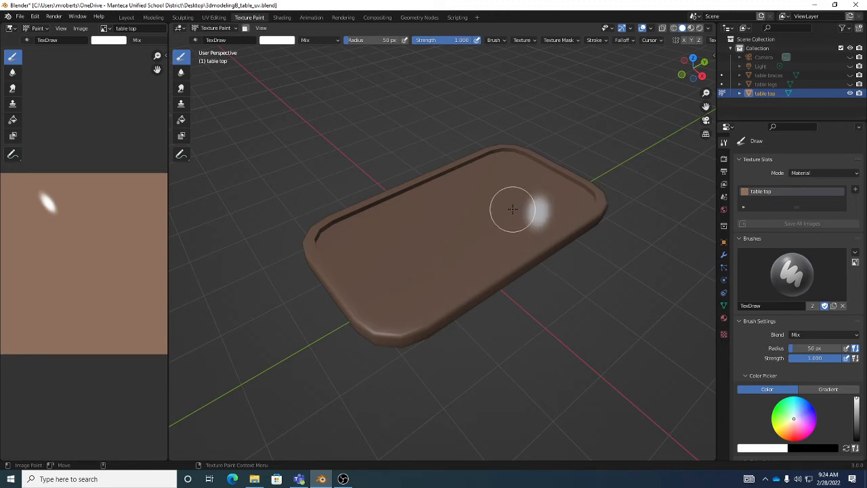
Try out smaller and larger radii for the TexDraw brush, ending at 110 px.
{"action": "key", "text": "bracketright"}
{"action": "key", "text": "bracketright"}
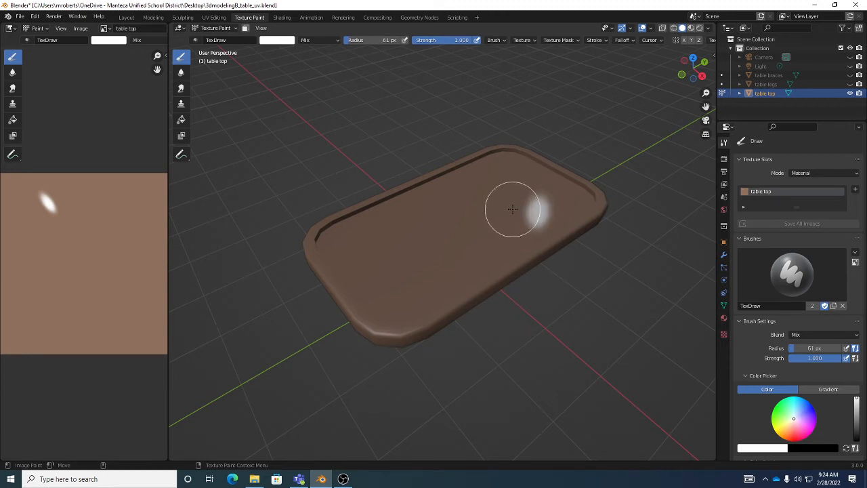
{"action": "key", "text": "bracketleft"}
{"action": "key", "text": "bracketleft"}
{"action": "key", "text": "bracketleft"}
{"action": "key", "text": "bracketright"}
{"action": "key", "text": "bracketright"}
{"action": "key", "text": "bracketright"}
{"action": "key", "text": "bracketright"}
{"action": "key", "text": "bracketright"}
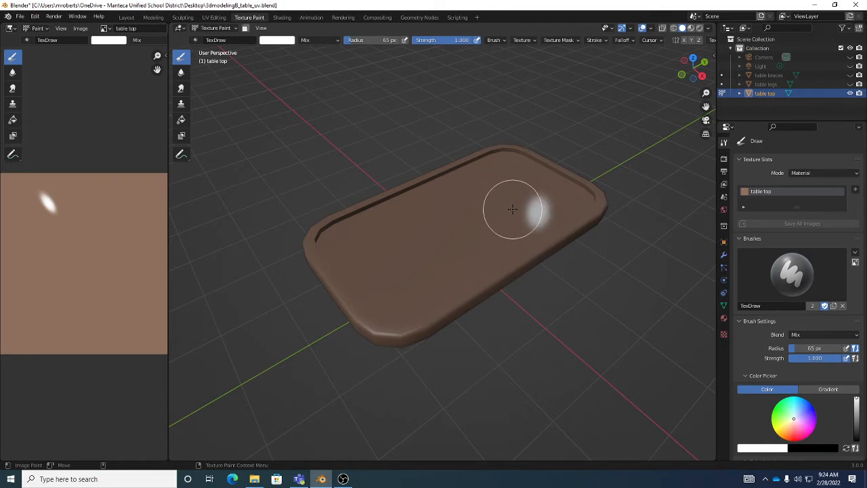
{"action": "key", "text": "bracketright"}
{"action": "key", "text": "bracketright"}
{"action": "key", "text": "bracketright"}
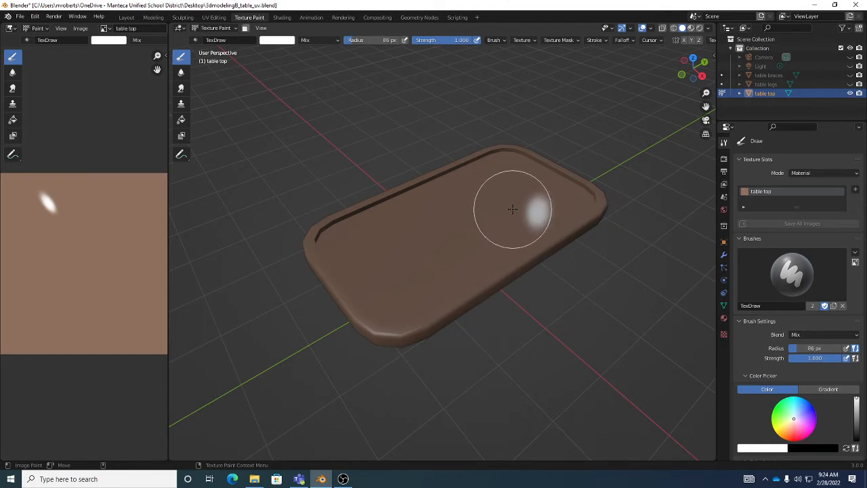
{"action": "key", "text": "f"}
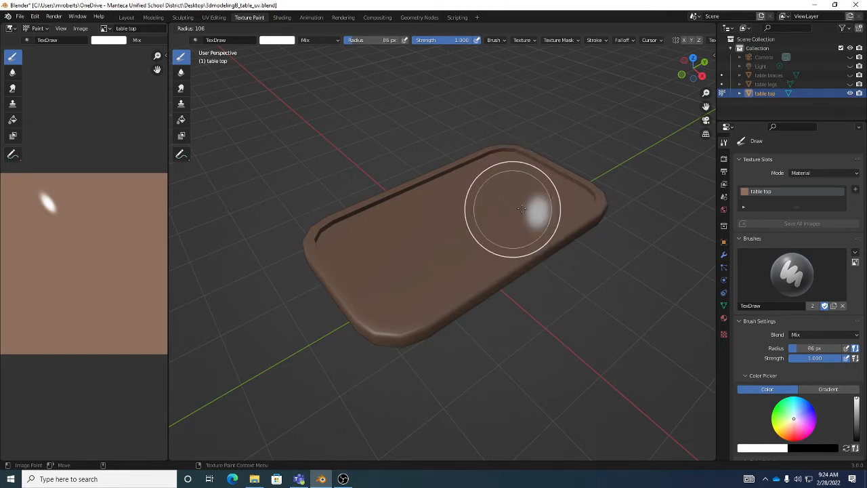
{"action": "left_click", "coordinate": [521, 207]}
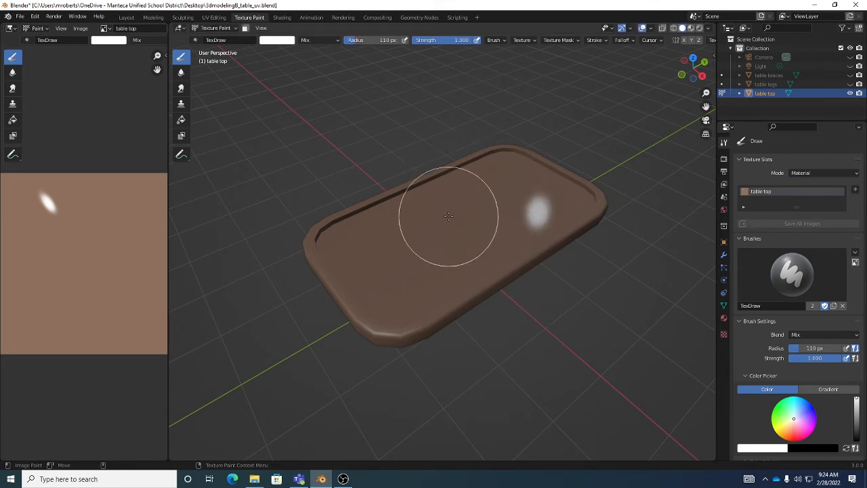
Reduce the TexDraw brush radius to 51 px.
{"action": "key", "text": "bracketleft"}
{"action": "key", "text": "bracketleft"}
{"action": "key", "text": "bracketleft"}
{"action": "key", "text": "bracketleft"}
{"action": "key", "text": "bracketleft"}
{"action": "key", "text": "bracketleft"}
{"action": "key", "text": "bracketleft"}
{"action": "key", "text": "bracketleft"}
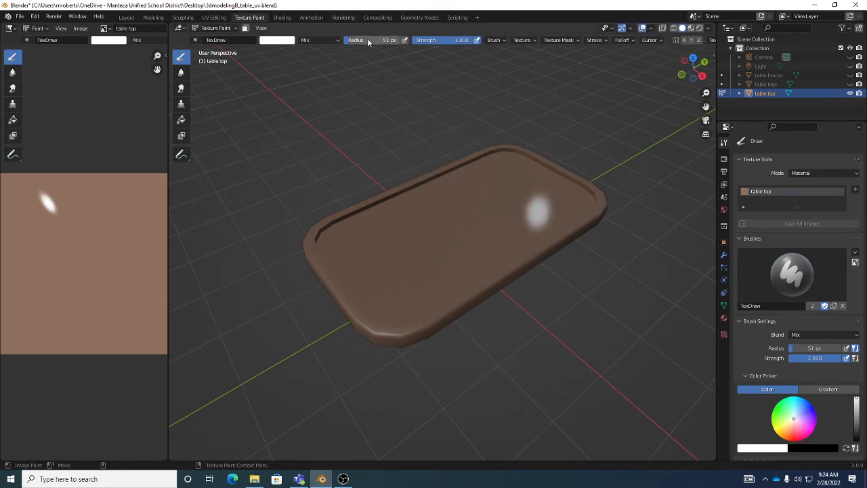
{"action": "left_click", "coordinate": [368, 40]}
{"action": "key", "text": "Return"}
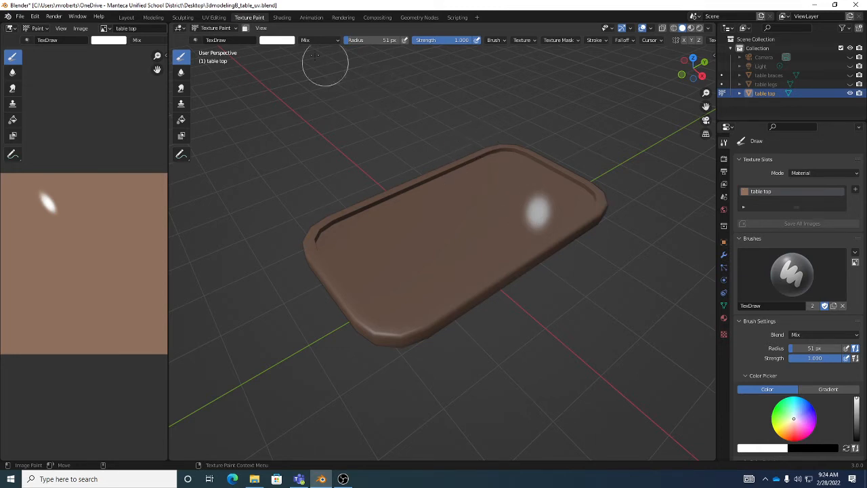
Set the Draw brush colour to a light yellow-orange with H 0.119, S 0.528 and V 1.000.
{"action": "left_click", "coordinate": [288, 40]}
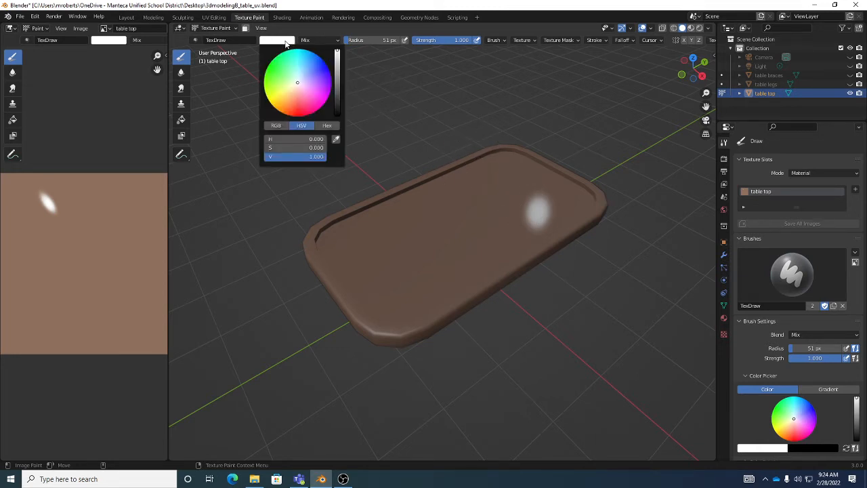
{"action": "scroll", "coordinate": [810, 389], "scroll_direction": "down", "scroll_amount": 2}
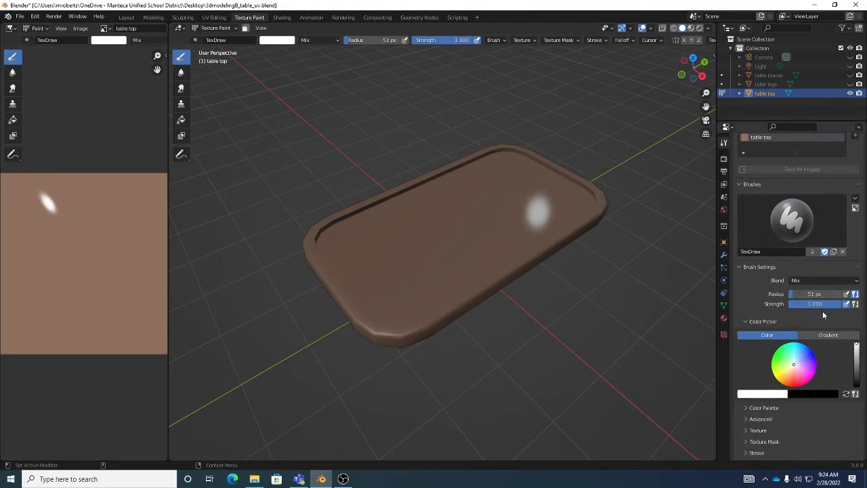
{"action": "scroll", "coordinate": [822, 311], "scroll_direction": "up", "scroll_amount": 2}
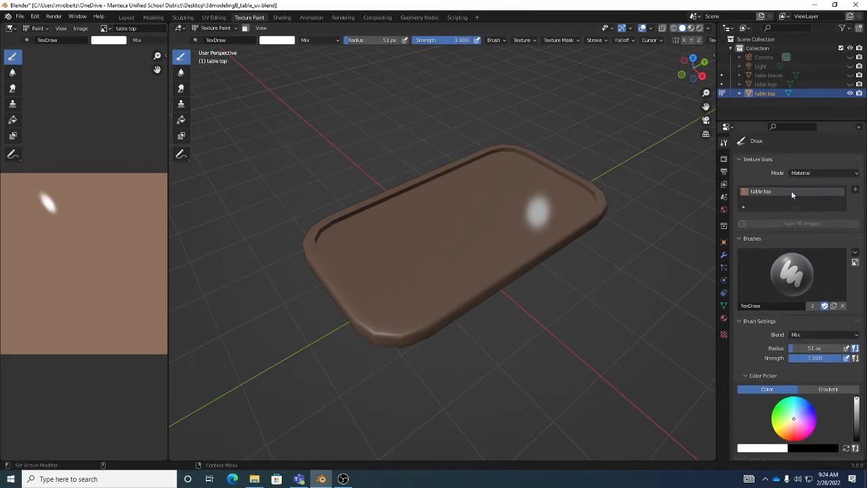
{"action": "left_click", "coordinate": [287, 41]}
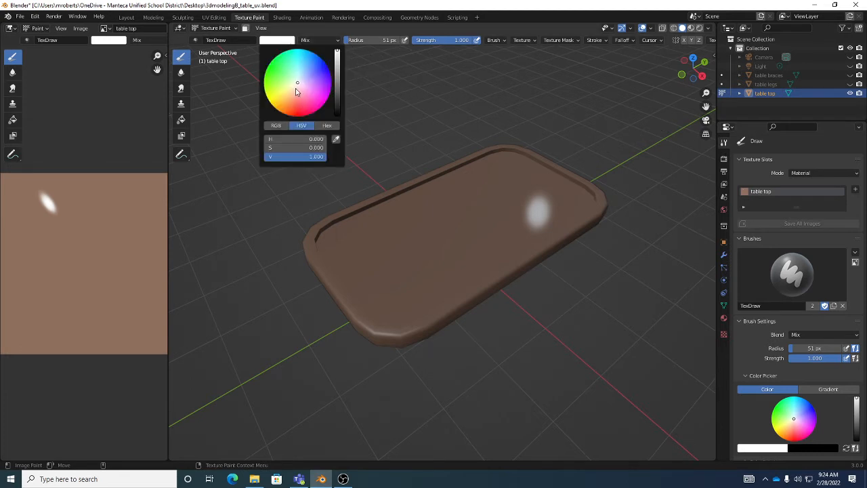
{"action": "left_click_drag", "start_coordinate": [294, 95], "coordinate": [284, 94]}
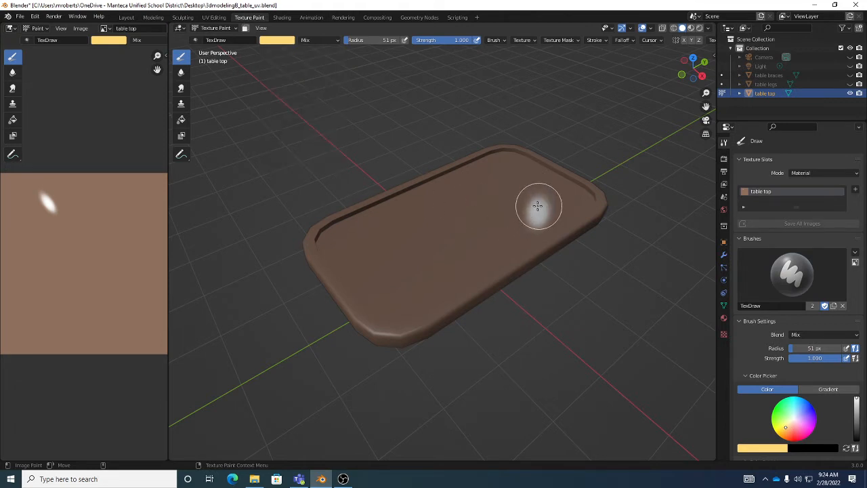
Paint yellow strokes over the white dab, across the table top's inner surface and along its rim and corners.
{"action": "mouse_move", "coordinate": [539, 210]}
{"action": "left_mouse_down"}
{"action": "mouse_move", "coordinate": [439, 219]}
{"action": "mouse_move", "coordinate": [544, 204]}
{"action": "mouse_move", "coordinate": [440, 240]}
{"action": "mouse_move", "coordinate": [501, 217]}
{"action": "mouse_move", "coordinate": [451, 240]}
{"action": "mouse_move", "coordinate": [413, 228]}
{"action": "mouse_move", "coordinate": [433, 264]}
{"action": "left_mouse_up"}
{"action": "mouse_move", "coordinate": [522, 285]}
{"action": "middle_mouse_down"}
{"action": "mouse_move", "coordinate": [507, 251]}
{"action": "mouse_move", "coordinate": [498, 262]}
{"action": "mouse_move", "coordinate": [513, 246]}
{"action": "mouse_move", "coordinate": [542, 273]}
{"action": "middle_mouse_up"}
{"action": "left_click_drag", "start_coordinate": [603, 192], "coordinate": [615, 232]}
{"action": "middle_click_drag", "start_coordinate": [615, 232], "coordinate": [586, 216]}
{"action": "left_click_drag", "start_coordinate": [586, 216], "coordinate": [467, 237]}
{"action": "middle_click_drag", "start_coordinate": [467, 237], "coordinate": [562, 291]}
{"action": "mouse_move", "coordinate": [562, 291]}
{"action": "left_mouse_down"}
{"action": "mouse_move", "coordinate": [532, 257]}
{"action": "mouse_move", "coordinate": [477, 262]}
{"action": "left_mouse_up"}
{"action": "mouse_move", "coordinate": [478, 263]}
{"action": "middle_mouse_down"}
{"action": "mouse_move", "coordinate": [546, 289]}
{"action": "mouse_move", "coordinate": [542, 258]}
{"action": "middle_mouse_up"}
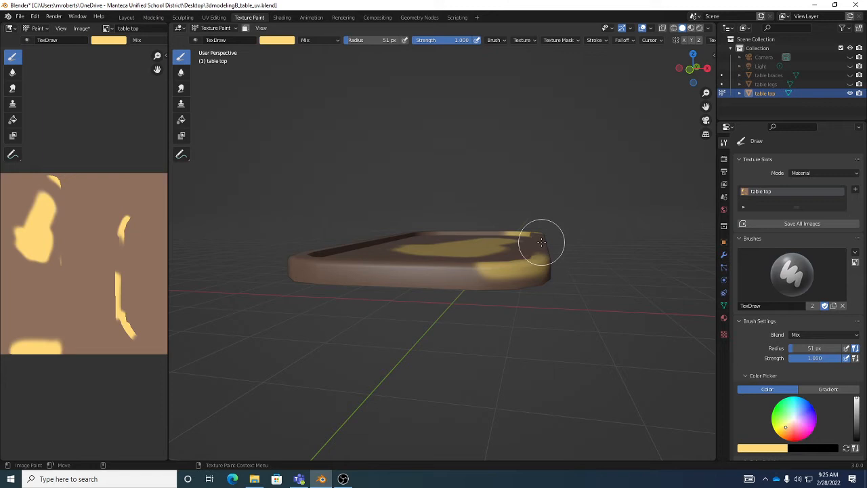
{"action": "middle_click_drag", "start_coordinate": [542, 242], "coordinate": [522, 283]}
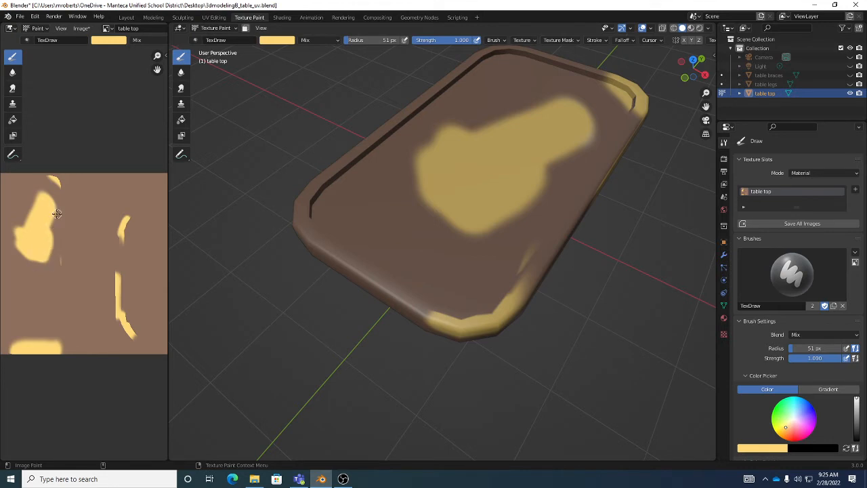
{"action": "middle_click_drag", "start_coordinate": [521, 271], "coordinate": [526, 246]}
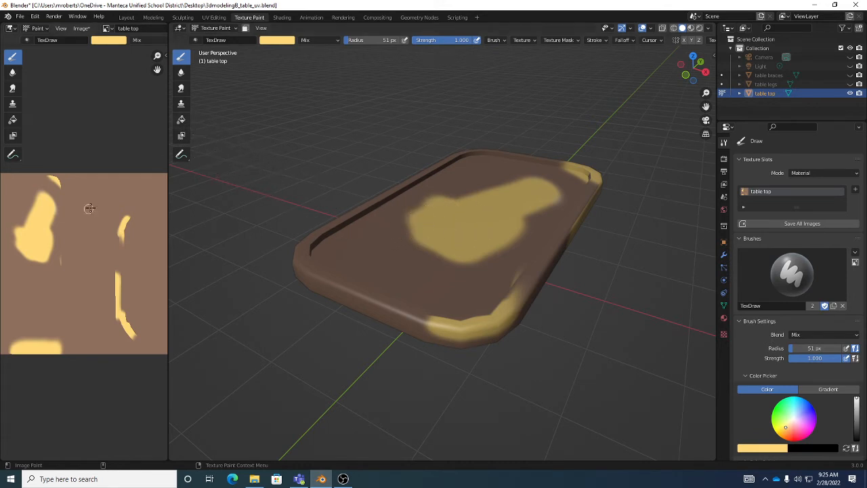
Sample the dark brown of the table top's unpainted surface for the Fill tool, and fill the mesh and the remaining texture background with it.
{"action": "left_click", "coordinate": [181, 122]}
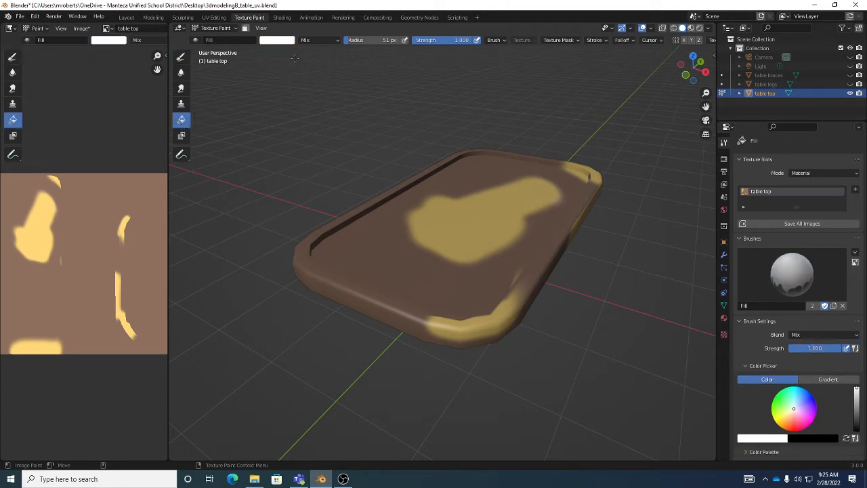
{"action": "left_click", "coordinate": [279, 41]}
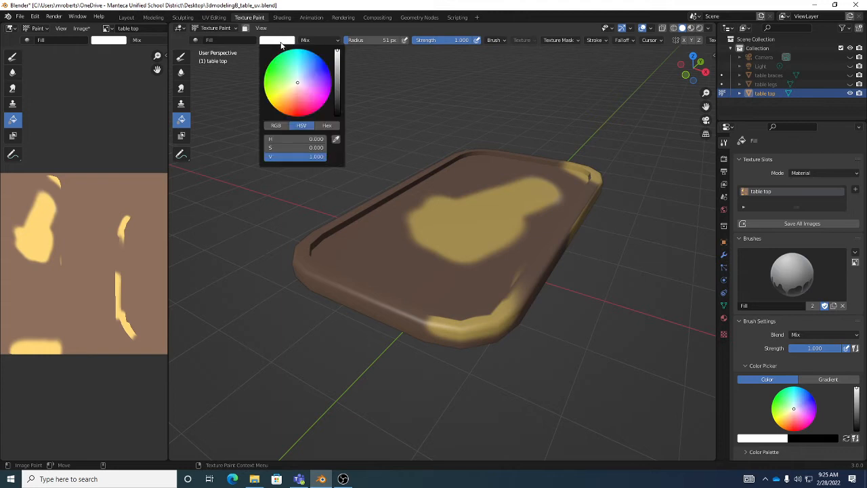
{"action": "left_click", "coordinate": [336, 144]}
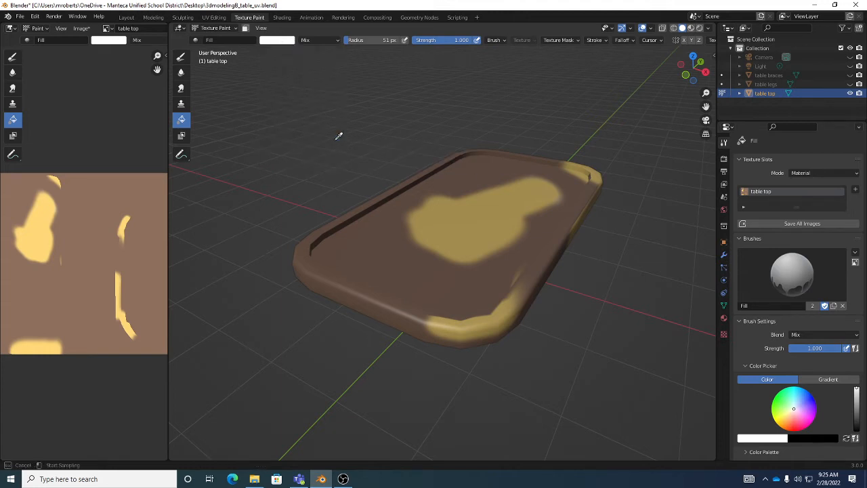
{"action": "left_click", "coordinate": [377, 234]}
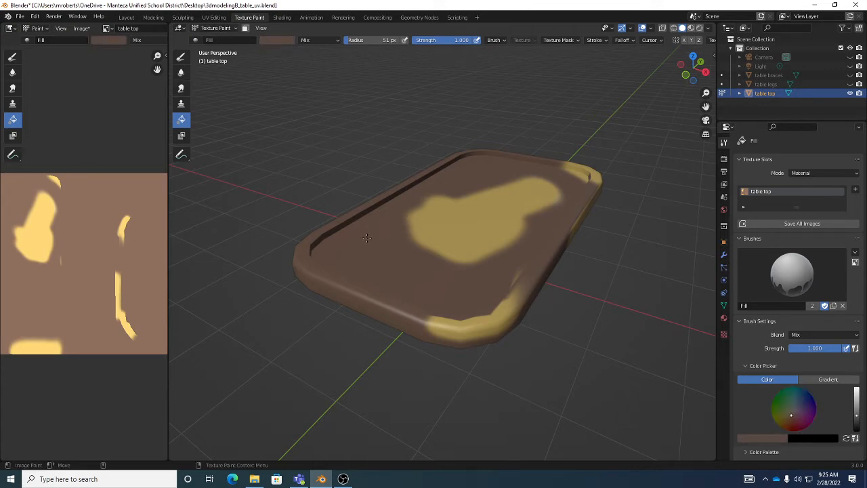
{"action": "left_click", "coordinate": [366, 237]}
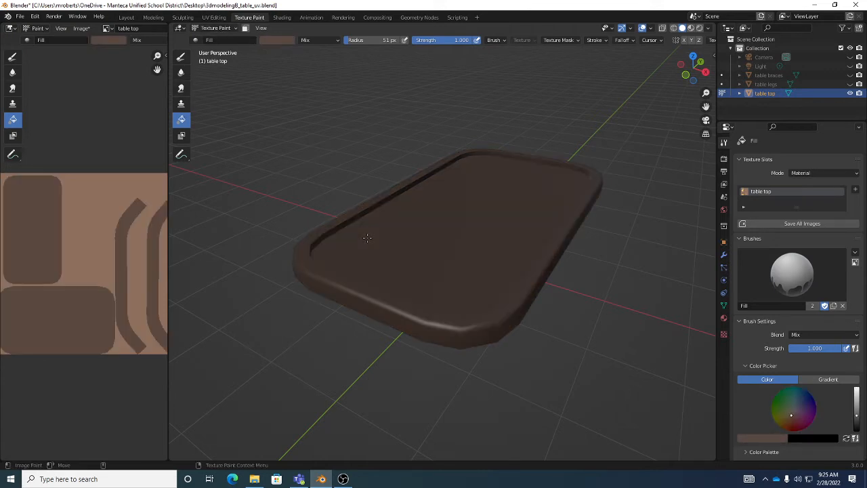
{"action": "left_click", "coordinate": [122, 180]}
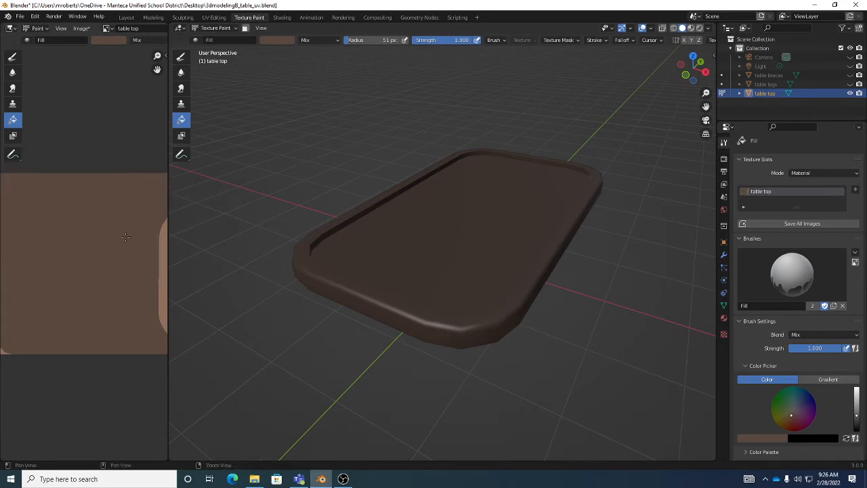
{"action": "scroll", "coordinate": [65, 265], "scroll_direction": "down", "scroll_amount": 2}
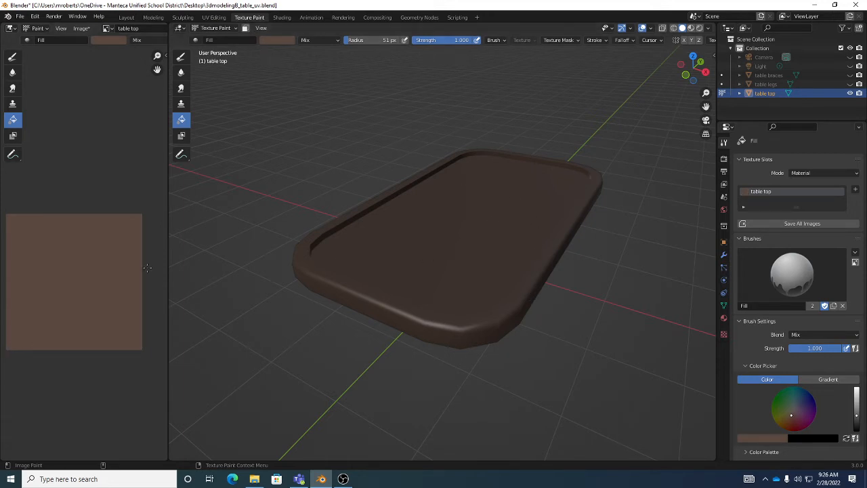
Return to the Draw brush and set its colour to near white with H 0.781, S 0.058 and V 1.000.
{"action": "left_click", "coordinate": [180, 56]}
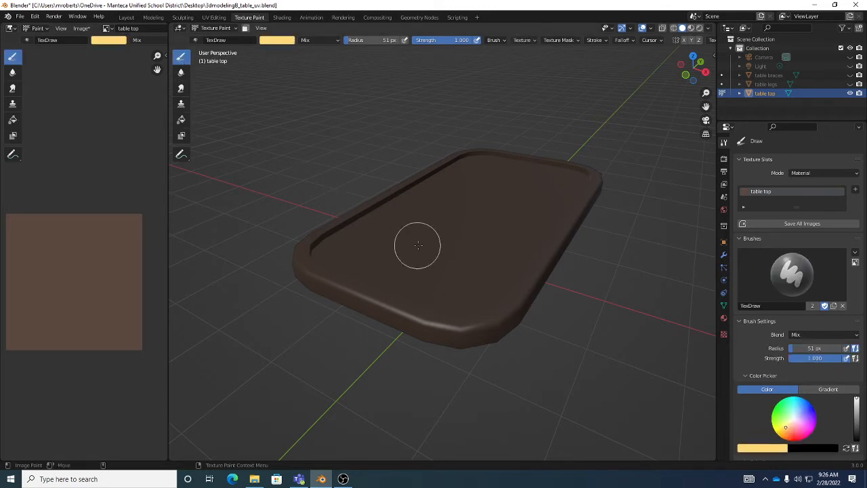
{"action": "mouse_move", "coordinate": [500, 268]}
{"action": "middle_mouse_down"}
{"action": "mouse_move", "coordinate": [491, 297]}
{"action": "mouse_move", "coordinate": [499, 294]}
{"action": "middle_mouse_up"}
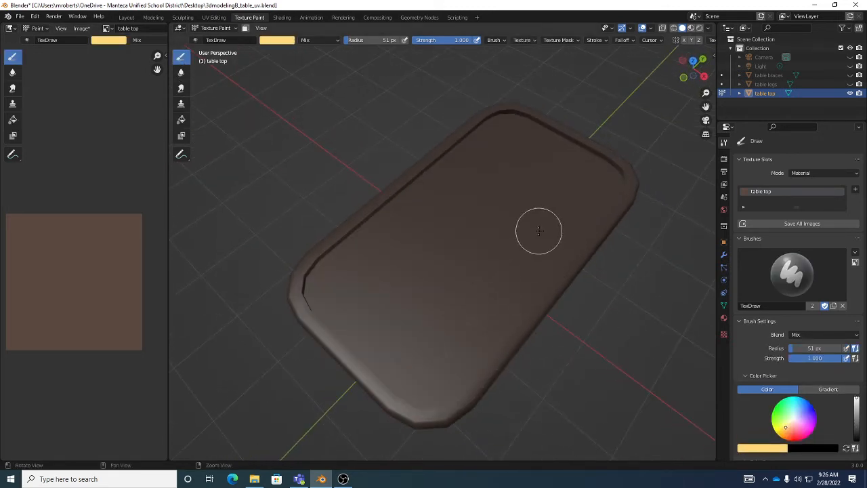
{"action": "middle_click_drag", "start_coordinate": [538, 228], "coordinate": [551, 178]}
{"action": "mouse_move", "coordinate": [543, 215]}
{"action": "middle_mouse_down"}
{"action": "mouse_move", "coordinate": [515, 190]}
{"action": "mouse_move", "coordinate": [499, 223]}
{"action": "mouse_move", "coordinate": [532, 226]}
{"action": "middle_mouse_up"}
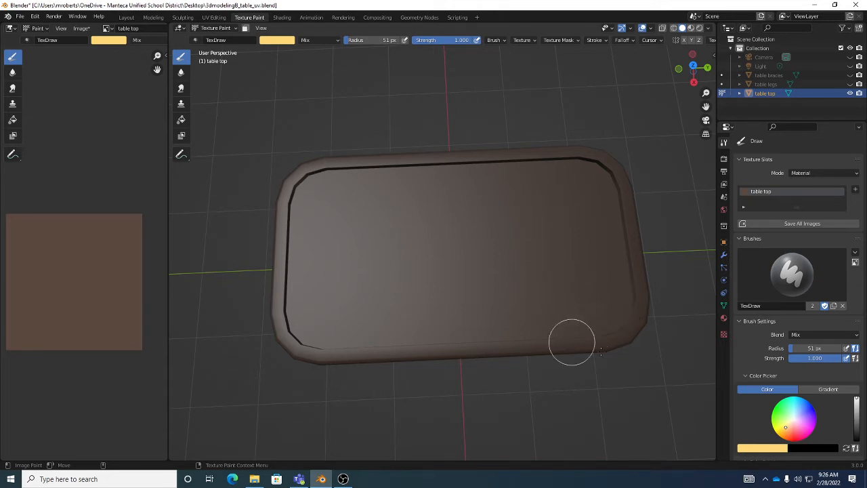
{"action": "mouse_move", "coordinate": [582, 343]}
{"action": "middle_mouse_down"}
{"action": "mouse_move", "coordinate": [603, 274]}
{"action": "mouse_move", "coordinate": [651, 262]}
{"action": "middle_mouse_up"}
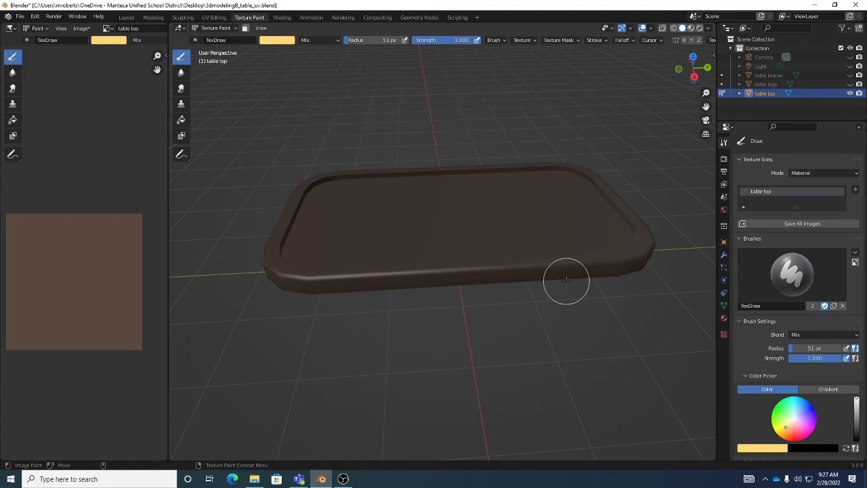
{"action": "mouse_move", "coordinate": [602, 229]}
{"action": "middle_mouse_down"}
{"action": "mouse_move", "coordinate": [612, 281]}
{"action": "mouse_move", "coordinate": [555, 271]}
{"action": "mouse_move", "coordinate": [499, 284]}
{"action": "mouse_move", "coordinate": [550, 304]}
{"action": "middle_mouse_up"}
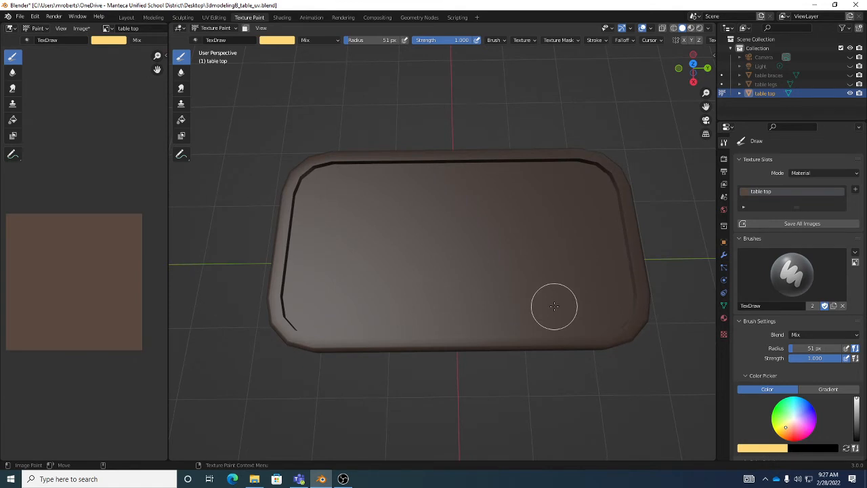
{"action": "mouse_move", "coordinate": [584, 344]}
{"action": "middle_mouse_down"}
{"action": "mouse_move", "coordinate": [591, 324]}
{"action": "mouse_move", "coordinate": [584, 330]}
{"action": "mouse_move", "coordinate": [572, 313]}
{"action": "middle_mouse_up"}
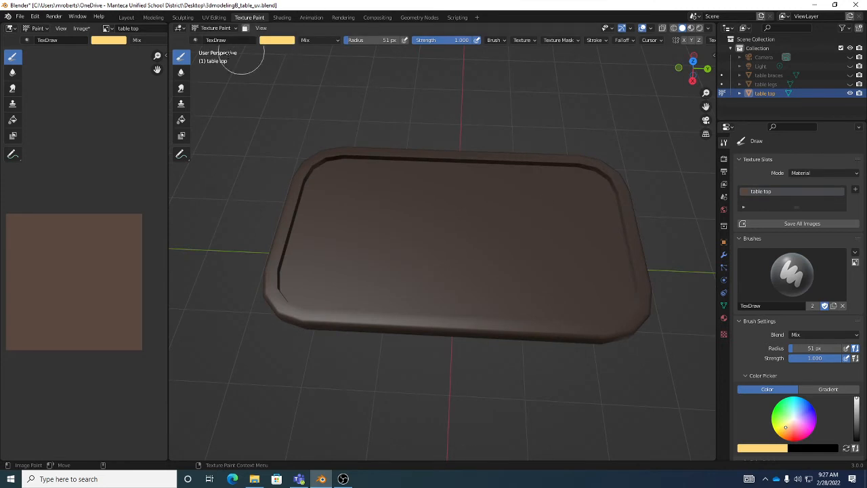
{"action": "left_click", "coordinate": [287, 42]}
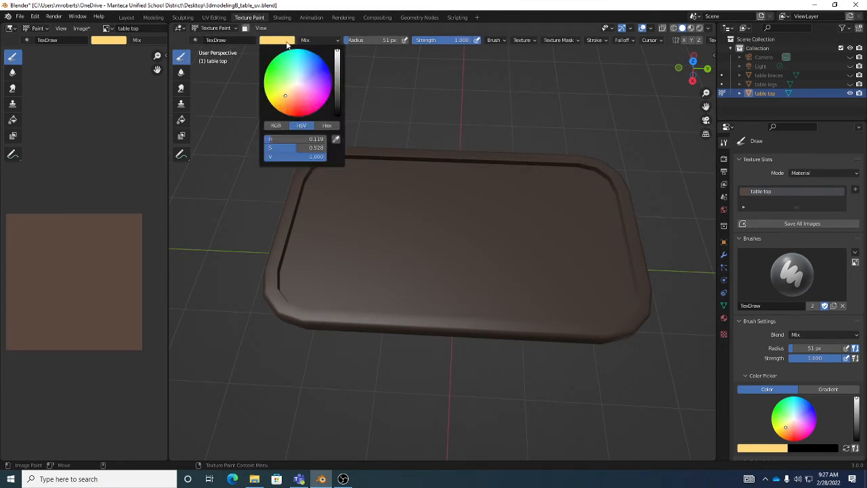
{"action": "left_click", "coordinate": [300, 84]}
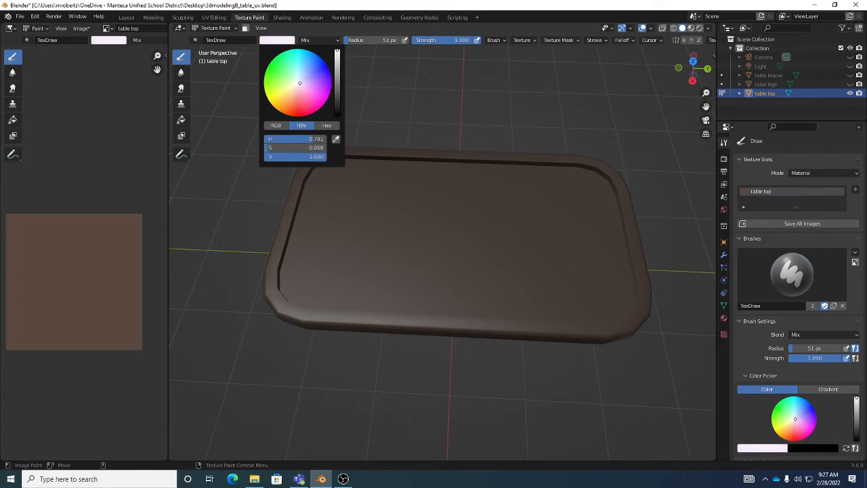
Keep the Draw brush colour near white and set the brush texture's mapping to Stencil.
{"action": "left_click", "coordinate": [300, 84]}
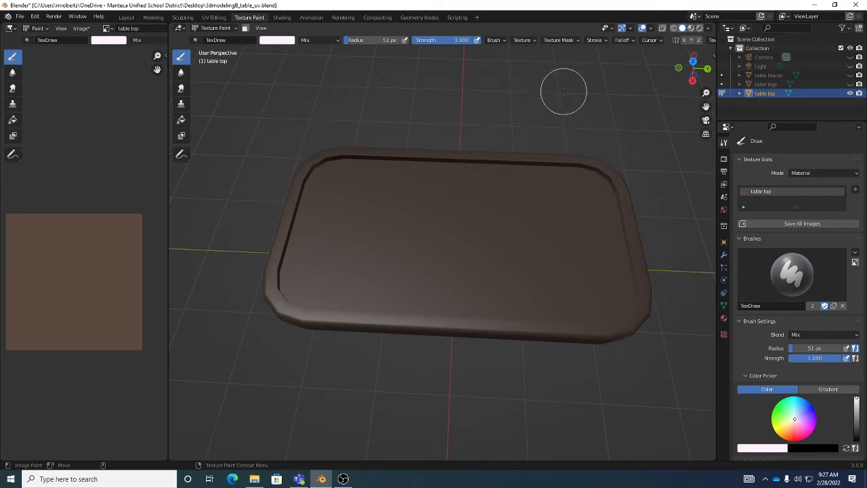
{"action": "left_click", "coordinate": [528, 39]}
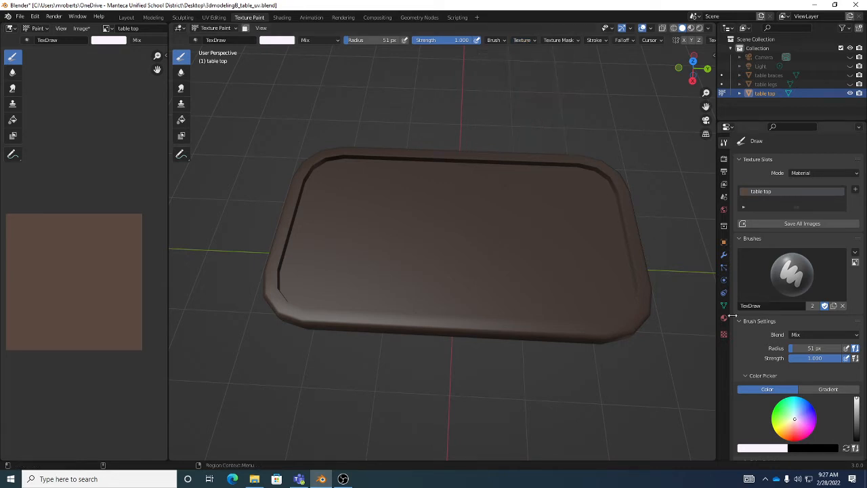
{"action": "left_click", "coordinate": [523, 39]}
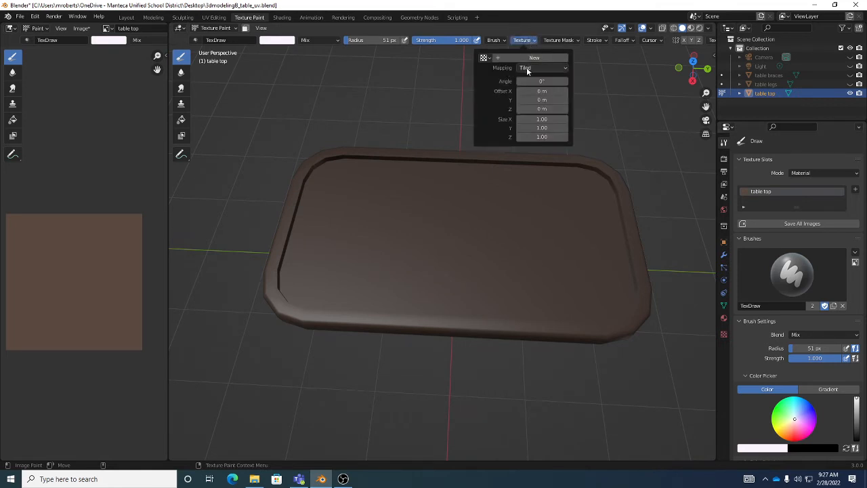
{"action": "left_click", "coordinate": [526, 67]}
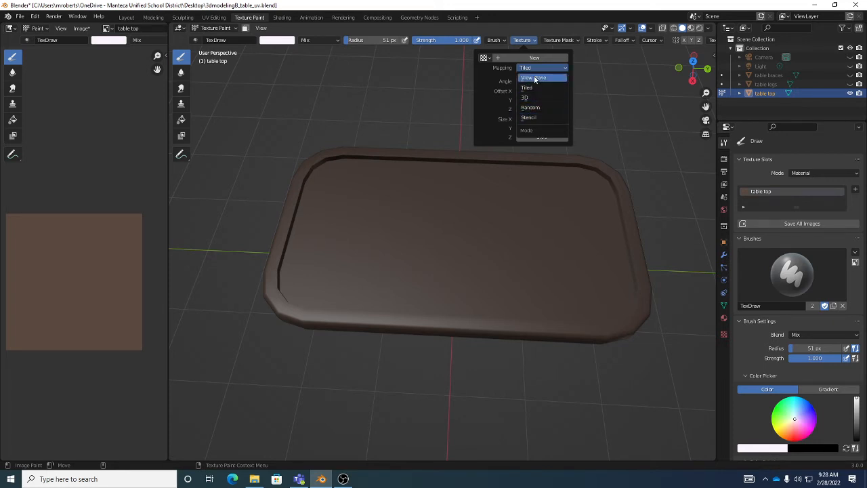
{"action": "left_click", "coordinate": [543, 118]}
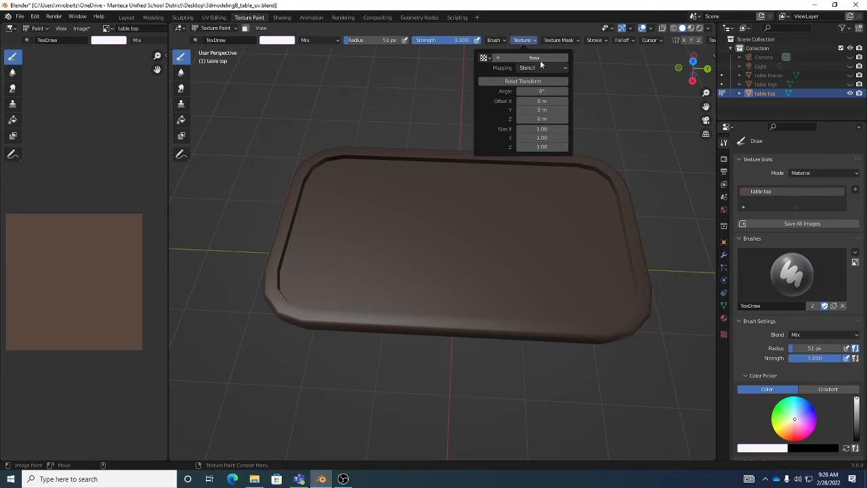
{"action": "left_click", "coordinate": [537, 68]}
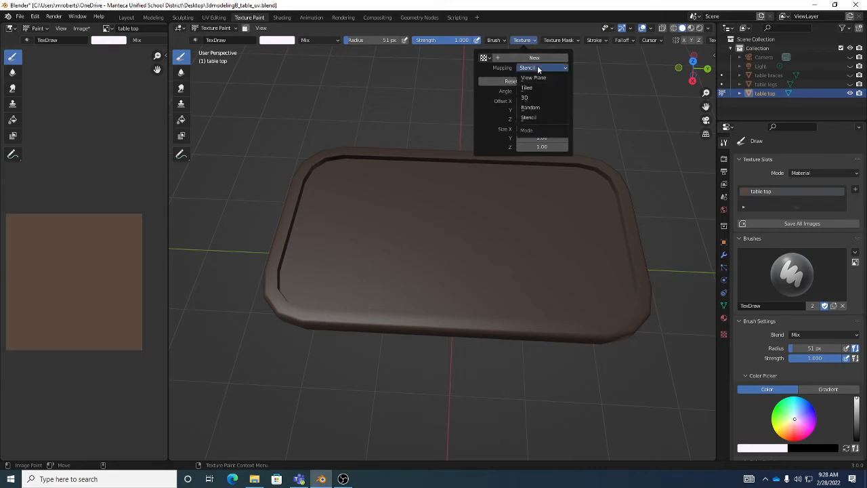
{"action": "left_click", "coordinate": [535, 116]}
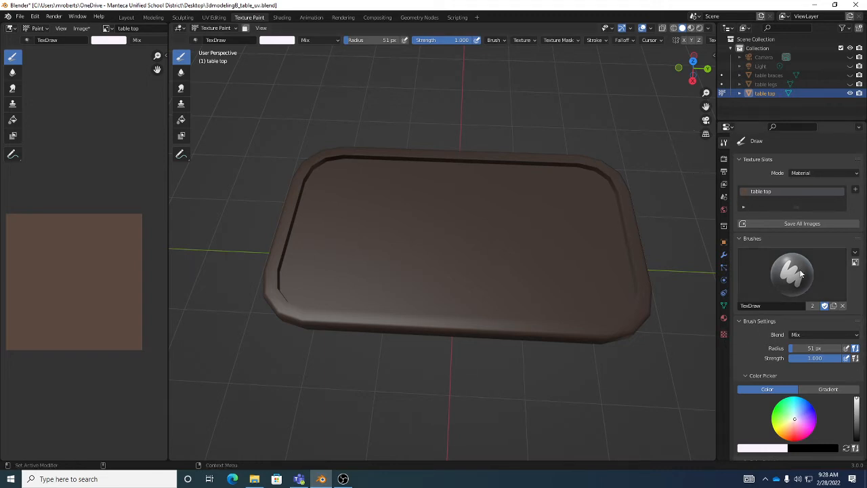
Create a new image texture for the brush and browse to the stencils folder on the Desktop for its image.
{"action": "left_click", "coordinate": [724, 334]}
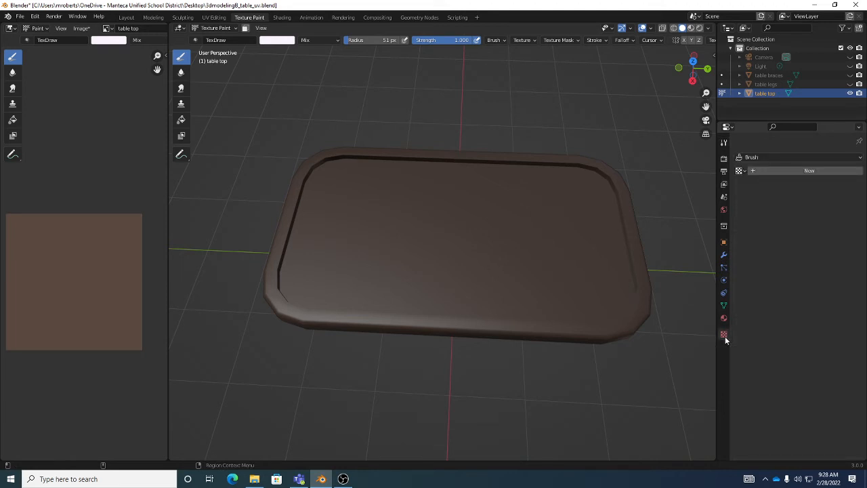
{"action": "left_click", "coordinate": [807, 172]}
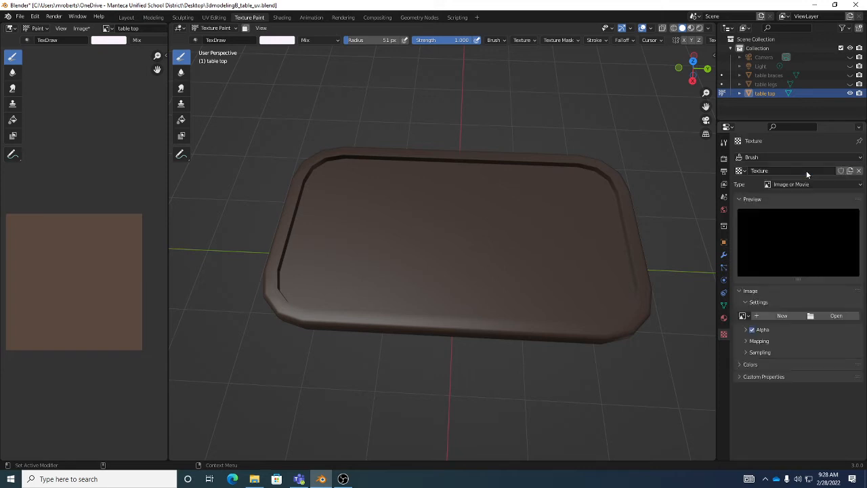
{"action": "left_click", "coordinate": [833, 316]}
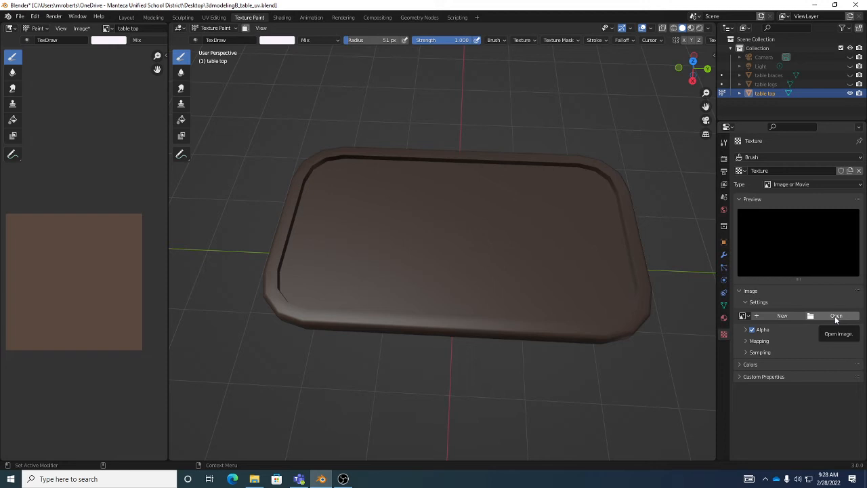
{"action": "left_click", "coordinate": [836, 316]}
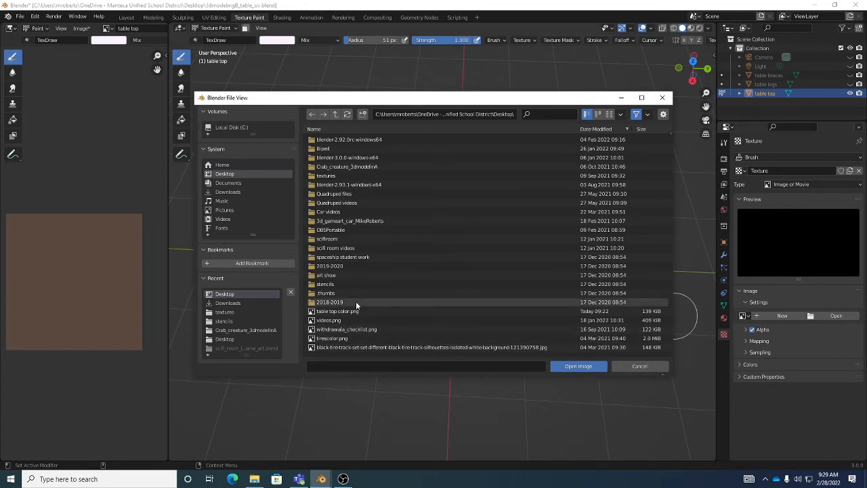
{"action": "double_click", "coordinate": [363, 283]}
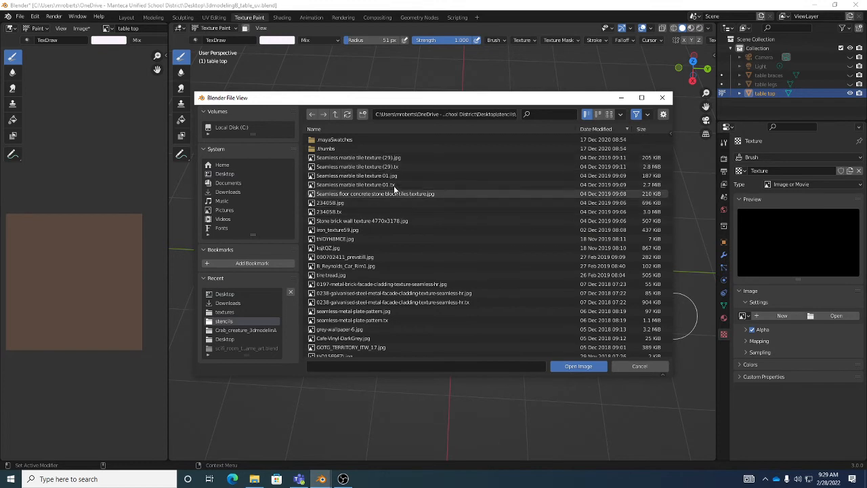
Show the folder's files as thumbnails and load the reddish-brown wood image thIDYH8MCE.jpg into the brush texture.
{"action": "left_click", "coordinate": [597, 114]}
{"action": "left_click", "coordinate": [609, 114]}
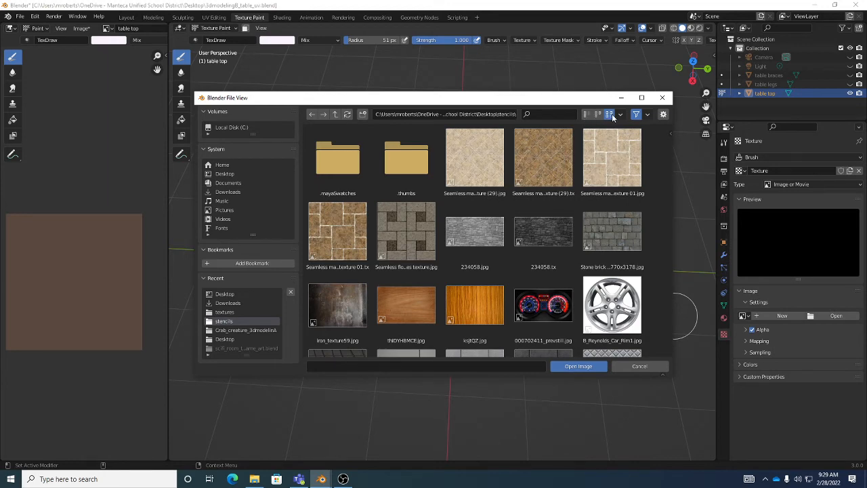
{"action": "scroll", "coordinate": [511, 237], "scroll_direction": "down", "scroll_amount": 1}
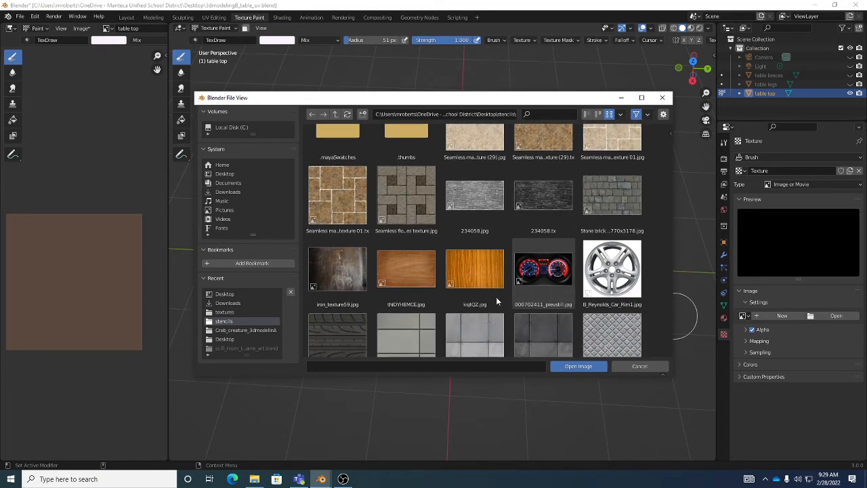
{"action": "scroll", "coordinate": [504, 286], "scroll_direction": "down", "scroll_amount": 8}
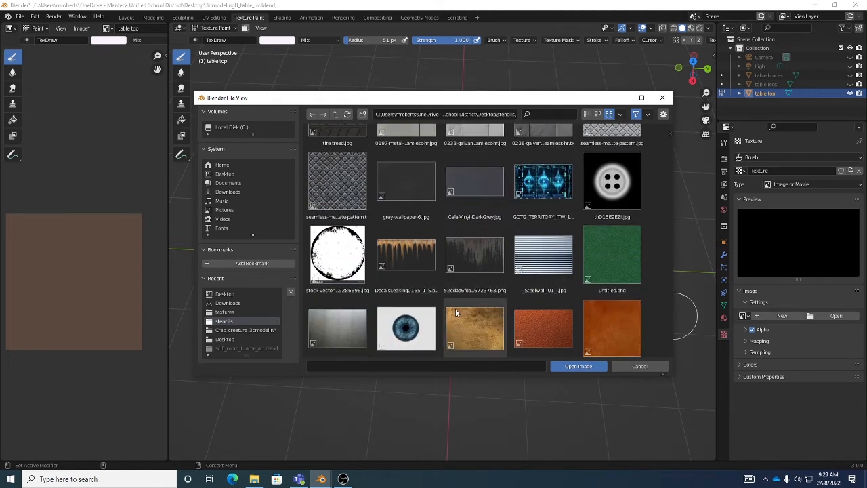
{"action": "scroll", "coordinate": [600, 298], "scroll_direction": "up", "scroll_amount": 3}
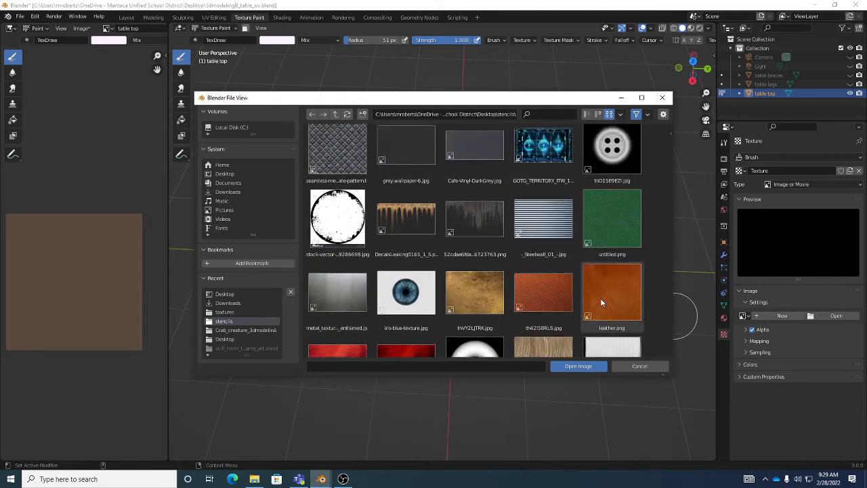
{"action": "scroll", "coordinate": [602, 299], "scroll_direction": "up", "scroll_amount": 2}
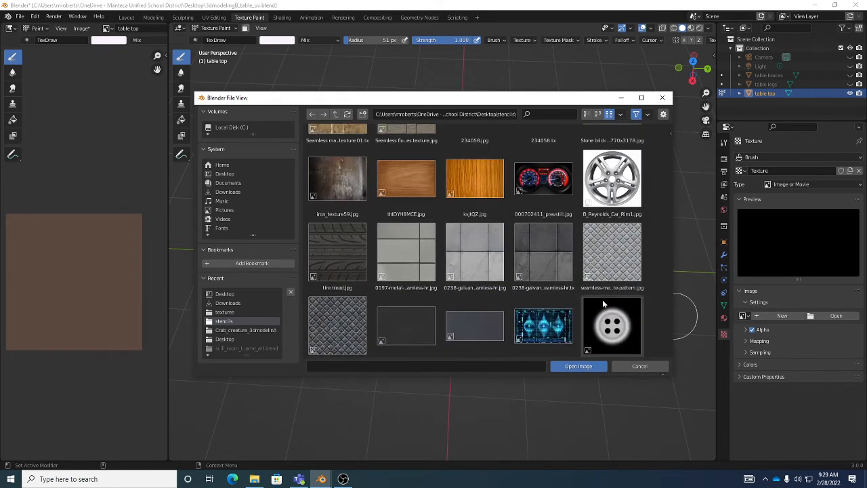
{"action": "left_click", "coordinate": [417, 180]}
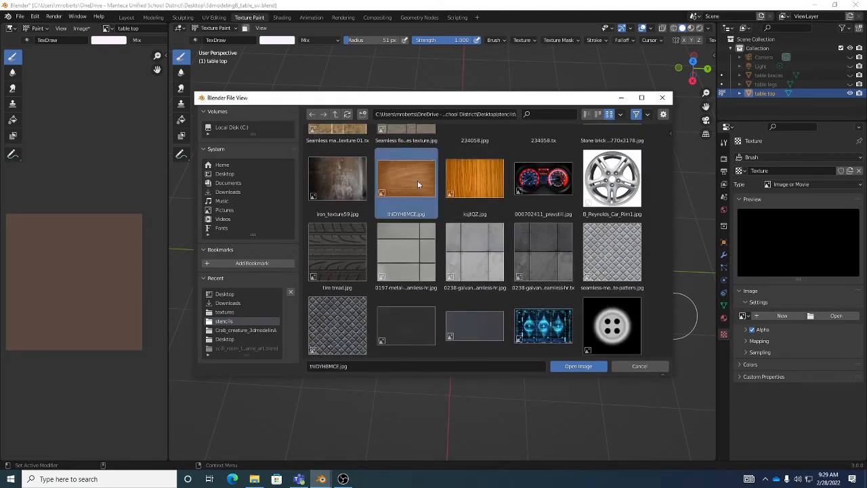
{"action": "left_click", "coordinate": [590, 366]}
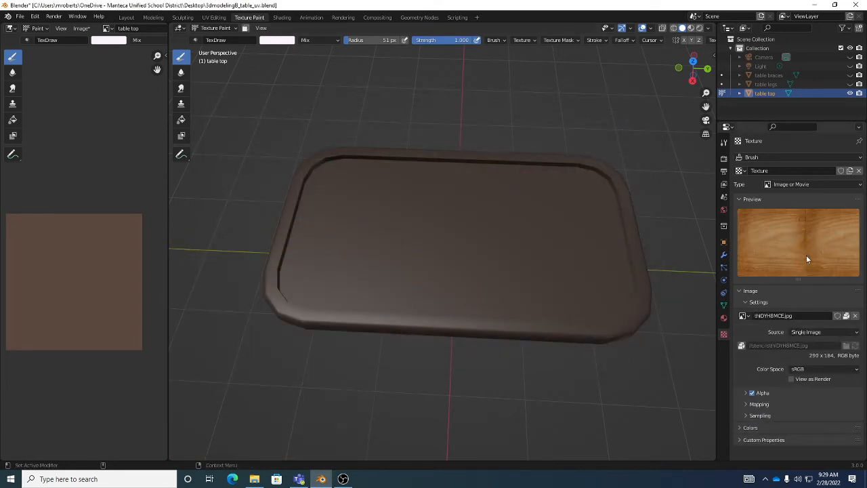
Choose the wood image texture as the Draw brush's stencil texture.
{"action": "left_click", "coordinate": [524, 40]}
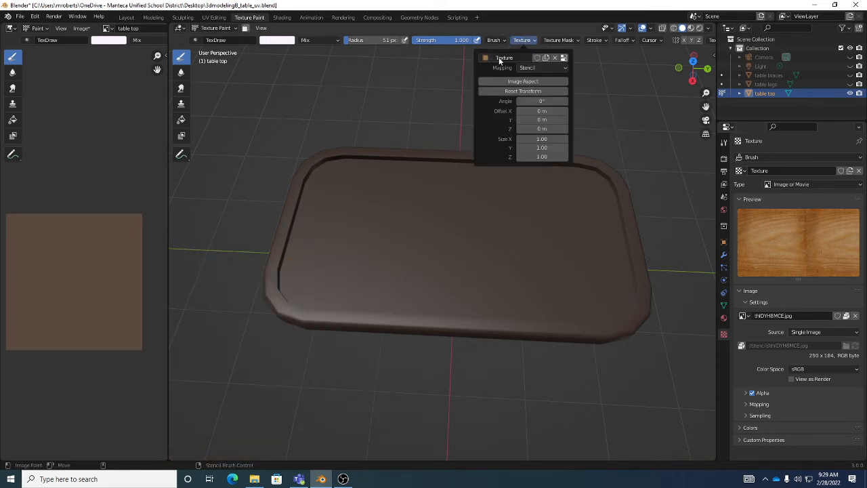
{"action": "left_click", "coordinate": [486, 57]}
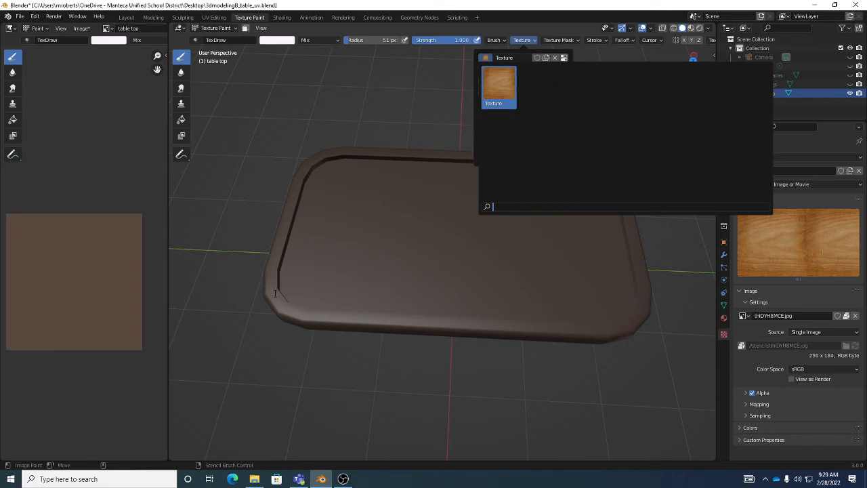
{"action": "key", "text": "Return"}
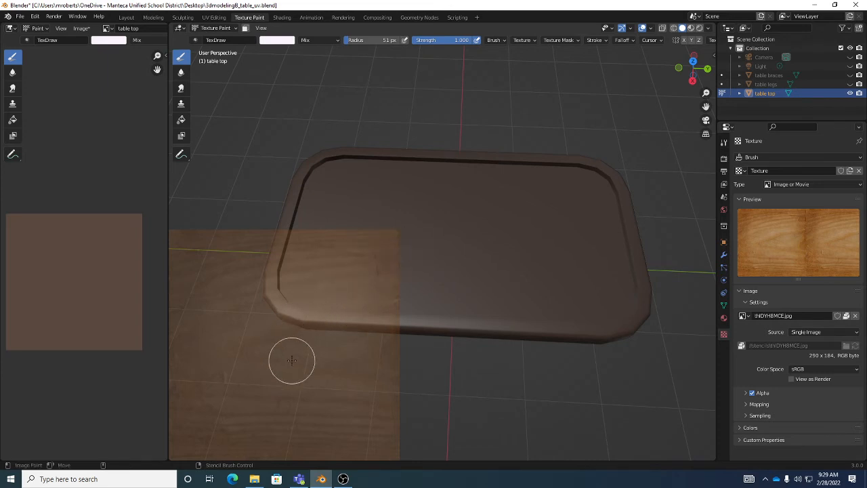
Move the wood stencil around the viewport and place it over the middle of the table top.
{"action": "right_click_drag", "start_coordinate": [292, 359], "coordinate": [428, 293]}
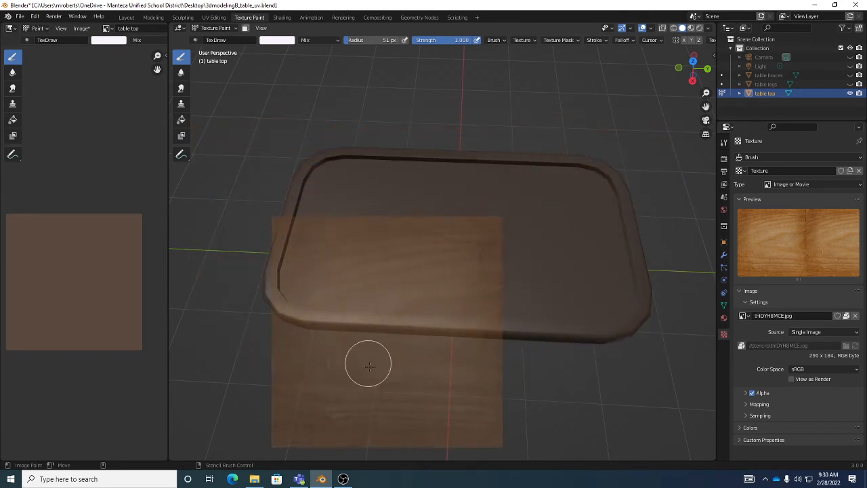
{"action": "mouse_move", "coordinate": [430, 367]}
{"action": "right_mouse_down"}
{"action": "mouse_move", "coordinate": [394, 316]}
{"action": "mouse_move", "coordinate": [315, 405]}
{"action": "right_mouse_up"}
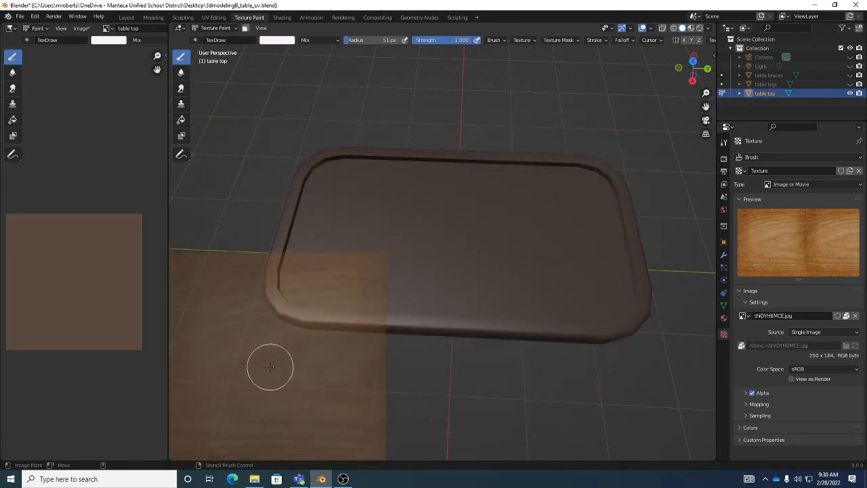
{"action": "right_click_drag", "start_coordinate": [270, 364], "coordinate": [540, 246]}
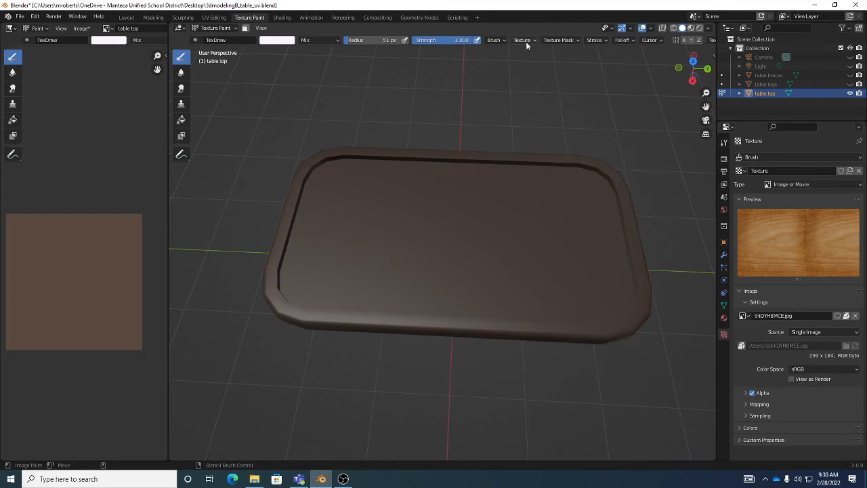
{"action": "left_click", "coordinate": [523, 40]}
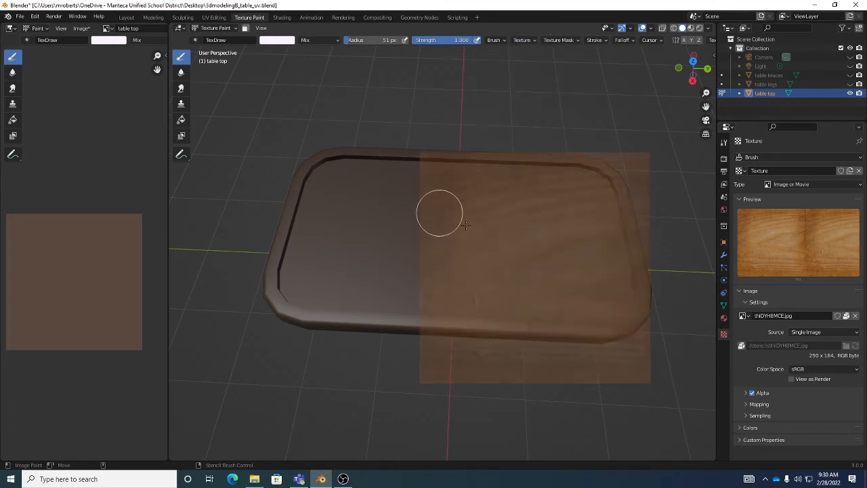
{"action": "right_click_drag", "start_coordinate": [601, 250], "coordinate": [518, 231]}
Rotate and scale the wood stencil so that its upper edge lines up with the table top's far edge.
{"action": "right_click_drag", "start_coordinate": [546, 155], "coordinate": [552, 139], "text": "ctrl"}
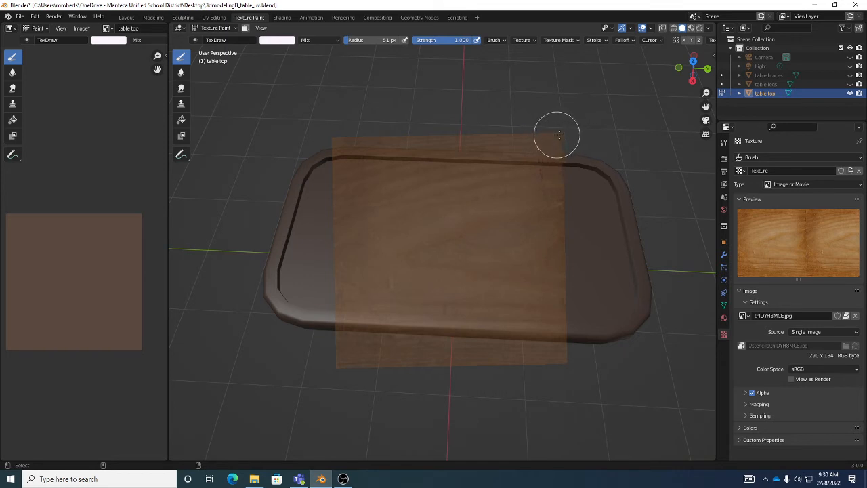
{"action": "mouse_move", "coordinate": [557, 140]}
{"action": "right_mouse_down", "text": "shift"}
{"action": "mouse_move", "coordinate": [558, 130]}
{"action": "mouse_move", "coordinate": [575, 126]}
{"action": "mouse_move", "coordinate": [430, 242]}
{"action": "mouse_move", "coordinate": [490, 232]}
{"action": "mouse_move", "coordinate": [478, 227]}
{"action": "mouse_move", "coordinate": [507, 203]}
{"action": "right_mouse_up", "text": "shift"}
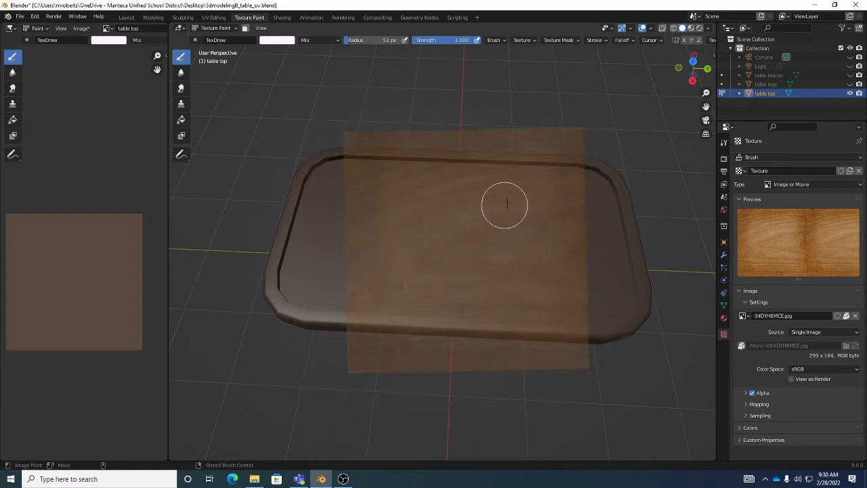
{"action": "mouse_move", "coordinate": [550, 151]}
{"action": "right_mouse_down"}
{"action": "mouse_move", "coordinate": [517, 188]}
{"action": "mouse_move", "coordinate": [538, 172]}
{"action": "mouse_move", "coordinate": [548, 209]}
{"action": "mouse_move", "coordinate": [536, 202]}
{"action": "mouse_move", "coordinate": [556, 172]}
{"action": "mouse_move", "coordinate": [603, 142]}
{"action": "mouse_move", "coordinate": [553, 178]}
{"action": "mouse_move", "coordinate": [569, 178]}
{"action": "mouse_move", "coordinate": [562, 188]}
{"action": "right_mouse_up"}
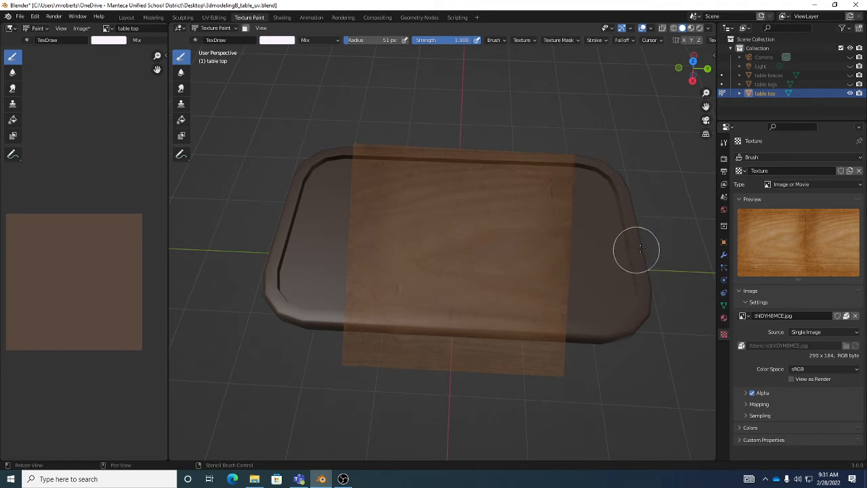
Enlarge the wood stencil slightly over the magnified table top, and rotate it to a slight clockwise tilt.
{"action": "scroll", "coordinate": [548, 248], "scroll_direction": "up", "scroll_amount": 2}
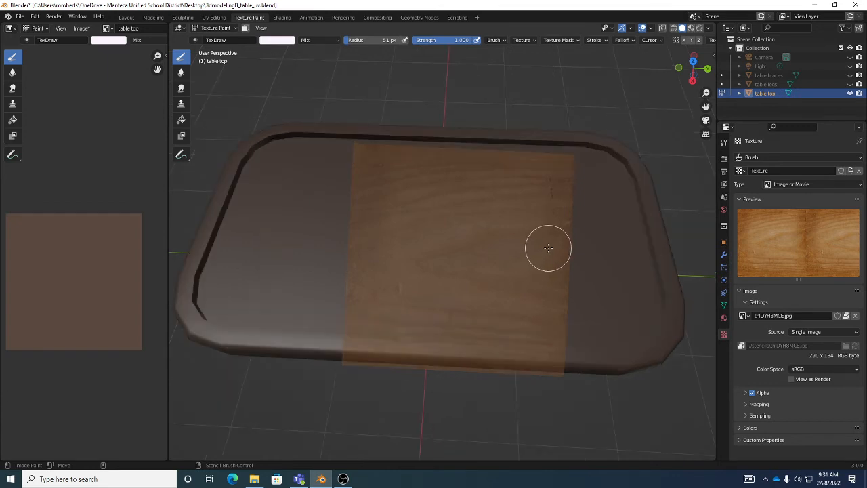
{"action": "scroll", "coordinate": [549, 248], "scroll_direction": "down", "scroll_amount": 2}
{"action": "scroll", "coordinate": [548, 248], "scroll_direction": "up", "scroll_amount": 2}
{"action": "scroll", "coordinate": [549, 247], "scroll_direction": "down", "scroll_amount": 2}
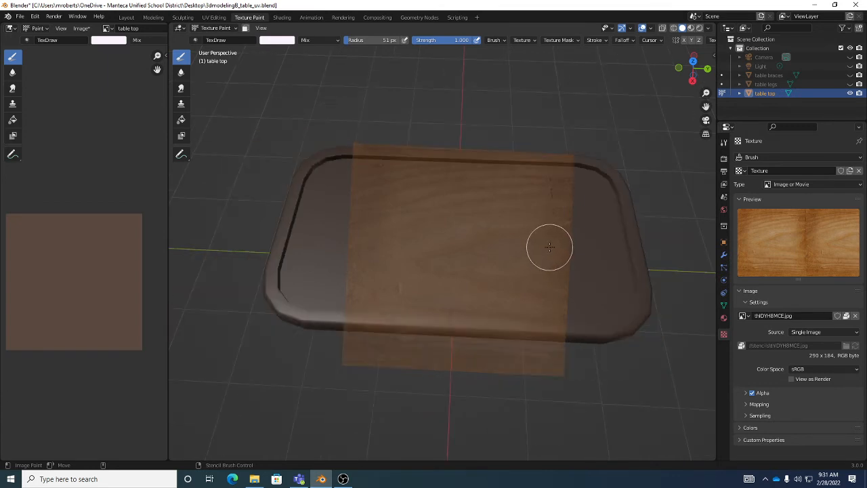
{"action": "scroll", "coordinate": [549, 246], "scroll_direction": "up", "scroll_amount": 2}
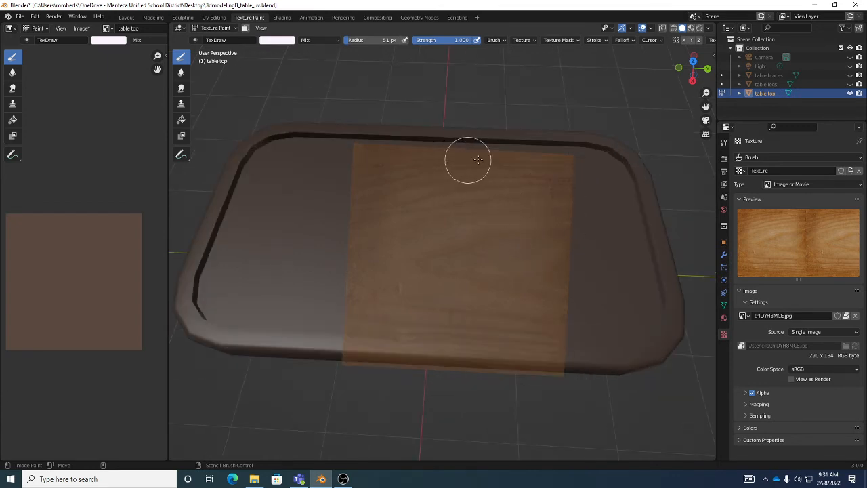
{"action": "mouse_move", "coordinate": [496, 215]}
{"action": "right_mouse_down"}
{"action": "mouse_move", "coordinate": [519, 199]}
{"action": "mouse_move", "coordinate": [499, 199]}
{"action": "mouse_move", "coordinate": [519, 208]}
{"action": "mouse_move", "coordinate": [501, 218]}
{"action": "mouse_move", "coordinate": [501, 201]}
{"action": "mouse_move", "coordinate": [500, 219]}
{"action": "mouse_move", "coordinate": [483, 228]}
{"action": "mouse_move", "coordinate": [576, 225]}
{"action": "mouse_move", "coordinate": [503, 283]}
{"action": "mouse_move", "coordinate": [565, 170]}
{"action": "mouse_move", "coordinate": [499, 132]}
{"action": "mouse_move", "coordinate": [538, 180]}
{"action": "right_mouse_up"}
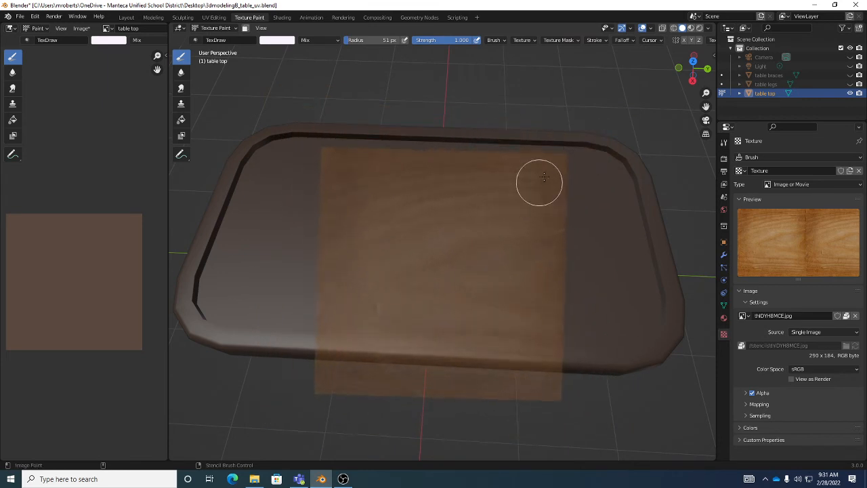
{"action": "right_click_drag", "start_coordinate": [555, 384], "coordinate": [547, 184], "text": "ctrl"}
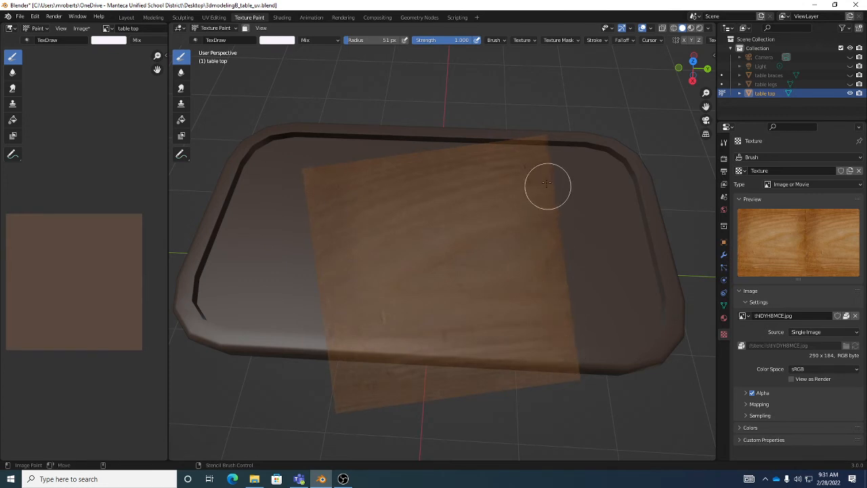
{"action": "right_click_drag", "start_coordinate": [534, 145], "coordinate": [539, 180], "text": "ctrl"}
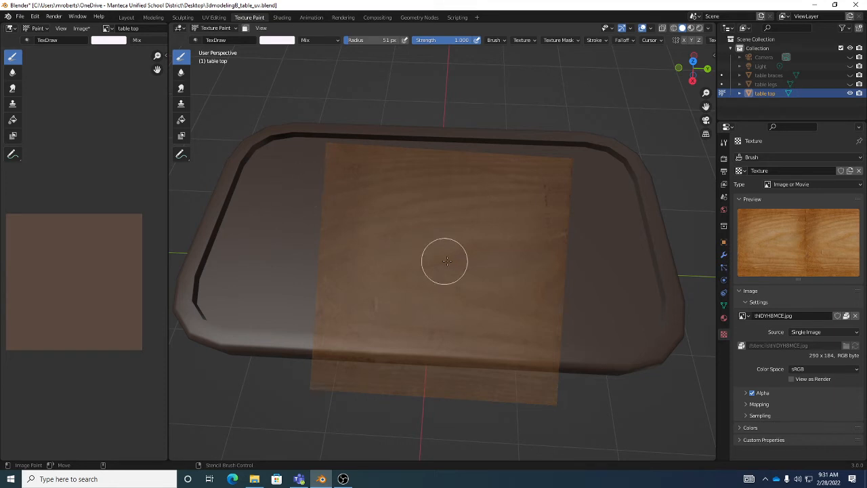
Lower the wood stencil over the middle of the table top's near long edge, and paint wood grain along that edge.
{"action": "mouse_move", "coordinate": [470, 319]}
{"action": "middle_mouse_down"}
{"action": "mouse_move", "coordinate": [489, 281]}
{"action": "mouse_move", "coordinate": [484, 286]}
{"action": "middle_mouse_up"}
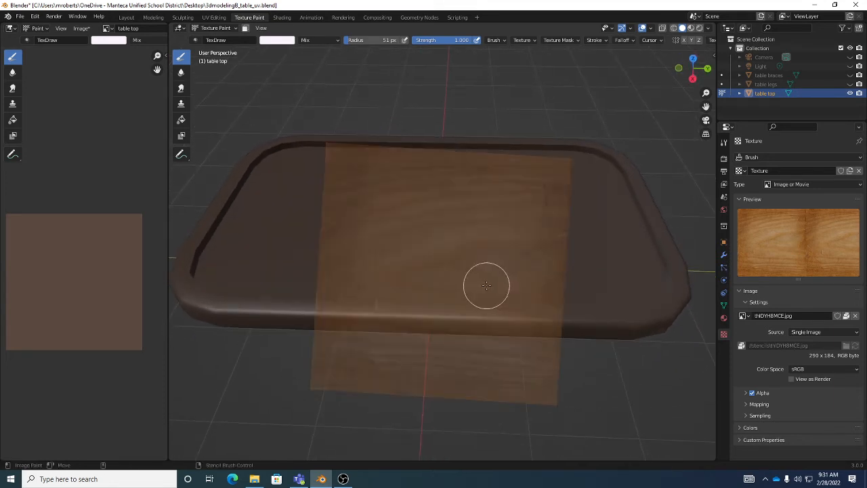
{"action": "right_click_drag", "start_coordinate": [550, 178], "coordinate": [532, 209]}
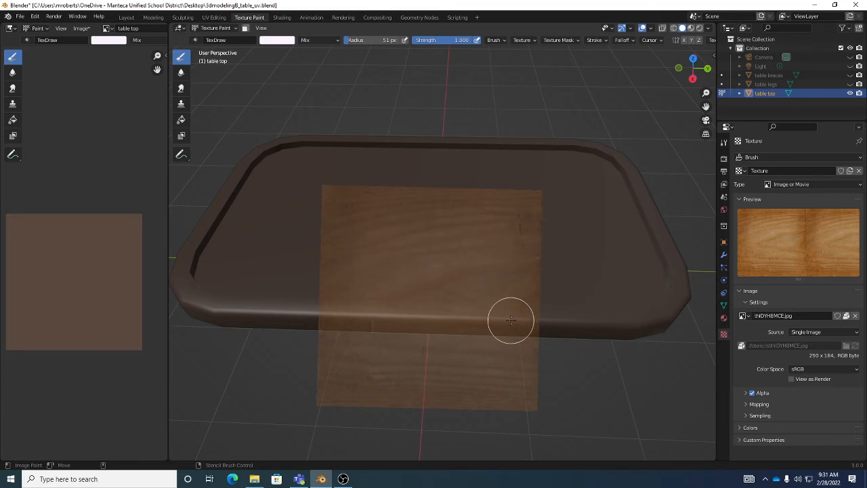
{"action": "mouse_move", "coordinate": [511, 320]}
{"action": "left_mouse_down"}
{"action": "mouse_move", "coordinate": [352, 314]}
{"action": "mouse_move", "coordinate": [495, 324]}
{"action": "mouse_move", "coordinate": [464, 329]}
{"action": "left_mouse_up"}
{"action": "mouse_move", "coordinate": [464, 329]}
{"action": "middle_mouse_down"}
{"action": "mouse_move", "coordinate": [474, 359]}
{"action": "mouse_move", "coordinate": [499, 319]}
{"action": "middle_mouse_up"}
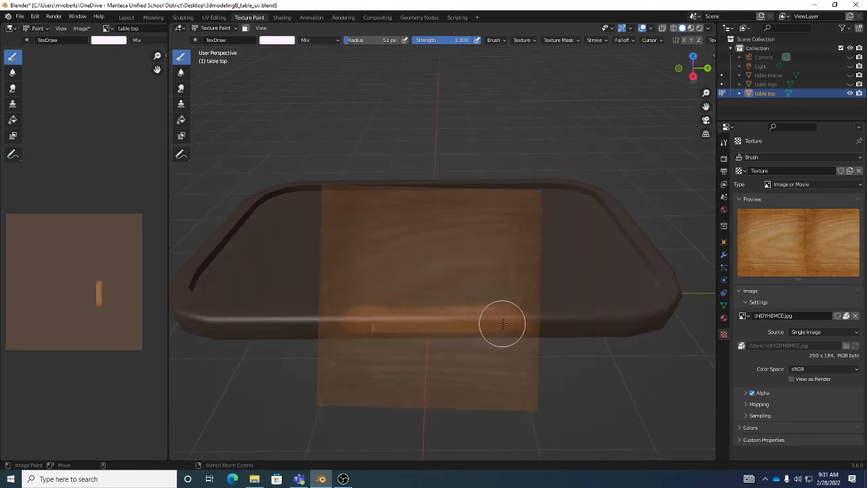
{"action": "mouse_move", "coordinate": [472, 329]}
{"action": "left_mouse_down"}
{"action": "mouse_move", "coordinate": [354, 314]}
{"action": "mouse_move", "coordinate": [492, 329]}
{"action": "mouse_move", "coordinate": [334, 329]}
{"action": "mouse_move", "coordinate": [470, 312]}
{"action": "left_mouse_up"}
Shift the stencil along the near long edge to the adjoining corner, and paint wood grain up to and around that corner.
{"action": "mouse_move", "coordinate": [470, 312]}
{"action": "middle_mouse_down"}
{"action": "mouse_move", "coordinate": [454, 315]}
{"action": "mouse_move", "coordinate": [466, 324]}
{"action": "mouse_move", "coordinate": [474, 284]}
{"action": "mouse_move", "coordinate": [449, 296]}
{"action": "middle_mouse_up"}
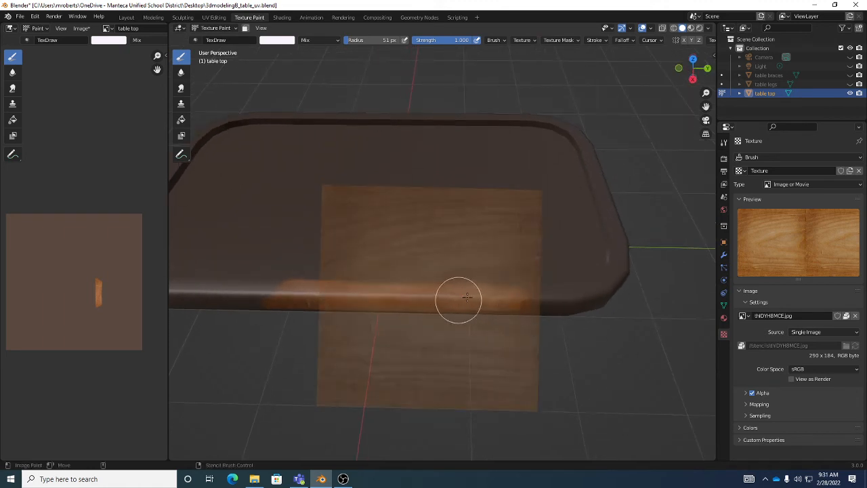
{"action": "right_click_drag", "start_coordinate": [467, 306], "coordinate": [550, 301]}
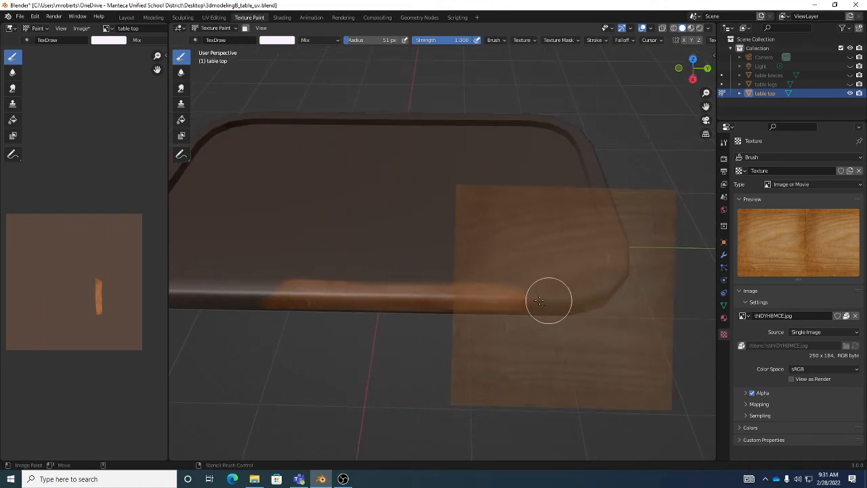
{"action": "mouse_move", "coordinate": [549, 300]}
{"action": "left_mouse_down"}
{"action": "mouse_move", "coordinate": [631, 305]}
{"action": "mouse_move", "coordinate": [601, 279]}
{"action": "mouse_move", "coordinate": [623, 246]}
{"action": "mouse_move", "coordinate": [563, 314]}
{"action": "mouse_move", "coordinate": [576, 313]}
{"action": "left_mouse_up"}
{"action": "middle_click_drag", "start_coordinate": [576, 314], "coordinate": [595, 311]}
{"action": "left_click_drag", "start_coordinate": [594, 311], "coordinate": [525, 307]}
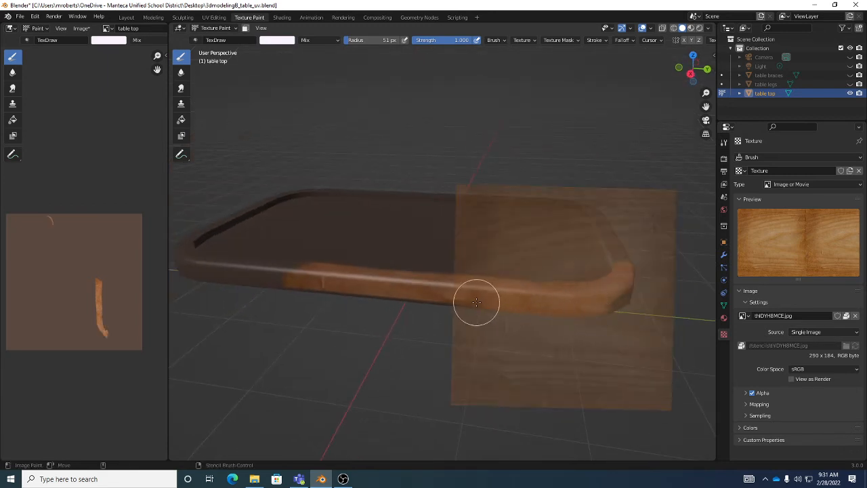
Bring the stencil back over the middle of the first long edge, and extend the wood grain along its side and raised rim.
{"action": "middle_click_drag", "start_coordinate": [495, 311], "coordinate": [596, 288]}
{"action": "right_click_drag", "start_coordinate": [596, 288], "coordinate": [380, 298]}
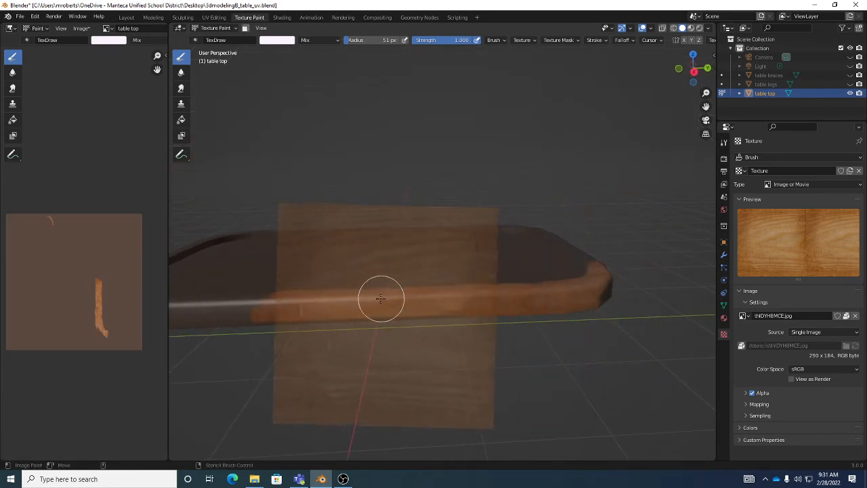
{"action": "mouse_move", "coordinate": [462, 316]}
{"action": "middle_mouse_down"}
{"action": "mouse_move", "coordinate": [413, 325]}
{"action": "mouse_move", "coordinate": [425, 322]}
{"action": "mouse_move", "coordinate": [409, 316]}
{"action": "mouse_move", "coordinate": [350, 352]}
{"action": "mouse_move", "coordinate": [381, 334]}
{"action": "middle_mouse_up"}
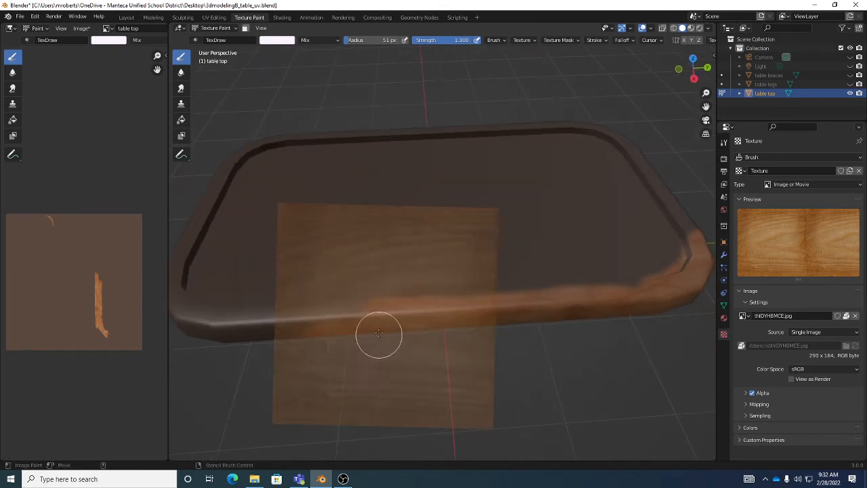
{"action": "left_click_drag", "start_coordinate": [420, 316], "coordinate": [407, 316]}
{"action": "mouse_move", "coordinate": [406, 317]}
{"action": "middle_mouse_down"}
{"action": "mouse_move", "coordinate": [428, 310]}
{"action": "mouse_move", "coordinate": [430, 337]}
{"action": "mouse_move", "coordinate": [419, 334]}
{"action": "middle_mouse_up"}
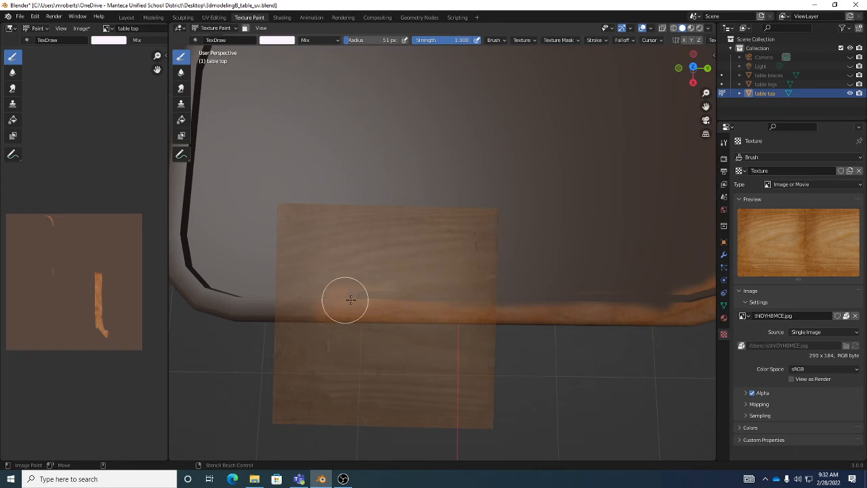
{"action": "left_click_drag", "start_coordinate": [342, 300], "coordinate": [440, 309]}
{"action": "middle_click_drag", "start_coordinate": [439, 309], "coordinate": [420, 306]}
Move the stencil toward the painted corner, tilt it counter-clockwise, and paint wood grain over the rim leading into the corner.
{"action": "mouse_move", "coordinate": [420, 306]}
{"action": "right_mouse_down"}
{"action": "mouse_move", "coordinate": [533, 305]}
{"action": "mouse_move", "coordinate": [505, 303]}
{"action": "right_mouse_up"}
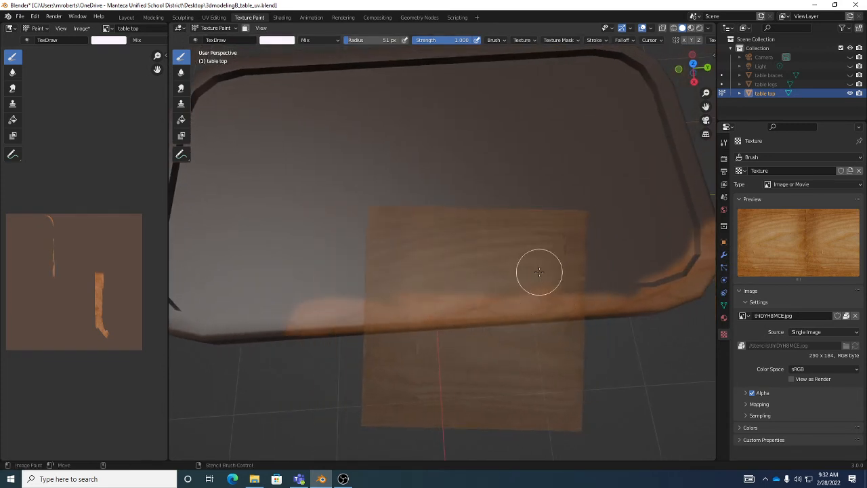
{"action": "right_click_drag", "start_coordinate": [538, 271], "coordinate": [599, 261]}
{"action": "right_click_drag", "start_coordinate": [623, 229], "coordinate": [619, 212], "text": "ctrl"}
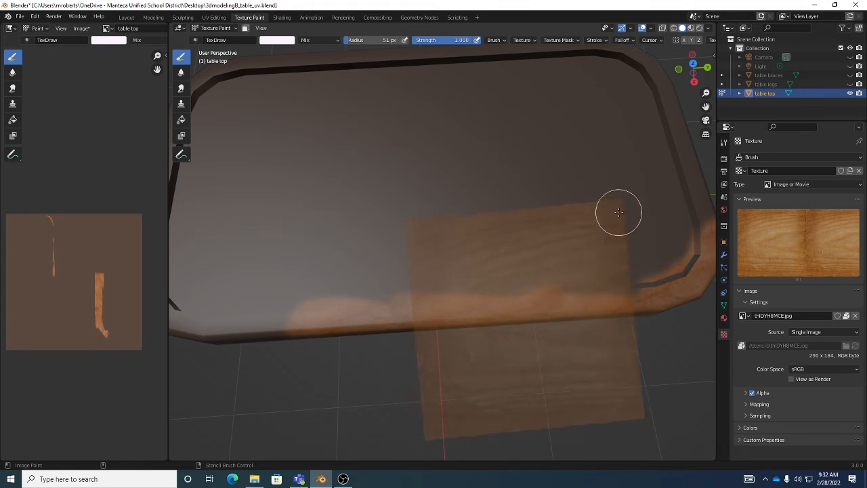
{"action": "right_click_drag", "start_coordinate": [535, 263], "coordinate": [617, 259]}
{"action": "mouse_move", "coordinate": [542, 296]}
{"action": "left_mouse_down"}
{"action": "mouse_move", "coordinate": [673, 281]}
{"action": "mouse_move", "coordinate": [691, 254]}
{"action": "mouse_move", "coordinate": [669, 288]}
{"action": "mouse_move", "coordinate": [678, 260]}
{"action": "left_mouse_up"}
{"action": "mouse_move", "coordinate": [678, 259]}
{"action": "middle_mouse_down"}
{"action": "mouse_move", "coordinate": [567, 277]}
{"action": "mouse_move", "coordinate": [534, 258]}
{"action": "mouse_move", "coordinate": [565, 250]}
{"action": "middle_mouse_up"}
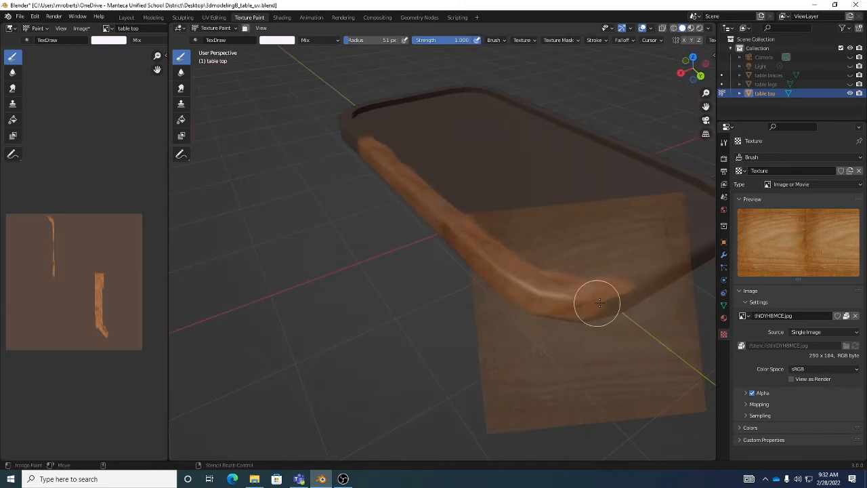
Paint wood grain from the first corner onto the side and rim of the table top's short end.
{"action": "mouse_move", "coordinate": [598, 314]}
{"action": "middle_mouse_down"}
{"action": "mouse_move", "coordinate": [492, 290]}
{"action": "mouse_move", "coordinate": [503, 316]}
{"action": "mouse_move", "coordinate": [492, 309]}
{"action": "mouse_move", "coordinate": [535, 290]}
{"action": "mouse_move", "coordinate": [470, 286]}
{"action": "middle_mouse_up"}
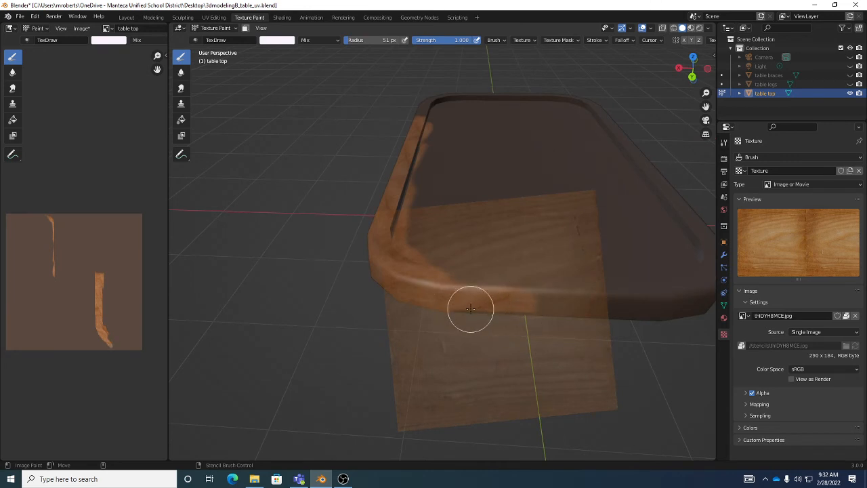
{"action": "middle_click_drag", "start_coordinate": [468, 316], "coordinate": [446, 311]}
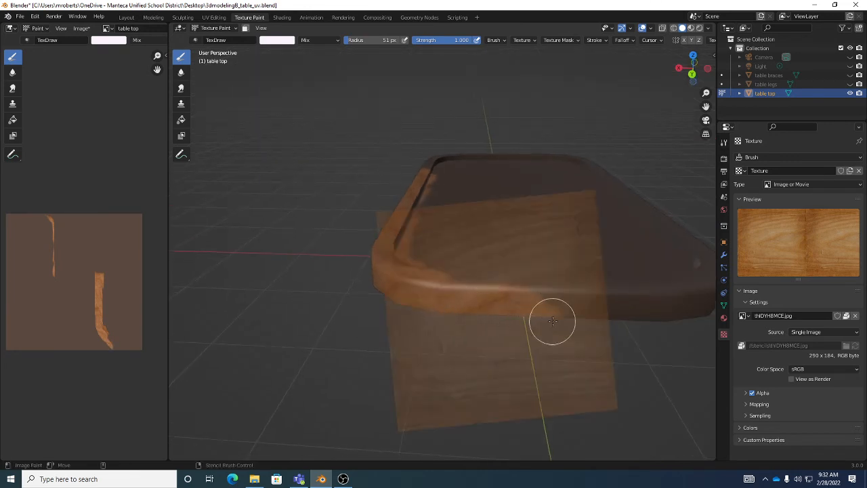
{"action": "middle_click_drag", "start_coordinate": [530, 303], "coordinate": [443, 293]}
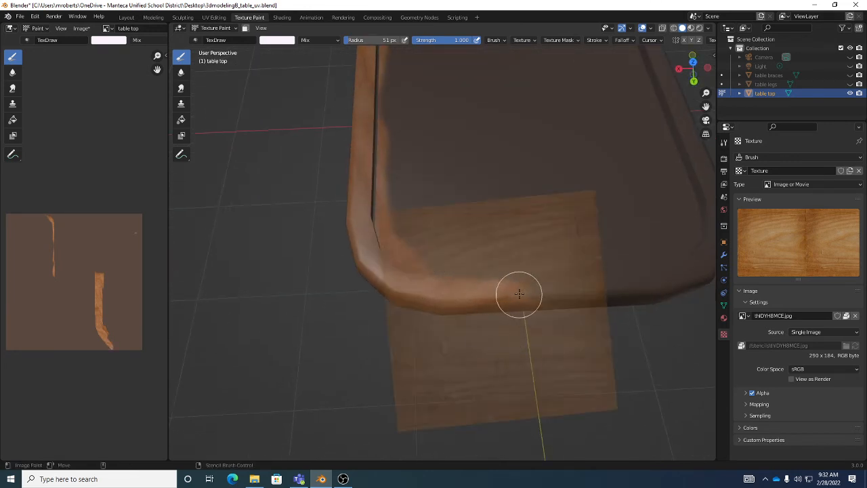
{"action": "middle_click_drag", "start_coordinate": [523, 289], "coordinate": [537, 264]}
Reposition the stencil over the rest of the short end, rotate it almost level, and paint the rim toward the second corner.
{"action": "right_click_drag", "start_coordinate": [537, 264], "coordinate": [545, 275]}
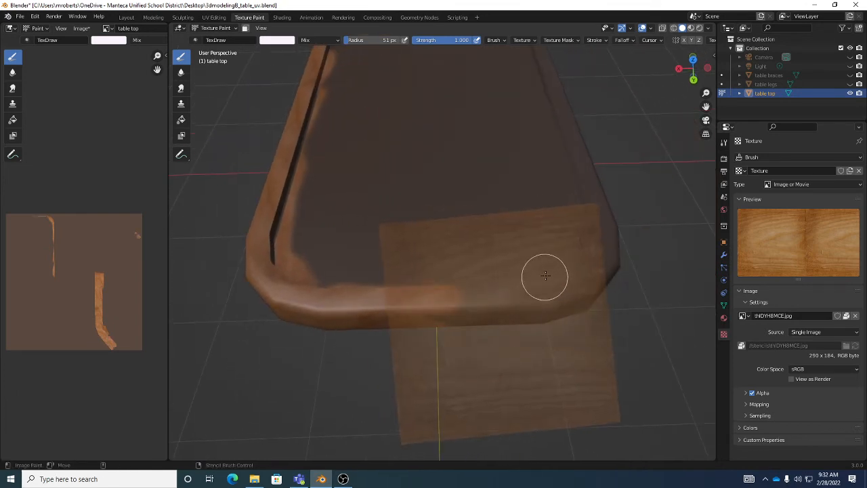
{"action": "right_click_drag", "start_coordinate": [579, 234], "coordinate": [583, 244], "text": "ctrl"}
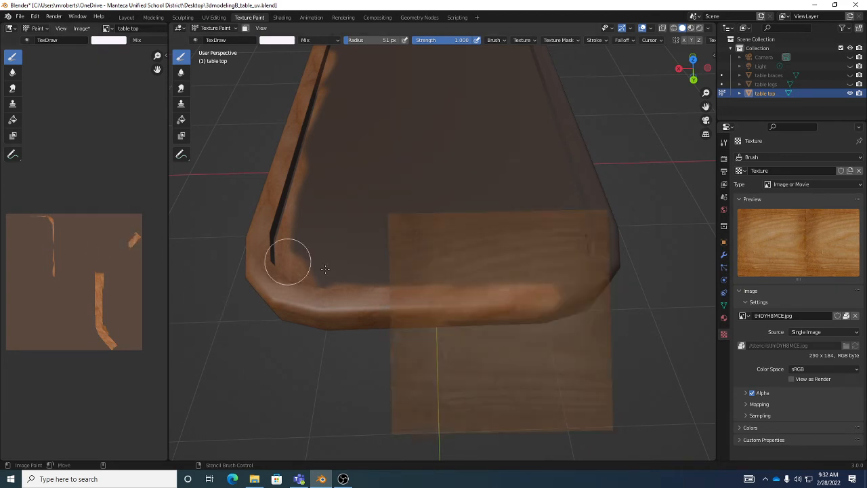
{"action": "scroll", "coordinate": [531, 325], "scroll_direction": "down", "scroll_amount": 5}
{"action": "scroll", "coordinate": [516, 320], "scroll_direction": "up", "scroll_amount": 3}
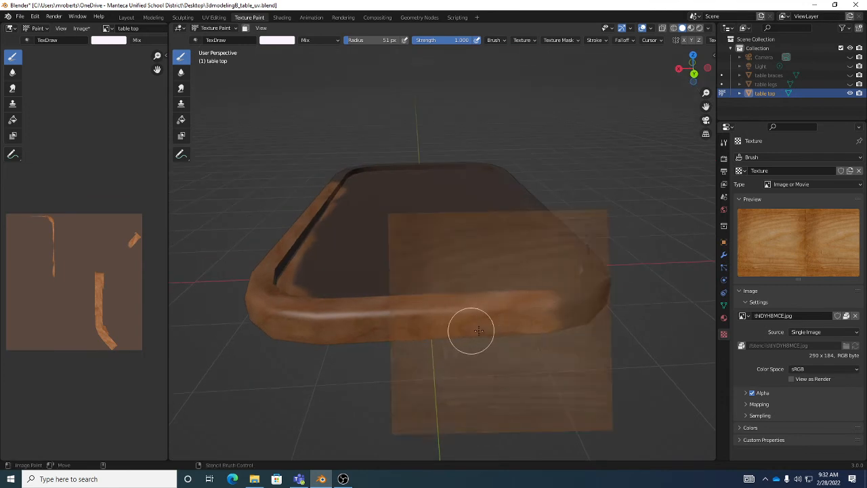
Paint wood grain around the second corner and onto the start of the opposite long edge.
{"action": "middle_click_drag", "start_coordinate": [557, 317], "coordinate": [459, 318]}
{"action": "middle_click_drag", "start_coordinate": [517, 328], "coordinate": [552, 340]}
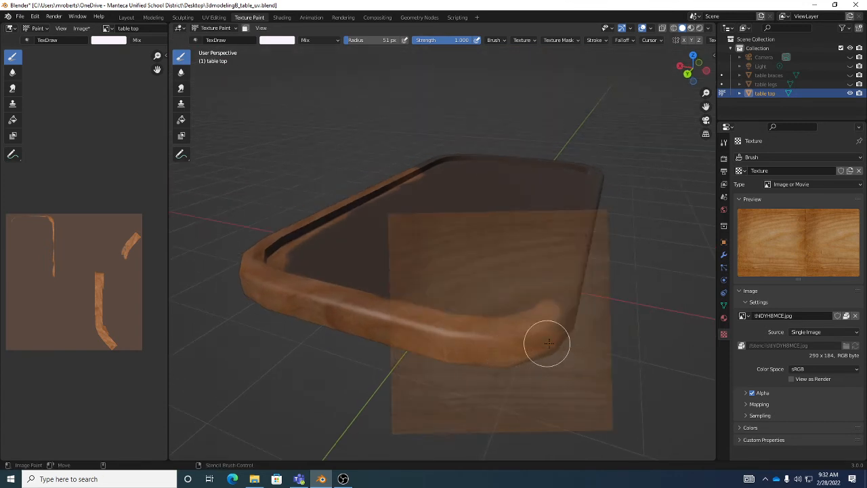
{"action": "middle_click_drag", "start_coordinate": [536, 358], "coordinate": [558, 357]}
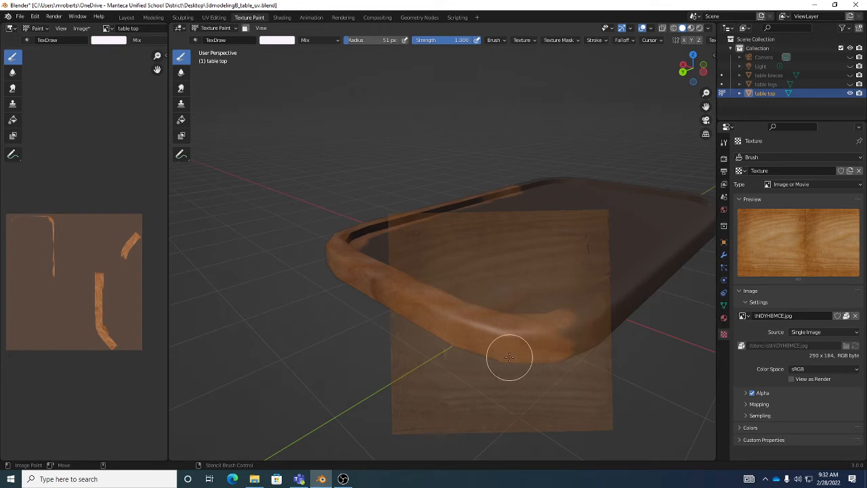
{"action": "mouse_move", "coordinate": [459, 348]}
{"action": "middle_mouse_down"}
{"action": "mouse_move", "coordinate": [497, 360]}
{"action": "mouse_move", "coordinate": [481, 359]}
{"action": "mouse_move", "coordinate": [453, 335]}
{"action": "mouse_move", "coordinate": [414, 341]}
{"action": "mouse_move", "coordinate": [450, 366]}
{"action": "mouse_move", "coordinate": [473, 363]}
{"action": "middle_mouse_up"}
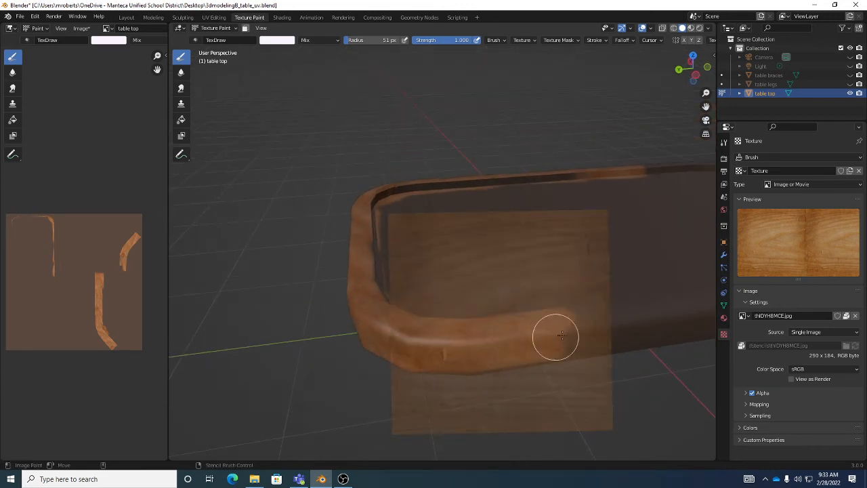
{"action": "middle_click_drag", "start_coordinate": [540, 359], "coordinate": [562, 361]}
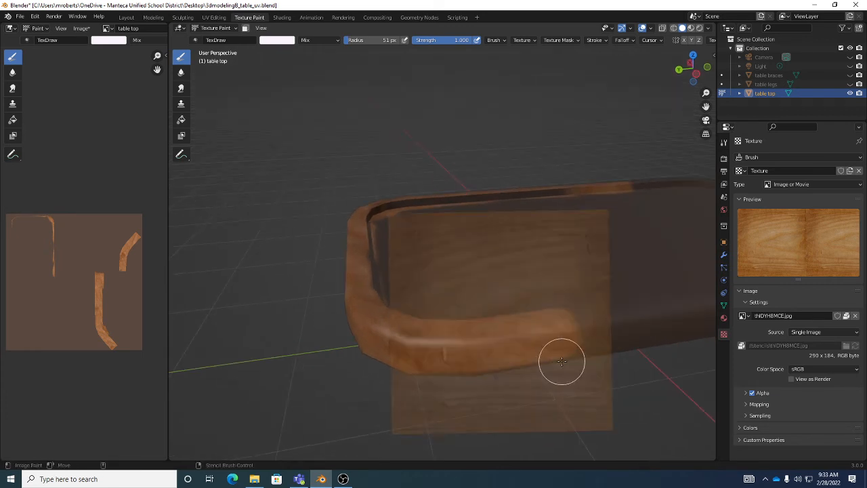
Extend the wood grain along the second long edge's rim and side, and shift the stencil back over where the paint ends.
{"action": "mouse_move", "coordinate": [425, 373]}
{"action": "middle_mouse_down"}
{"action": "mouse_move", "coordinate": [474, 361]}
{"action": "mouse_move", "coordinate": [463, 357]}
{"action": "mouse_move", "coordinate": [444, 312]}
{"action": "middle_mouse_up"}
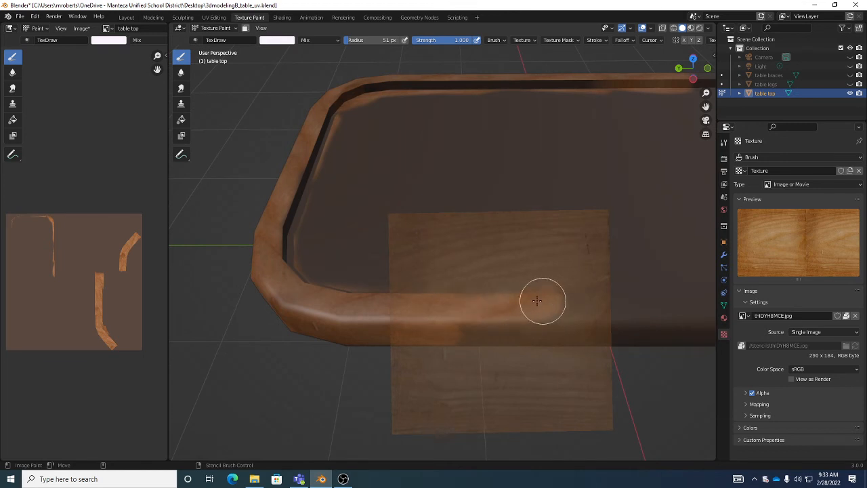
{"action": "left_click_drag", "start_coordinate": [536, 301], "coordinate": [606, 309]}
{"action": "mouse_move", "coordinate": [501, 340]}
{"action": "middle_mouse_down"}
{"action": "mouse_move", "coordinate": [540, 346]}
{"action": "mouse_move", "coordinate": [474, 331]}
{"action": "middle_mouse_up"}
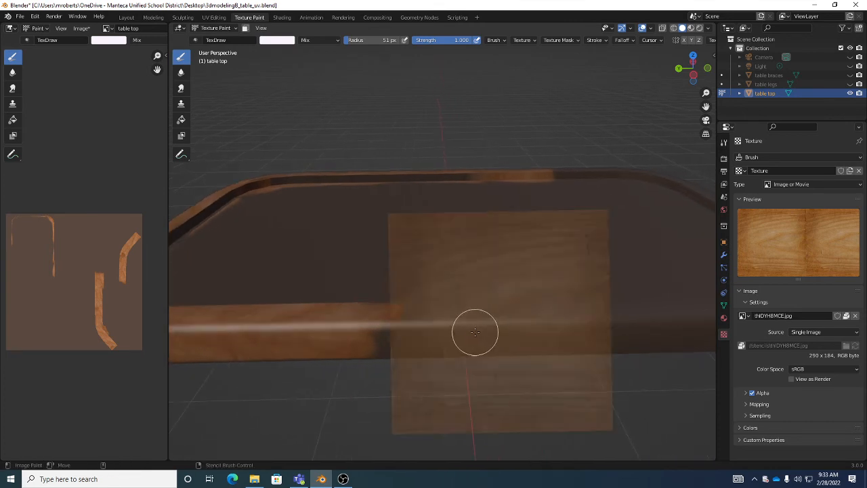
{"action": "right_click_drag", "start_coordinate": [519, 322], "coordinate": [461, 337]}
{"action": "middle_click_drag", "start_coordinate": [460, 337], "coordinate": [374, 315]}
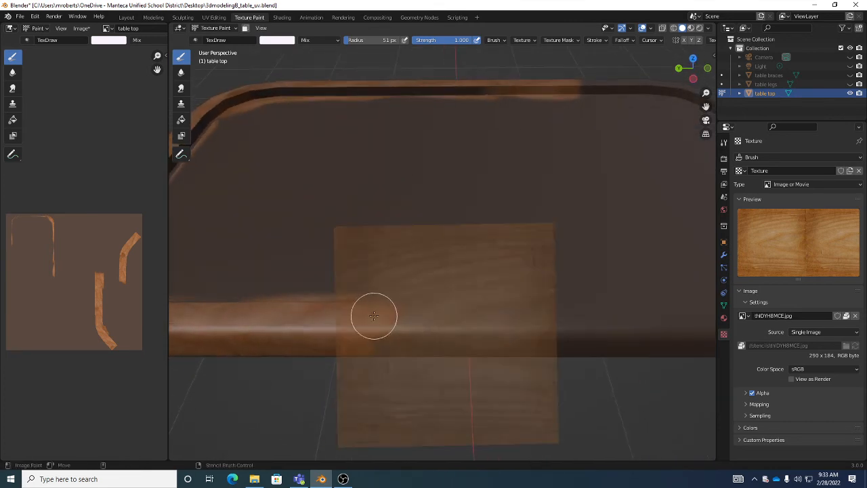
Paint wood grain over the side and rim in the middle of the second long edge, and nudge the stencil slightly lower.
{"action": "mouse_move", "coordinate": [479, 347]}
{"action": "middle_mouse_down"}
{"action": "mouse_move", "coordinate": [487, 348]}
{"action": "mouse_move", "coordinate": [466, 360]}
{"action": "mouse_move", "coordinate": [491, 361]}
{"action": "middle_mouse_up"}
{"action": "mouse_move", "coordinate": [365, 365]}
{"action": "middle_mouse_down"}
{"action": "mouse_move", "coordinate": [418, 387]}
{"action": "mouse_move", "coordinate": [485, 357]}
{"action": "mouse_move", "coordinate": [404, 321]}
{"action": "middle_mouse_up"}
{"action": "mouse_move", "coordinate": [432, 310]}
{"action": "left_mouse_down"}
{"action": "mouse_move", "coordinate": [382, 314]}
{"action": "mouse_move", "coordinate": [494, 341]}
{"action": "mouse_move", "coordinate": [405, 325]}
{"action": "mouse_move", "coordinate": [396, 342]}
{"action": "left_mouse_up"}
{"action": "middle_click_drag", "start_coordinate": [396, 342], "coordinate": [401, 358]}
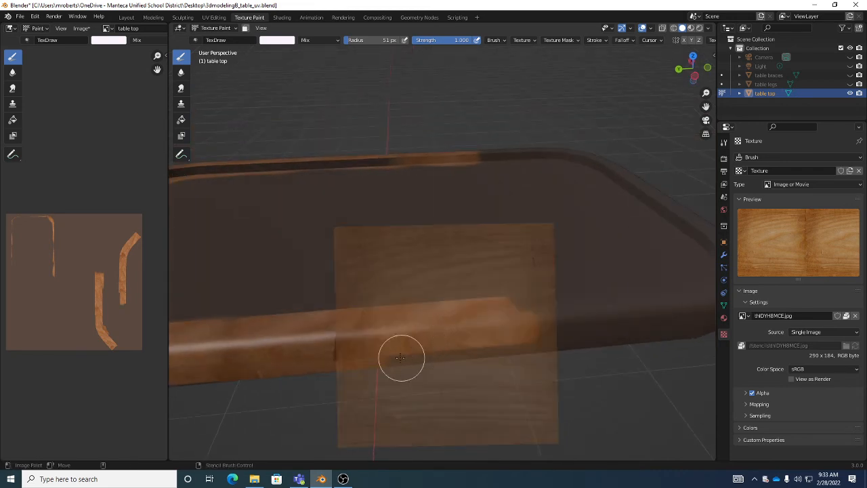
{"action": "middle_click_drag", "start_coordinate": [495, 352], "coordinate": [507, 343]}
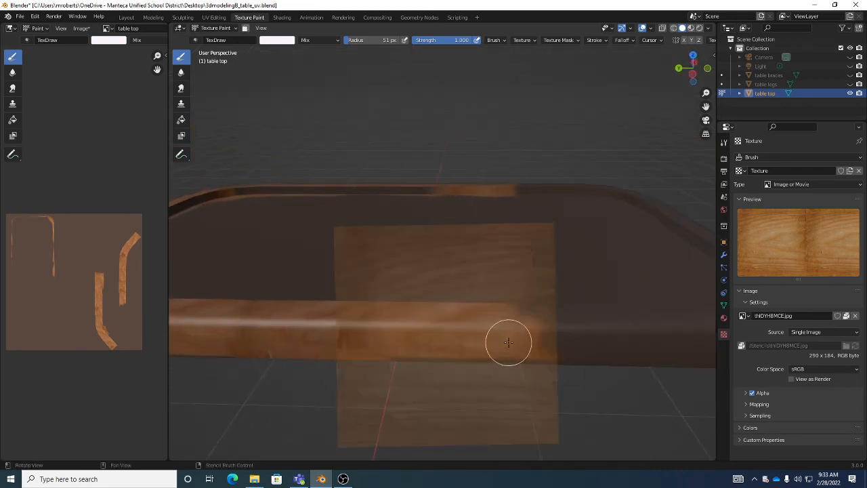
{"action": "mouse_move", "coordinate": [497, 333]}
{"action": "right_mouse_down"}
{"action": "mouse_move", "coordinate": [449, 341]}
{"action": "mouse_move", "coordinate": [499, 340]}
{"action": "right_mouse_up"}
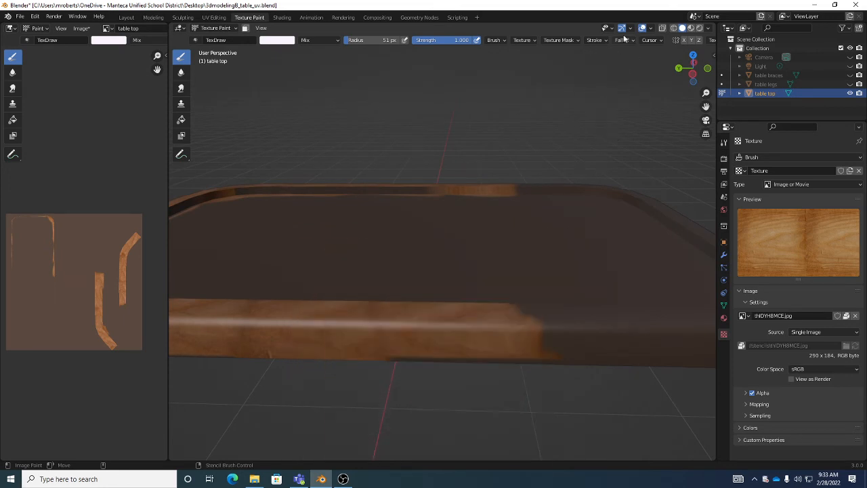
Set the Draw brush's falloff curve to Smoother.
{"action": "left_click", "coordinate": [620, 41]}
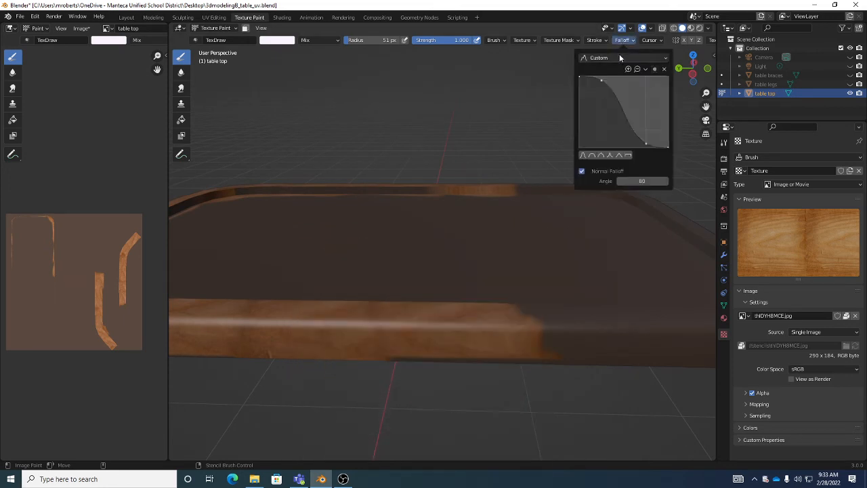
{"action": "left_click", "coordinate": [619, 54]}
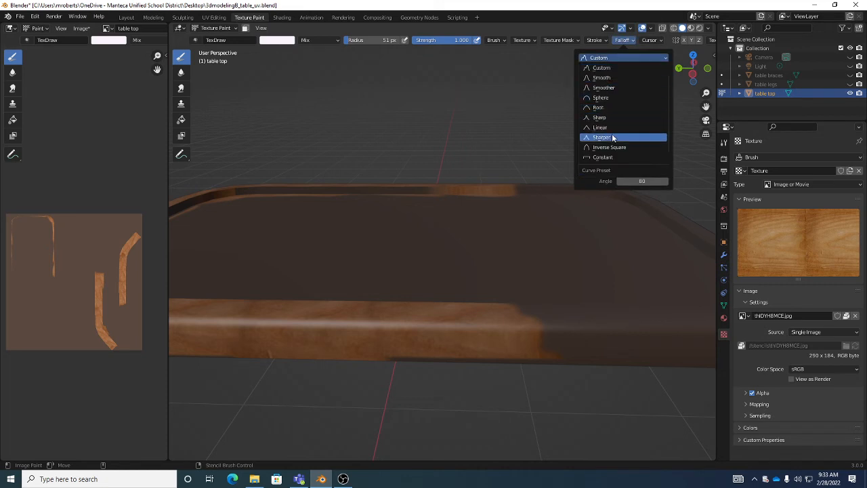
{"action": "left_click", "coordinate": [615, 88]}
Paint wood grain along the second long edge's remaining side and rim toward its unpainted corner.
{"action": "mouse_move", "coordinate": [515, 355]}
{"action": "left_mouse_down"}
{"action": "mouse_move", "coordinate": [472, 364]}
{"action": "mouse_move", "coordinate": [390, 356]}
{"action": "mouse_move", "coordinate": [472, 364]}
{"action": "left_mouse_up"}
{"action": "mouse_move", "coordinate": [499, 341]}
{"action": "middle_mouse_down", "text": "shift"}
{"action": "mouse_move", "coordinate": [457, 339]}
{"action": "mouse_move", "coordinate": [466, 359]}
{"action": "middle_mouse_up", "text": "shift"}
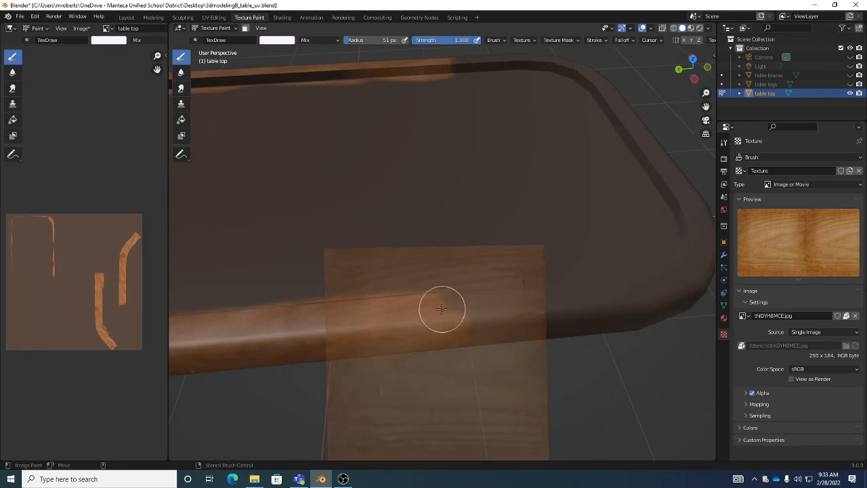
{"action": "middle_click_drag", "start_coordinate": [441, 310], "coordinate": [496, 298]}
{"action": "mouse_move", "coordinate": [497, 298]}
{"action": "left_mouse_down"}
{"action": "mouse_move", "coordinate": [373, 313]}
{"action": "mouse_move", "coordinate": [373, 334]}
{"action": "mouse_move", "coordinate": [501, 330]}
{"action": "left_mouse_up"}
{"action": "middle_click_drag", "start_coordinate": [500, 329], "coordinate": [422, 345]}
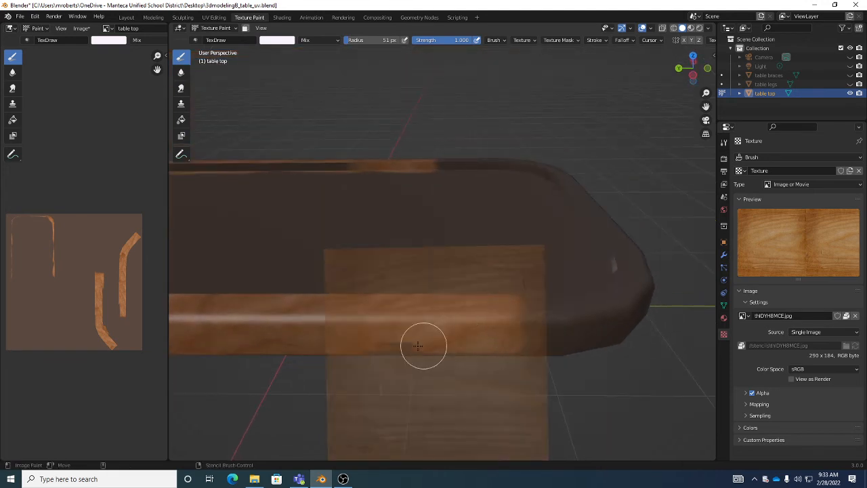
{"action": "middle_click_drag", "start_coordinate": [503, 350], "coordinate": [420, 305]}
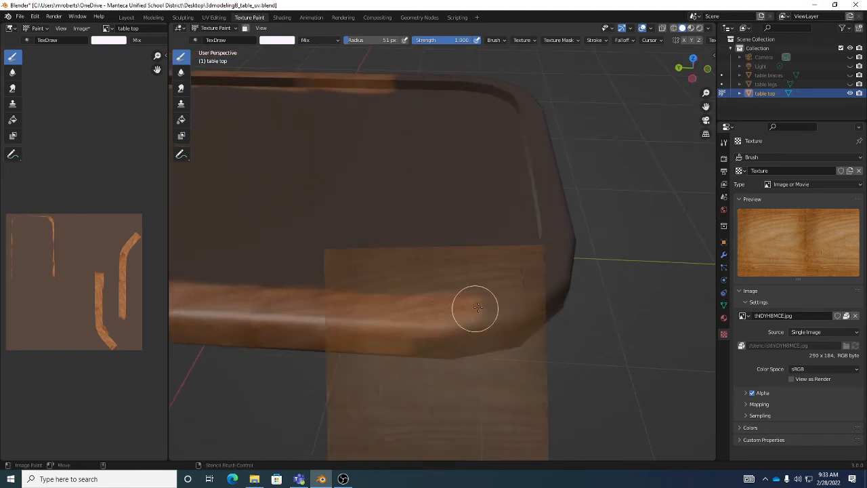
{"action": "middle_click_drag", "start_coordinate": [406, 354], "coordinate": [533, 329]}
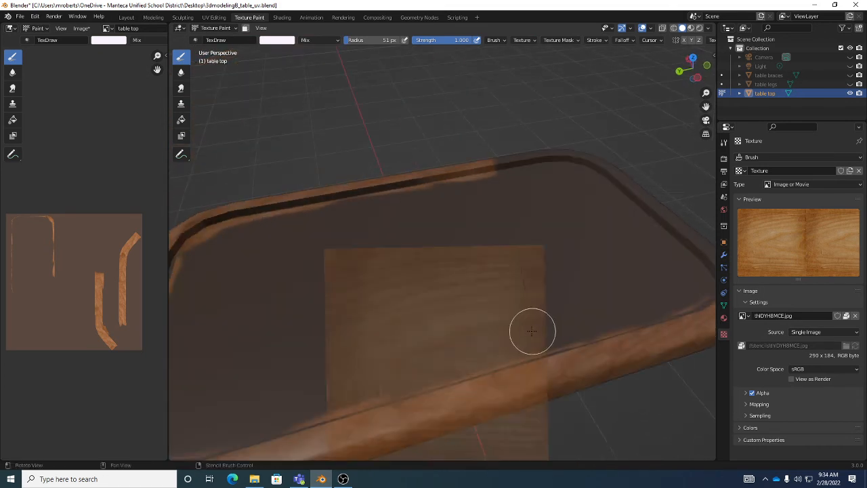
{"action": "middle_click_drag", "start_coordinate": [462, 302], "coordinate": [505, 319]}
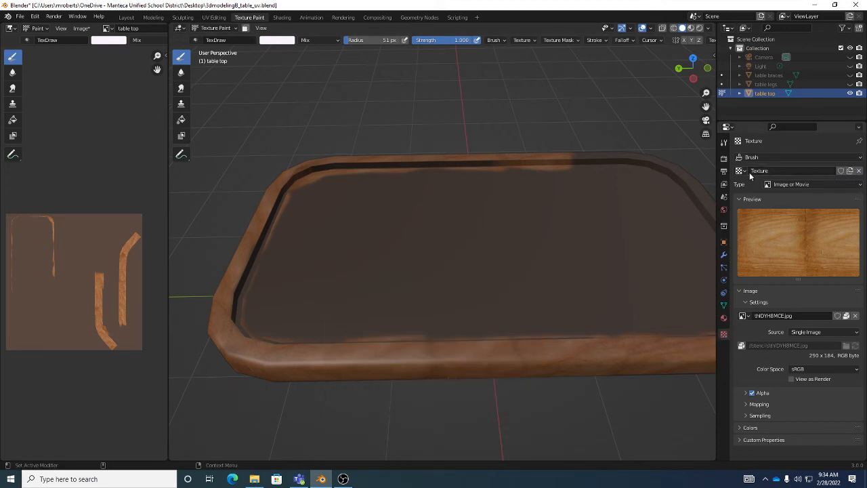
Duplicate the brush's wood texture and keep the copy as the active brush texture.
{"action": "left_click", "coordinate": [852, 171]}
{"action": "left_click", "coordinate": [739, 170]}
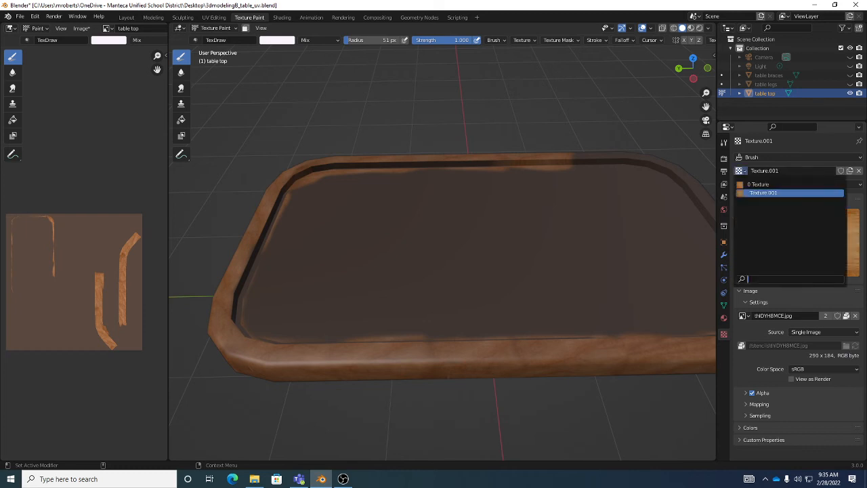
{"action": "left_click", "coordinate": [775, 195]}
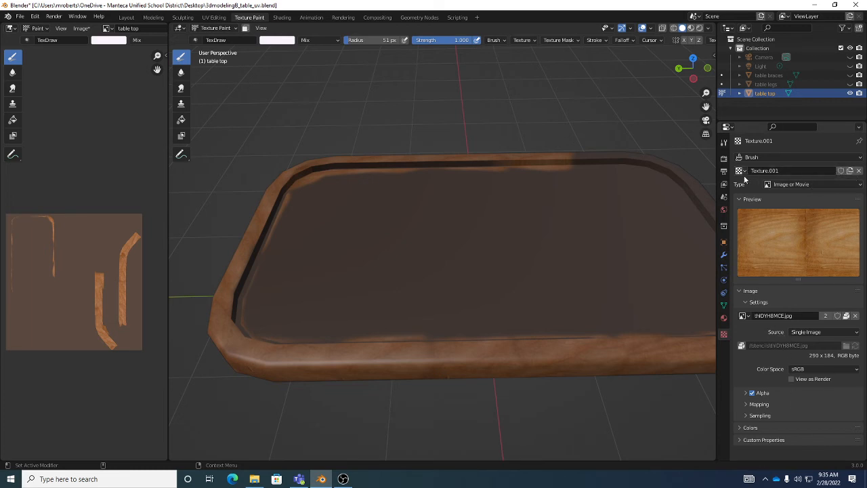
{"action": "left_click", "coordinate": [841, 185]}
{"action": "left_click", "coordinate": [842, 188]}
{"action": "left_click", "coordinate": [756, 290]}
{"action": "left_click", "coordinate": [756, 290]}
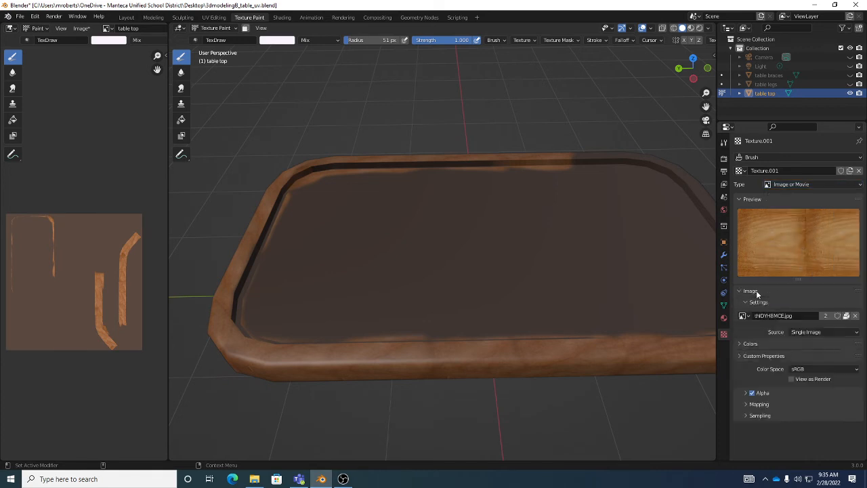
{"action": "left_click", "coordinate": [743, 315]}
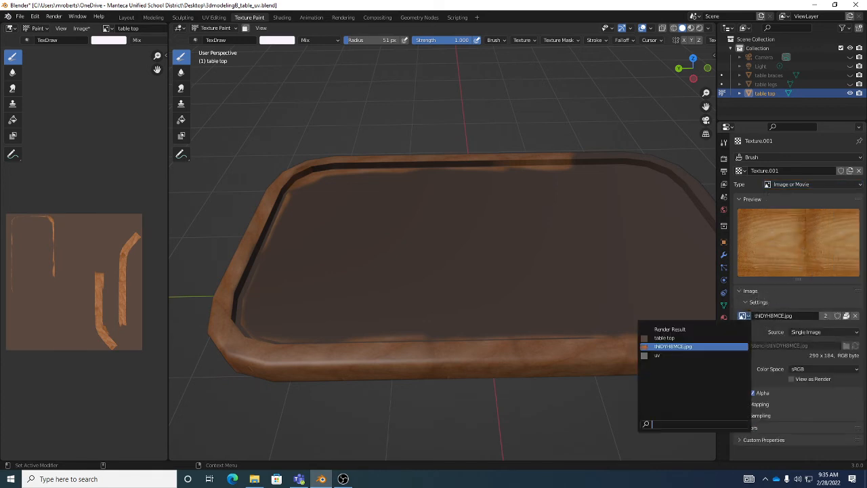
{"action": "left_click", "coordinate": [747, 316]}
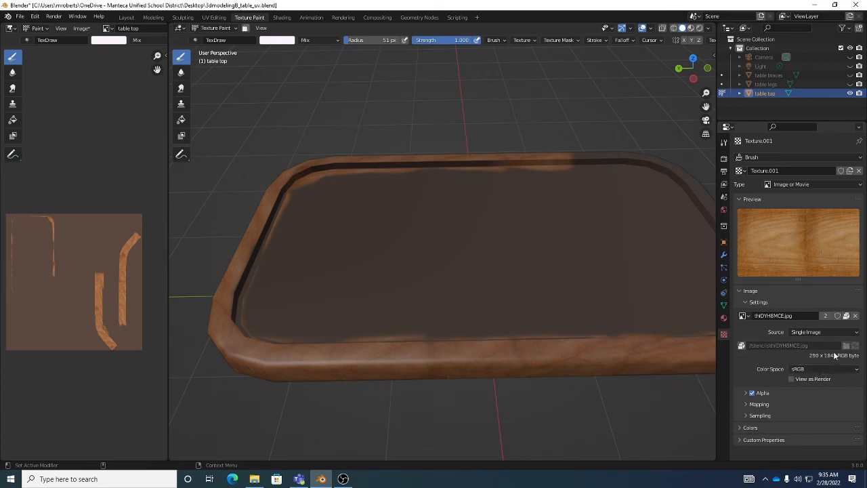
{"action": "left_click", "coordinate": [765, 404]}
{"action": "left_click", "coordinate": [779, 405]}
Unlink the duplicated wood texture from the brush and browse the list of existing textures.
{"action": "left_click", "coordinate": [529, 40]}
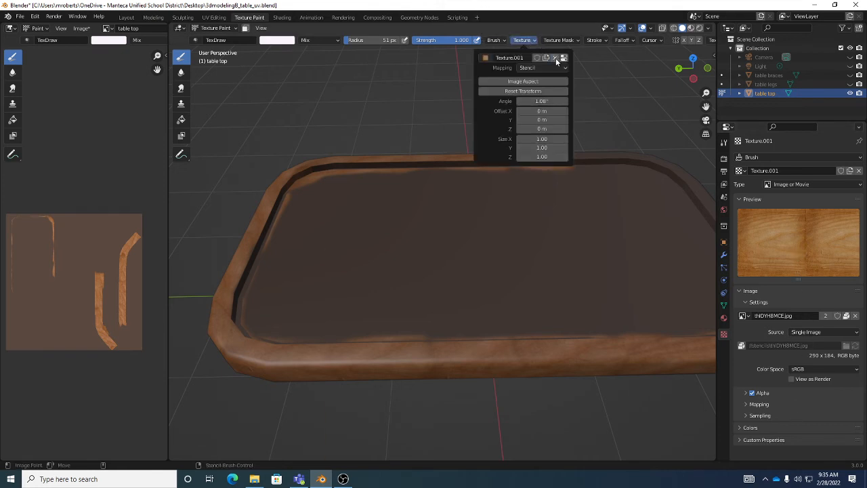
{"action": "left_click", "coordinate": [556, 57]}
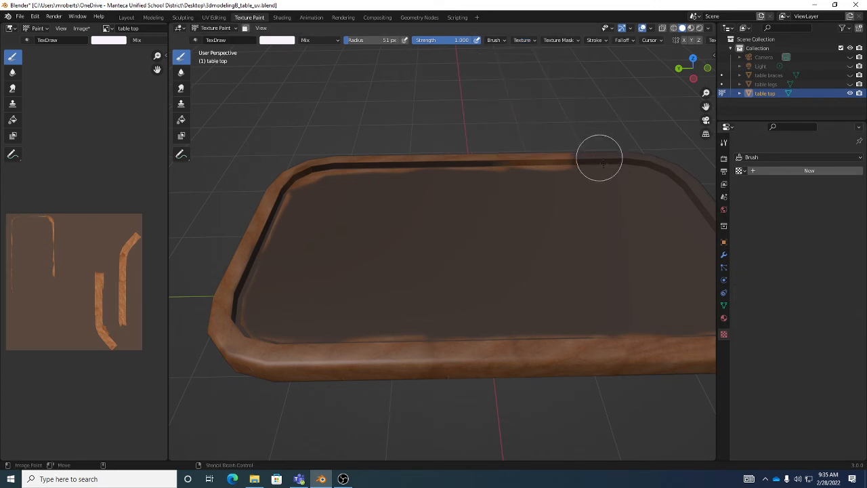
{"action": "left_click", "coordinate": [532, 39]}
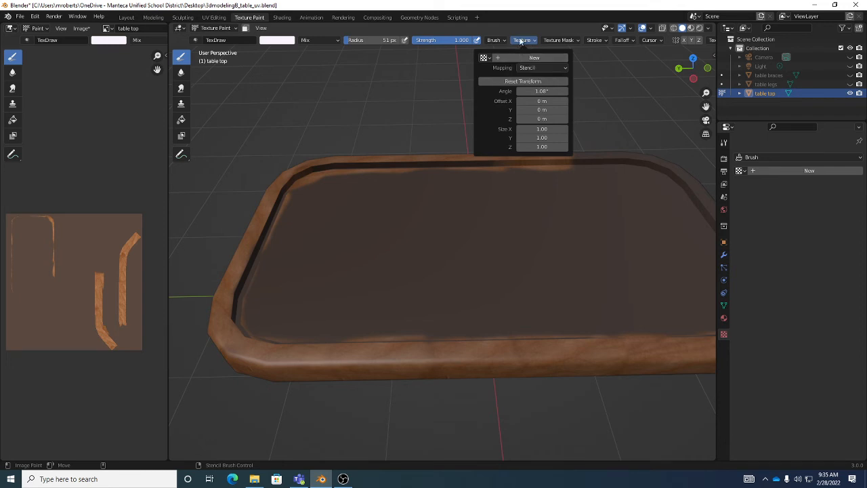
{"action": "left_click", "coordinate": [485, 58]}
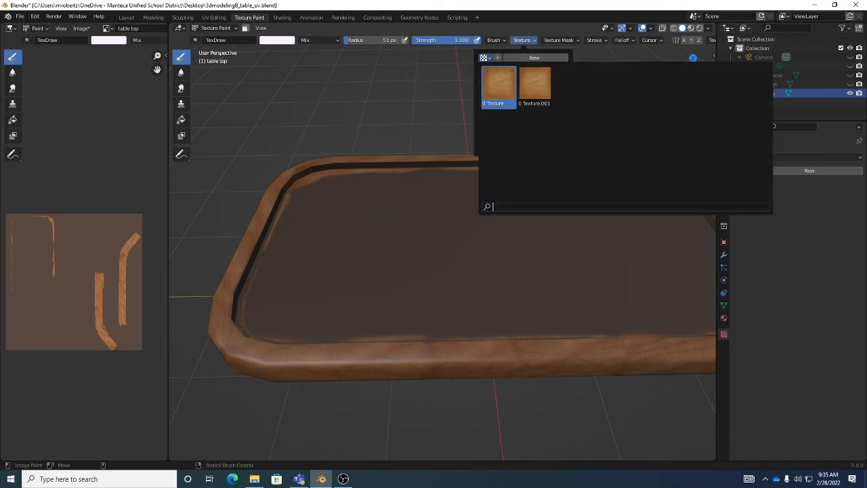
{"action": "left_click", "coordinate": [524, 38]}
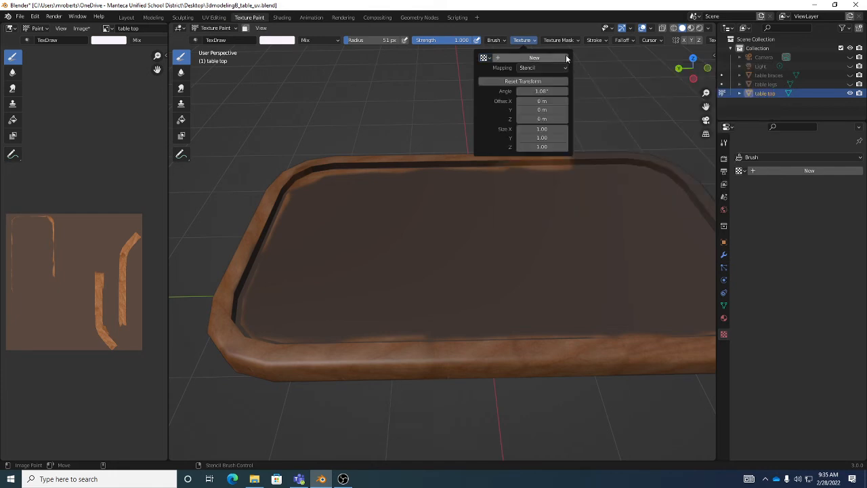
{"action": "left_click", "coordinate": [485, 58]}
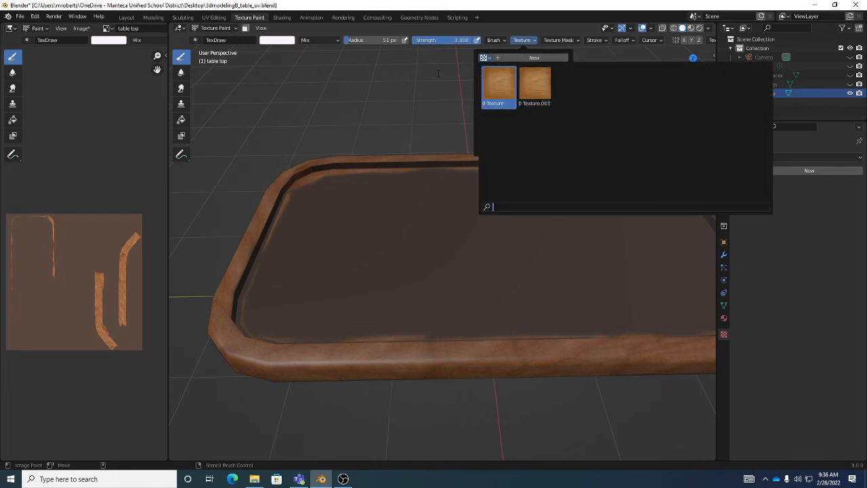
Create a new brush texture and load leather.png into it from the stencils folder on the Desktop.
{"action": "left_click", "coordinate": [740, 170]}
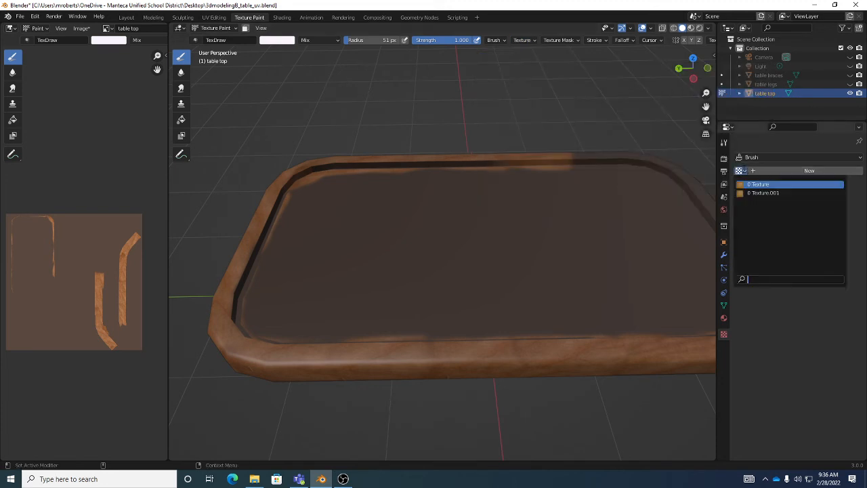
{"action": "left_click", "coordinate": [806, 170]}
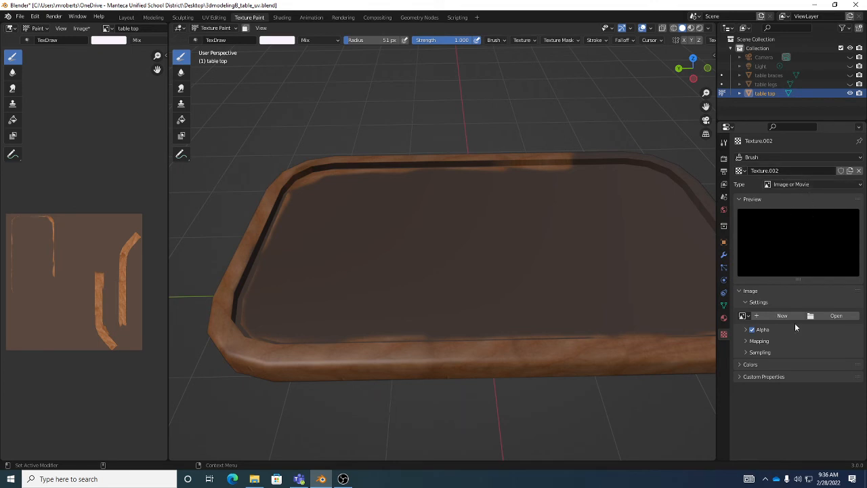
{"action": "left_click", "coordinate": [835, 316]}
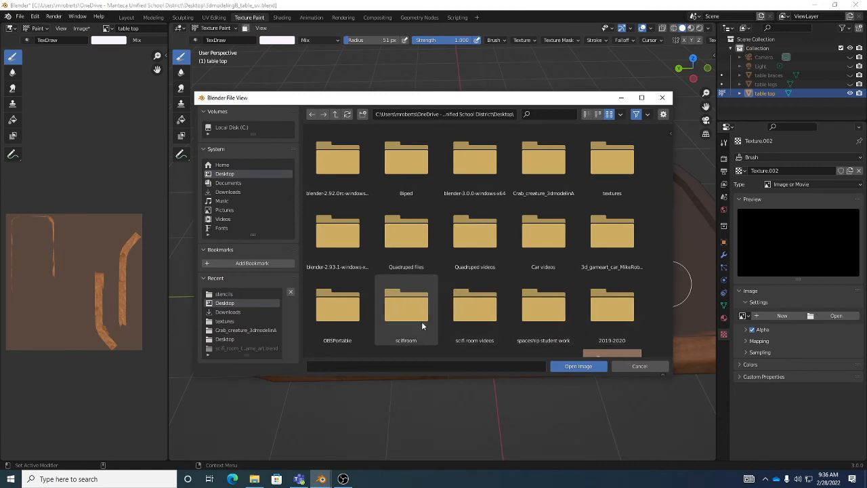
{"action": "scroll", "coordinate": [435, 318], "scroll_direction": "down", "scroll_amount": 3}
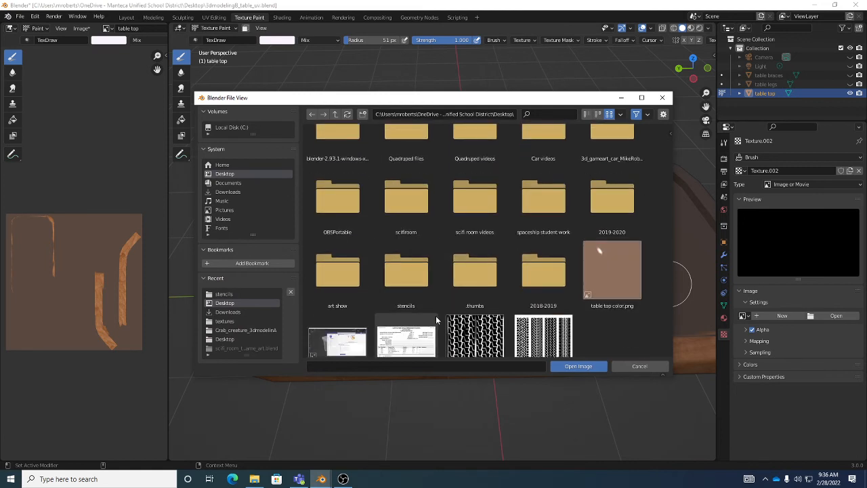
{"action": "double_click", "coordinate": [401, 269]}
{"action": "scroll", "coordinate": [482, 288], "scroll_direction": "down", "scroll_amount": 10}
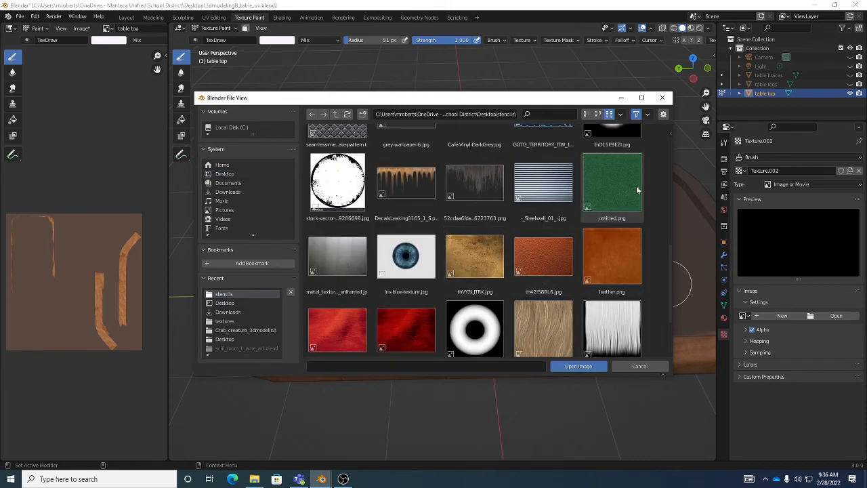
{"action": "left_click", "coordinate": [612, 255]}
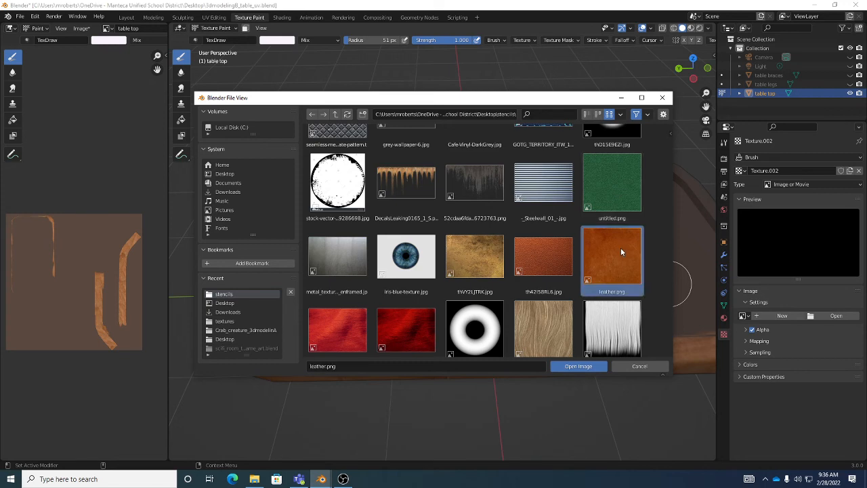
{"action": "left_click", "coordinate": [590, 367]}
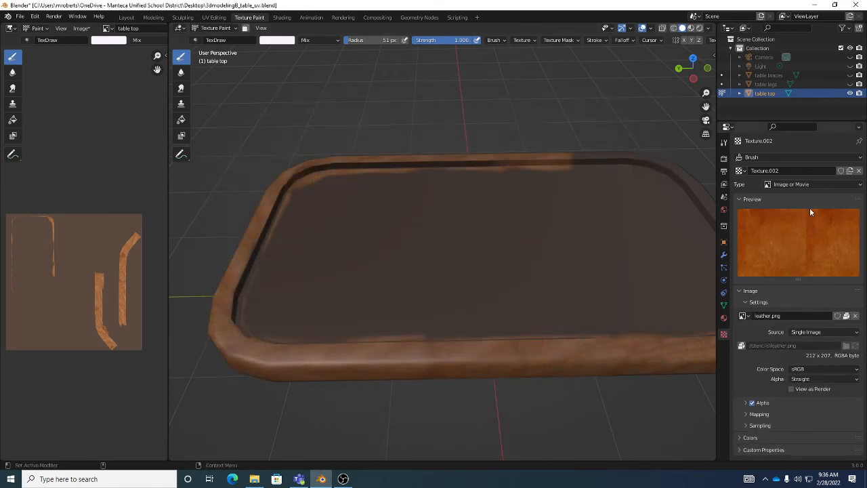
Switch the brush to the wood texture Texture.001, clear it, and assign the leather texture Texture.002 again.
{"action": "left_click", "coordinate": [527, 41]}
{"action": "left_click", "coordinate": [486, 57]}
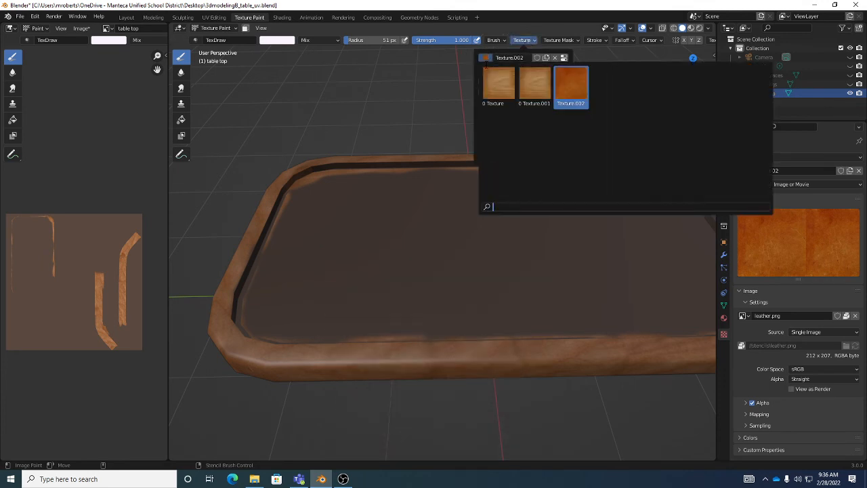
{"action": "left_click", "coordinate": [529, 84]}
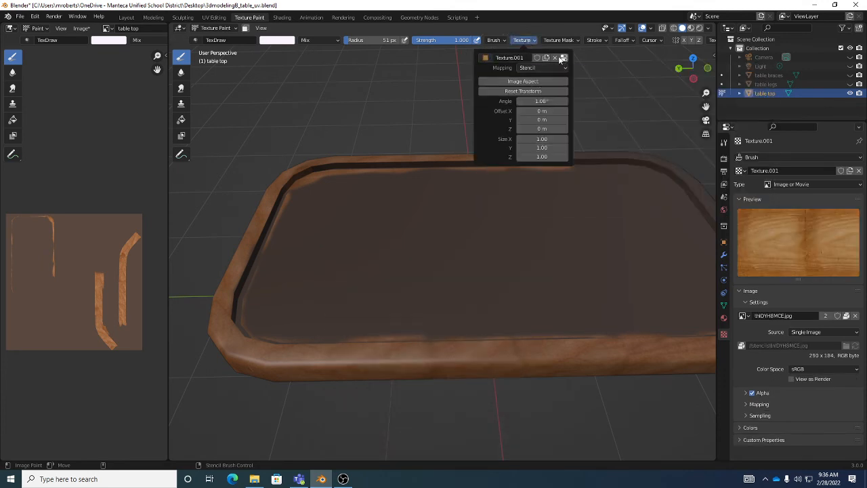
{"action": "left_click", "coordinate": [859, 171]}
{"action": "left_click", "coordinate": [741, 171]}
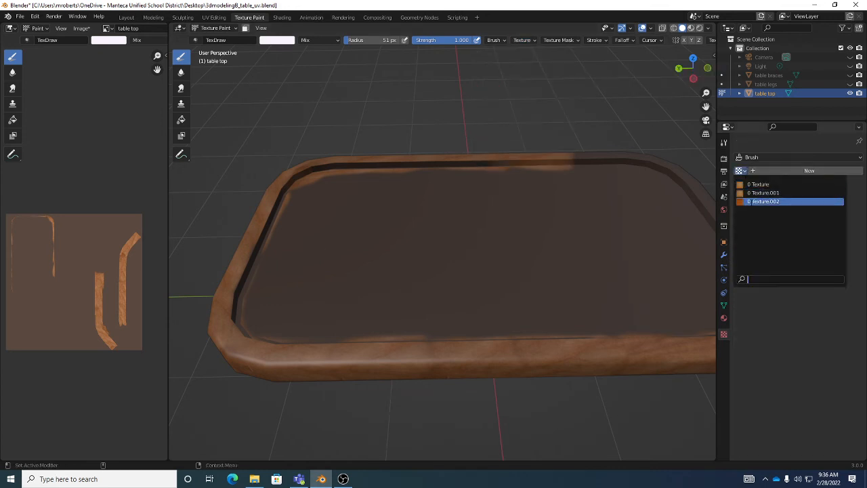
{"action": "left_click", "coordinate": [752, 201]}
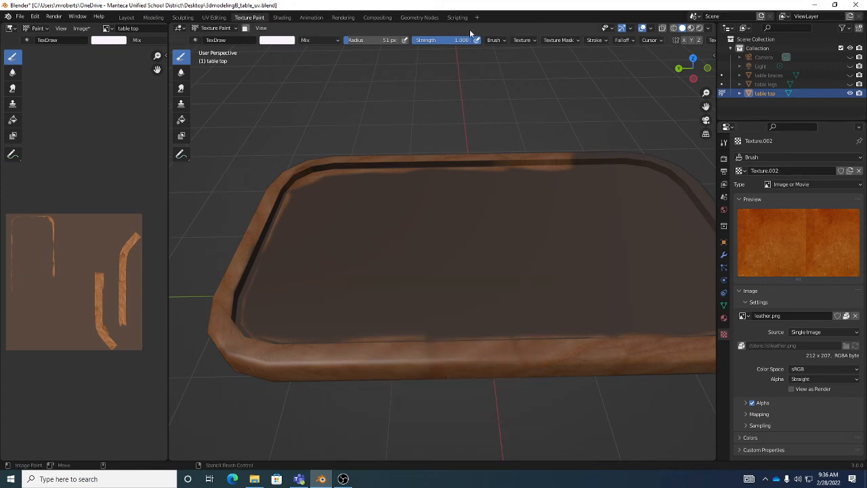
Browse the brush's available textures and reselect the leather texture Texture.002.
{"action": "left_click", "coordinate": [522, 40]}
{"action": "left_click", "coordinate": [485, 58]}
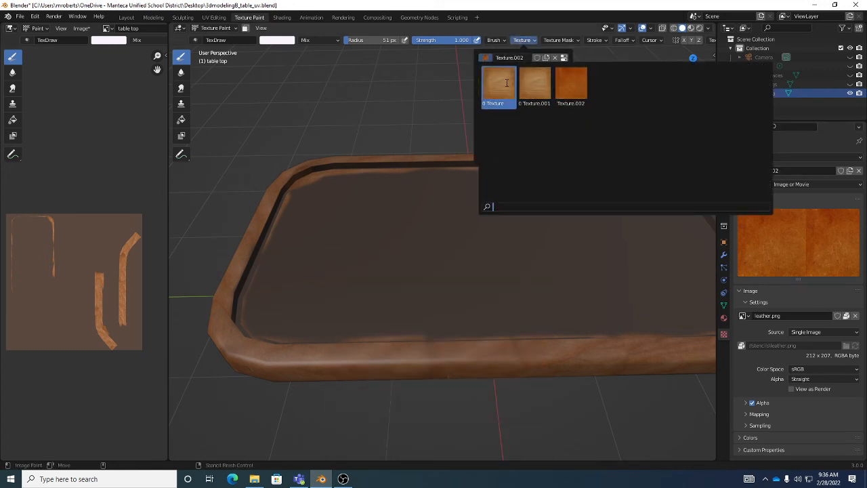
{"action": "left_click", "coordinate": [523, 41]}
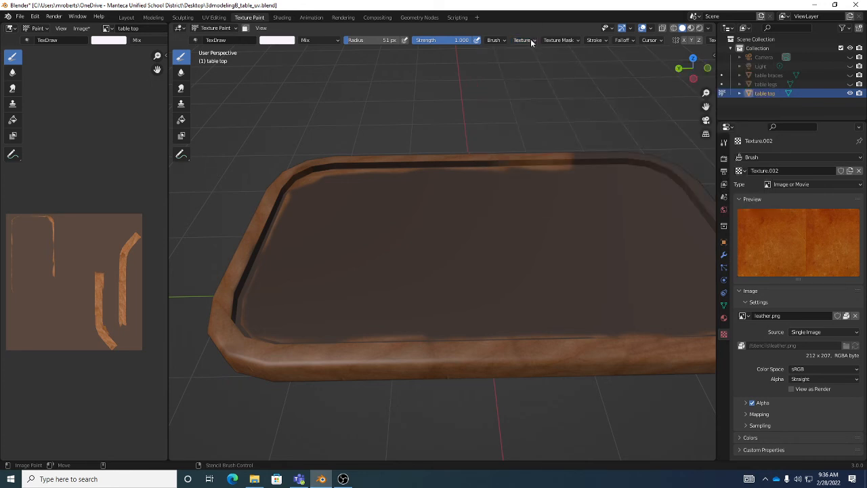
{"action": "left_click", "coordinate": [523, 40]}
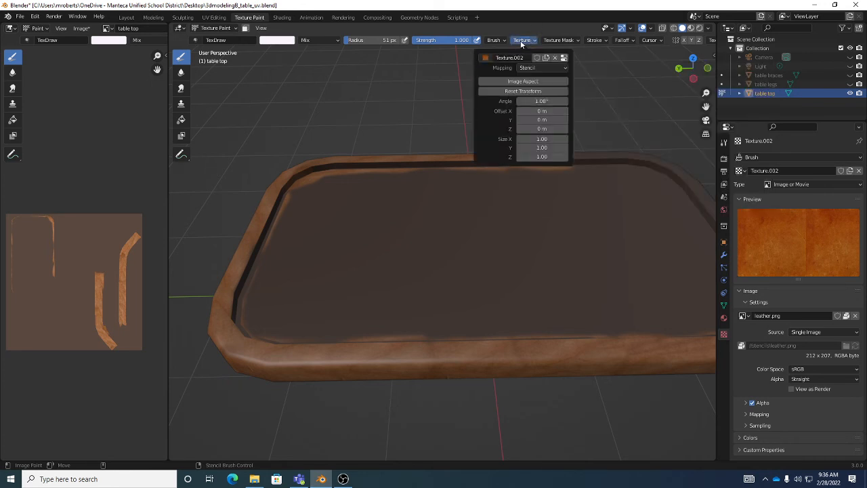
{"action": "left_click", "coordinate": [487, 59]}
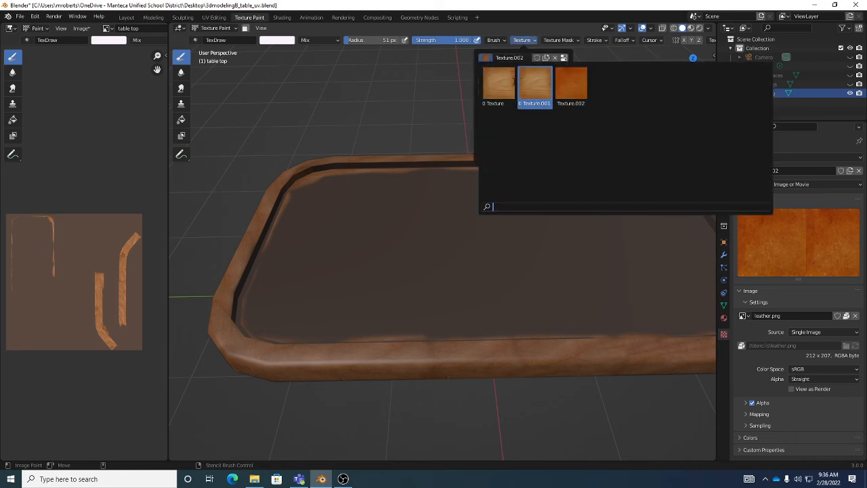
{"action": "left_click", "coordinate": [572, 85]}
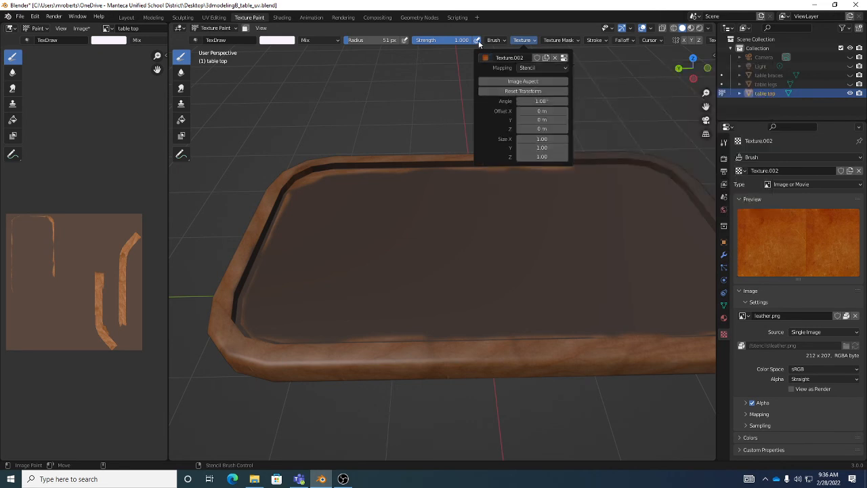
{"action": "left_click", "coordinate": [493, 59]}
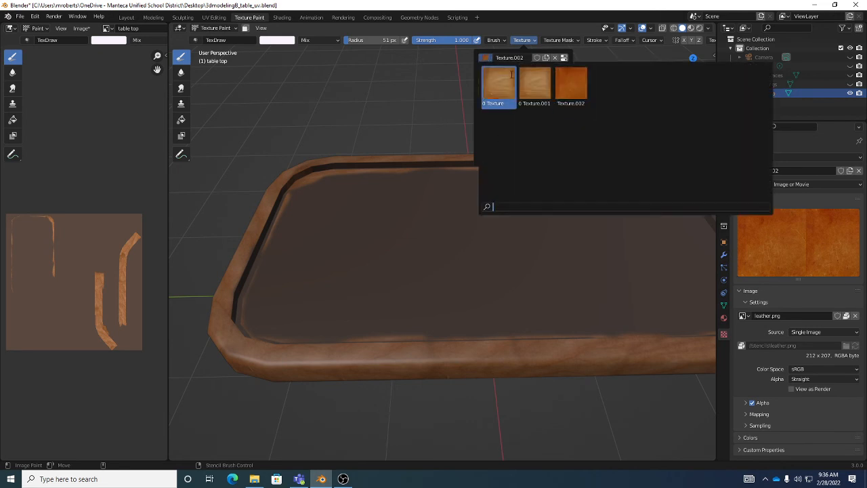
{"action": "left_click", "coordinate": [575, 92]}
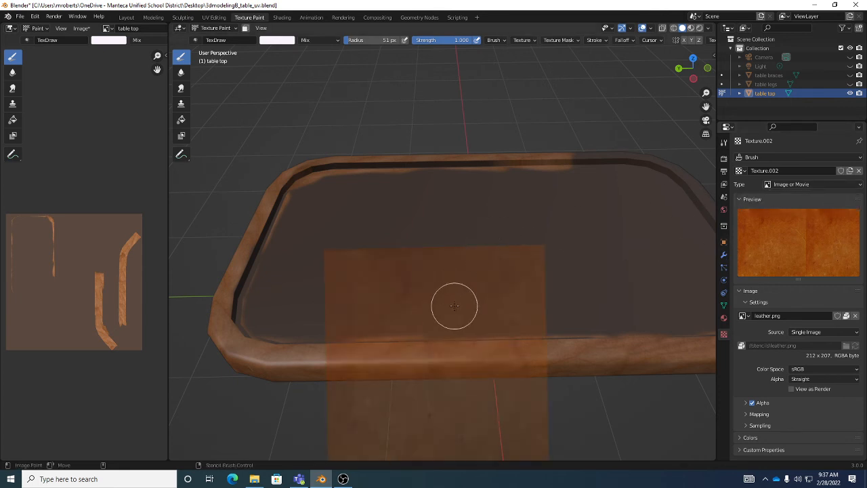
Move the leather stencil up over the middle of the table top's inner surface.
{"action": "right_click_drag", "start_coordinate": [454, 304], "coordinate": [462, 217]}
{"action": "mouse_move", "coordinate": [460, 212]}
{"action": "middle_mouse_down"}
{"action": "mouse_move", "coordinate": [457, 270]}
{"action": "mouse_move", "coordinate": [447, 254]}
{"action": "mouse_move", "coordinate": [449, 245]}
{"action": "mouse_move", "coordinate": [468, 272]}
{"action": "mouse_move", "coordinate": [457, 262]}
{"action": "mouse_move", "coordinate": [466, 259]}
{"action": "middle_mouse_up"}
{"action": "scroll", "coordinate": [468, 272], "scroll_direction": "down", "scroll_amount": 5}
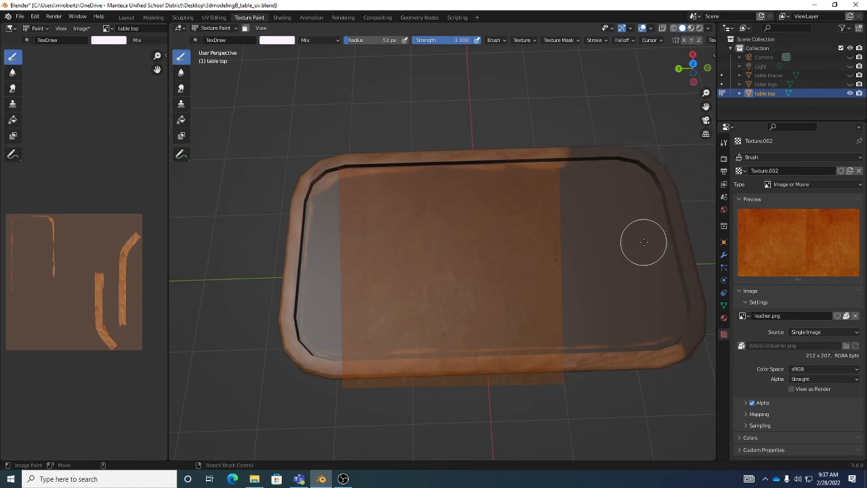
Select the two large inner faces of the table top in Edit Mode and return to Texture Paint mode.
{"action": "key", "text": "Tab"}
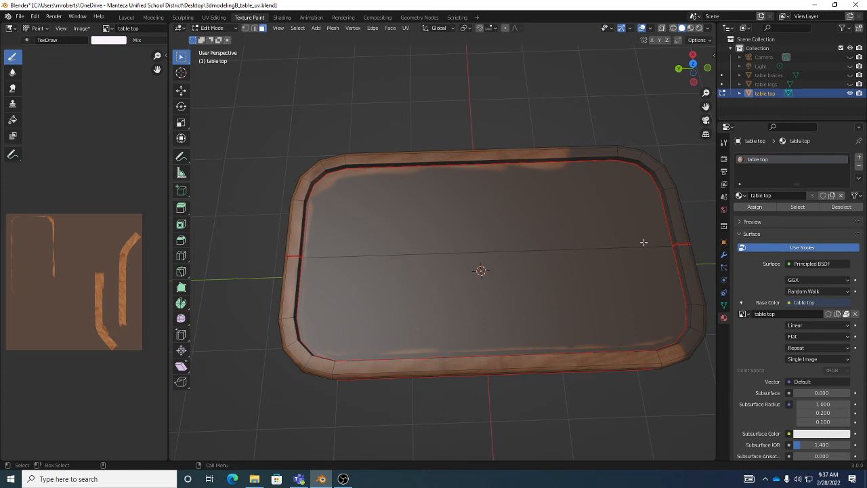
{"action": "left_click", "coordinate": [604, 236]}
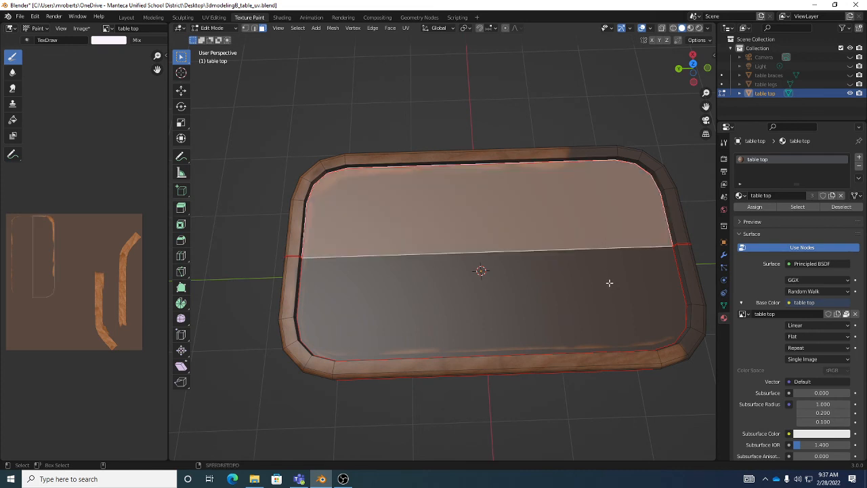
{"action": "left_click", "coordinate": [611, 282], "text": "shift"}
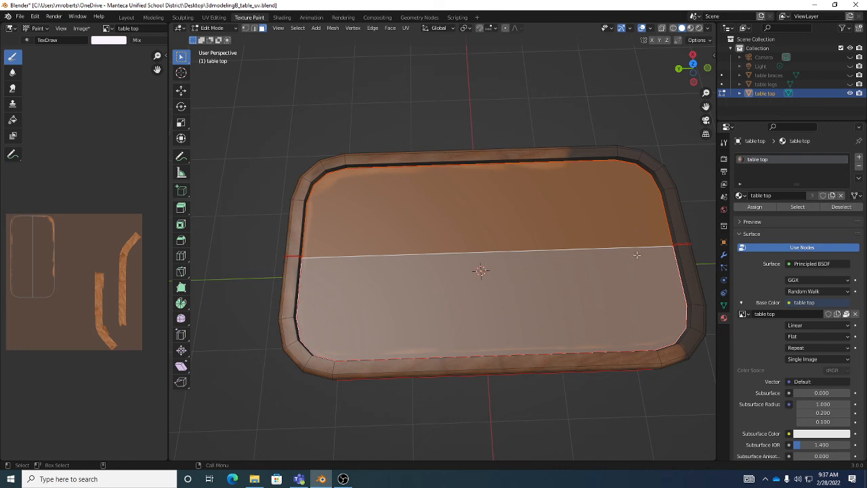
{"action": "key", "text": "Tab"}
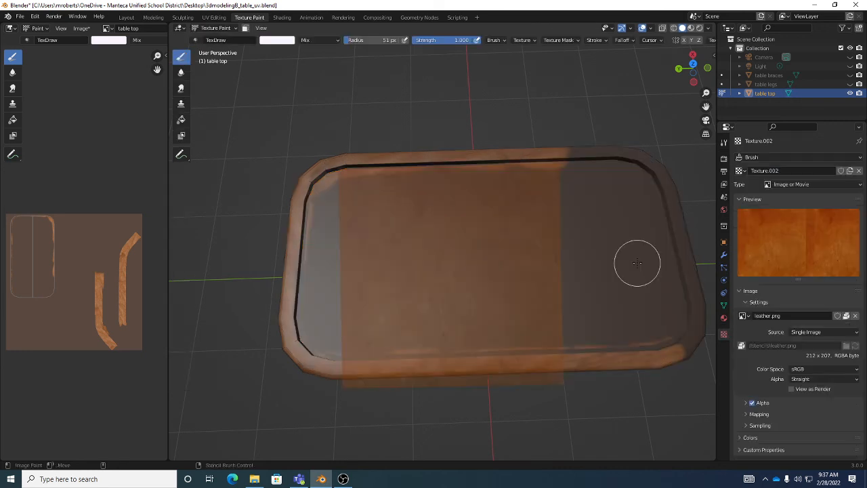
{"action": "left_click", "coordinate": [214, 29]}
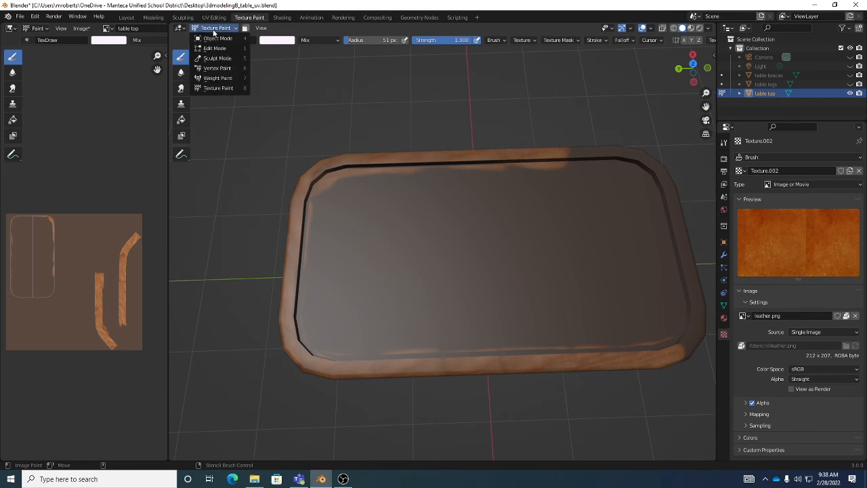
Keep the table top in Texture Paint mode and turn on the paint mask for its selected inner faces.
{"action": "left_click", "coordinate": [222, 30]}
{"action": "left_click", "coordinate": [222, 30]}
{"action": "left_click", "coordinate": [231, 29]}
{"action": "left_click", "coordinate": [231, 30]}
{"action": "left_click", "coordinate": [226, 89]}
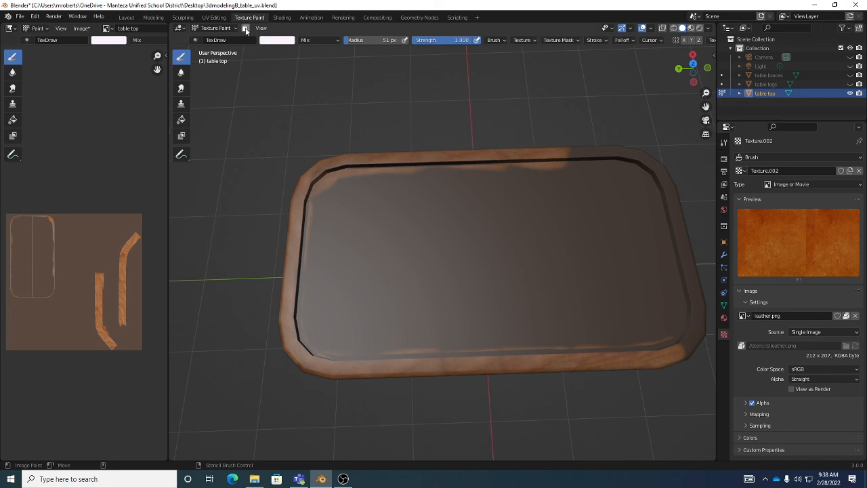
{"action": "left_click", "coordinate": [246, 28]}
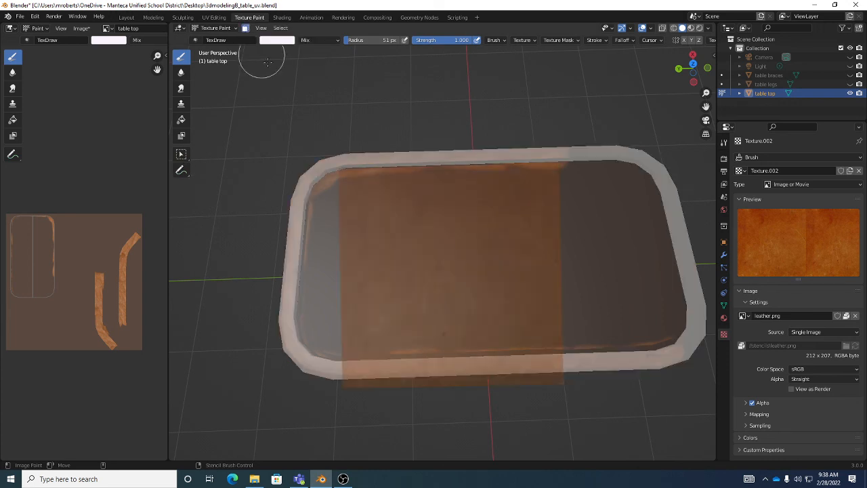
Paint leather over the middle of the table top's inner surface, shift the stencil to the unpainted left end, and paint there.
{"action": "mouse_move", "coordinate": [493, 209]}
{"action": "middle_mouse_down"}
{"action": "mouse_move", "coordinate": [525, 213]}
{"action": "mouse_move", "coordinate": [524, 233]}
{"action": "middle_mouse_up"}
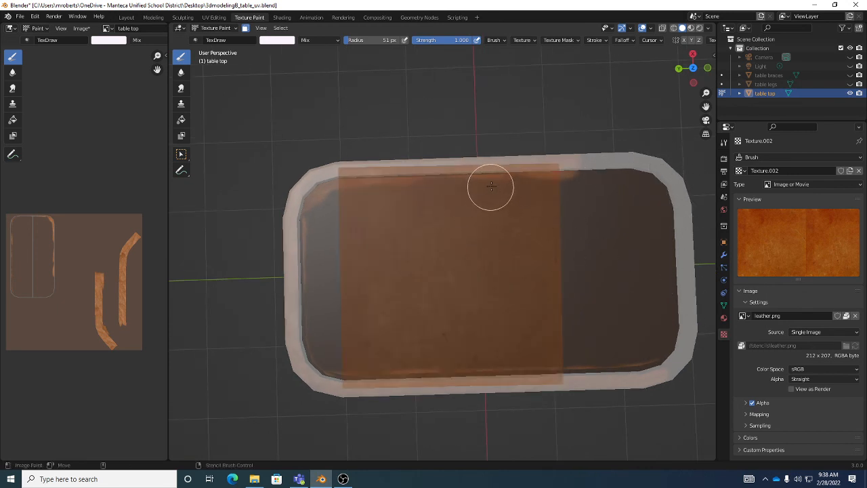
{"action": "mouse_move", "coordinate": [489, 186]}
{"action": "left_mouse_down"}
{"action": "mouse_move", "coordinate": [428, 178]}
{"action": "mouse_move", "coordinate": [364, 190]}
{"action": "mouse_move", "coordinate": [460, 377]}
{"action": "mouse_move", "coordinate": [512, 361]}
{"action": "mouse_move", "coordinate": [381, 360]}
{"action": "mouse_move", "coordinate": [442, 341]}
{"action": "mouse_move", "coordinate": [429, 253]}
{"action": "mouse_move", "coordinate": [526, 275]}
{"action": "mouse_move", "coordinate": [523, 234]}
{"action": "mouse_move", "coordinate": [424, 184]}
{"action": "mouse_move", "coordinate": [462, 264]}
{"action": "mouse_move", "coordinate": [437, 234]}
{"action": "mouse_move", "coordinate": [447, 240]}
{"action": "left_mouse_up"}
{"action": "mouse_move", "coordinate": [484, 255]}
{"action": "right_mouse_down"}
{"action": "mouse_move", "coordinate": [403, 269]}
{"action": "mouse_move", "coordinate": [394, 239]}
{"action": "right_mouse_up"}
{"action": "mouse_move", "coordinate": [323, 189]}
{"action": "left_mouse_down"}
{"action": "mouse_move", "coordinate": [323, 284]}
{"action": "mouse_move", "coordinate": [413, 282]}
{"action": "mouse_move", "coordinate": [391, 348]}
{"action": "mouse_move", "coordinate": [342, 369]}
{"action": "mouse_move", "coordinate": [300, 354]}
{"action": "mouse_move", "coordinate": [325, 232]}
{"action": "mouse_move", "coordinate": [403, 316]}
{"action": "mouse_move", "coordinate": [371, 202]}
{"action": "left_mouse_up"}
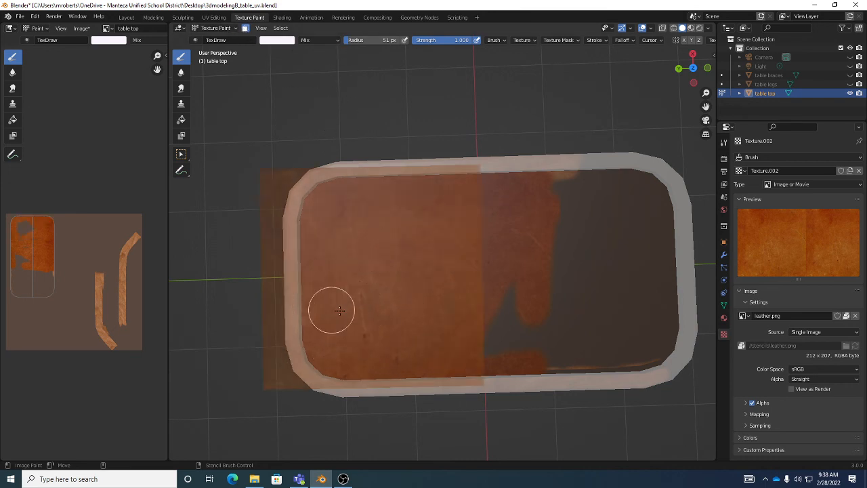
Move the leather stencil over the right end of the inner surface and paint until the remaining bare area is filled.
{"action": "mouse_move", "coordinate": [381, 265]}
{"action": "right_mouse_down"}
{"action": "mouse_move", "coordinate": [596, 246]}
{"action": "mouse_move", "coordinate": [585, 262]}
{"action": "right_mouse_up"}
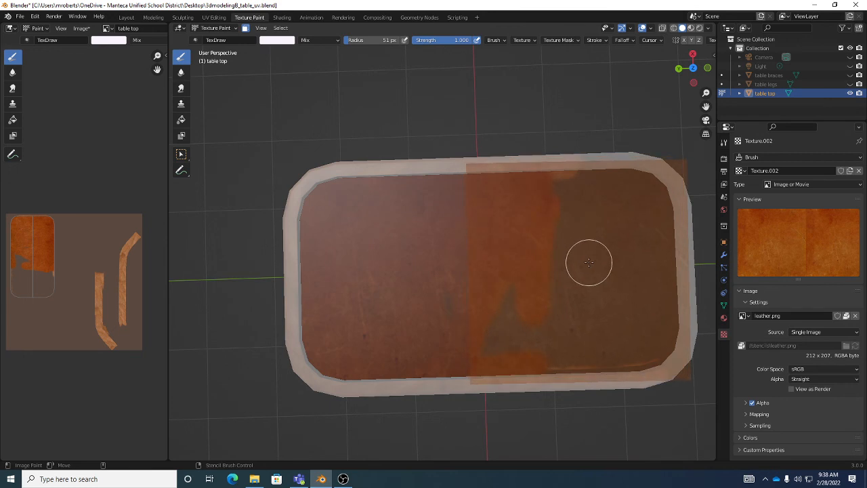
{"action": "mouse_move", "coordinate": [632, 183]}
{"action": "left_mouse_down"}
{"action": "mouse_move", "coordinate": [662, 242]}
{"action": "mouse_move", "coordinate": [670, 358]}
{"action": "mouse_move", "coordinate": [542, 365]}
{"action": "left_mouse_up"}
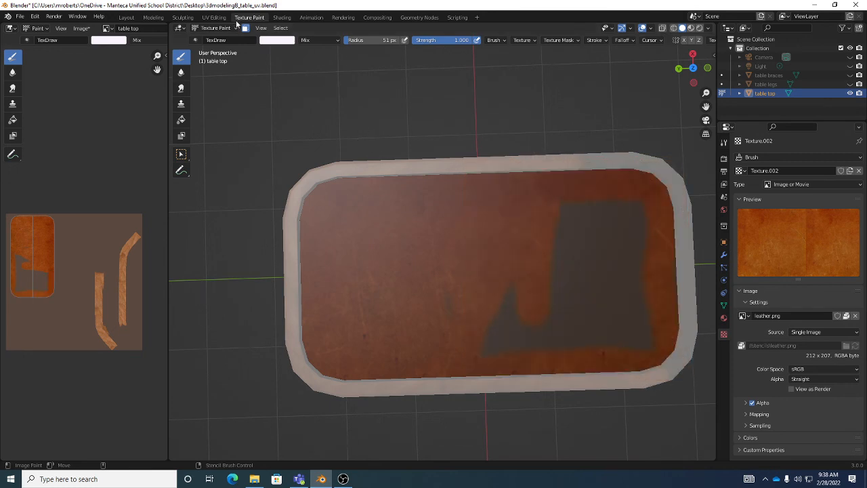
{"action": "mouse_move", "coordinate": [553, 306]}
{"action": "left_mouse_down"}
{"action": "mouse_move", "coordinate": [499, 345]}
{"action": "mouse_move", "coordinate": [495, 317]}
{"action": "left_mouse_up"}
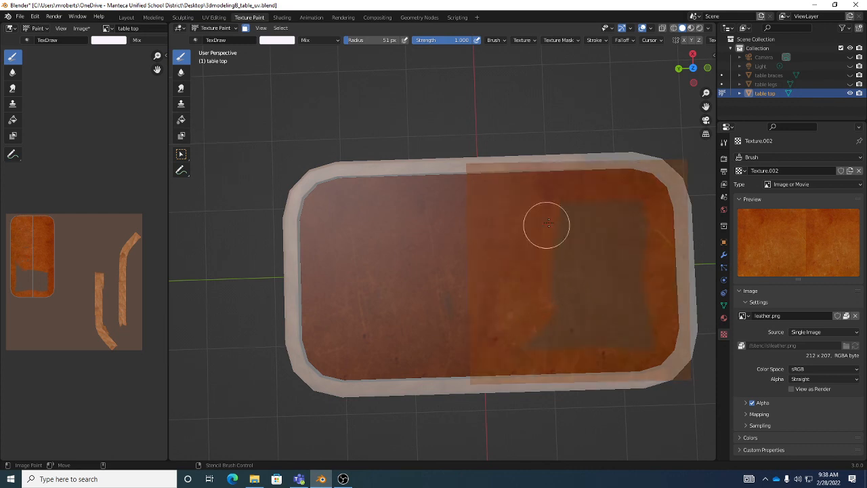
{"action": "mouse_move", "coordinate": [547, 225]}
{"action": "left_mouse_down"}
{"action": "mouse_move", "coordinate": [627, 199]}
{"action": "mouse_move", "coordinate": [644, 257]}
{"action": "mouse_move", "coordinate": [629, 348]}
{"action": "mouse_move", "coordinate": [554, 355]}
{"action": "mouse_move", "coordinate": [558, 253]}
{"action": "mouse_move", "coordinate": [625, 244]}
{"action": "mouse_move", "coordinate": [587, 291]}
{"action": "mouse_move", "coordinate": [604, 341]}
{"action": "left_mouse_up"}
Move the leather stencil back over the left half of the table top and rotate it slightly.
{"action": "right_click_drag", "start_coordinate": [588, 275], "coordinate": [435, 265]}
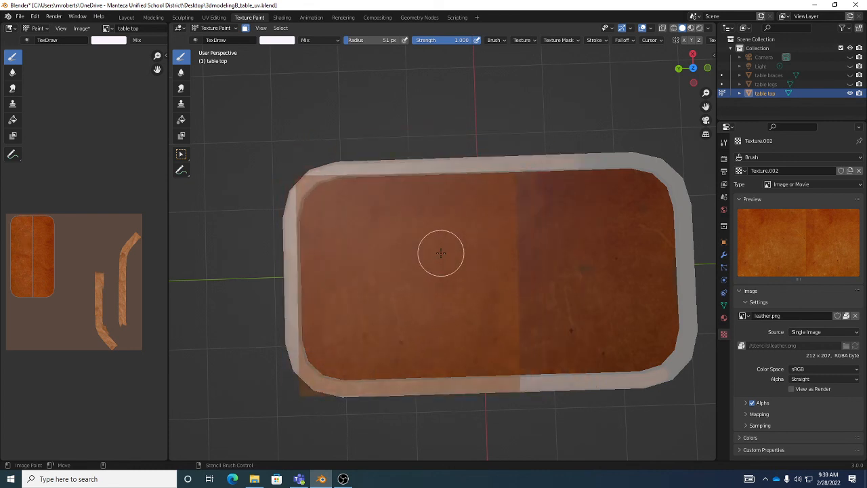
{"action": "mouse_move", "coordinate": [499, 190]}
{"action": "right_mouse_down", "text": "ctrl"}
{"action": "mouse_move", "coordinate": [492, 218]}
{"action": "mouse_move", "coordinate": [491, 189]}
{"action": "mouse_move", "coordinate": [490, 209]}
{"action": "mouse_move", "coordinate": [505, 176]}
{"action": "mouse_move", "coordinate": [499, 191]}
{"action": "right_mouse_up", "text": "ctrl"}
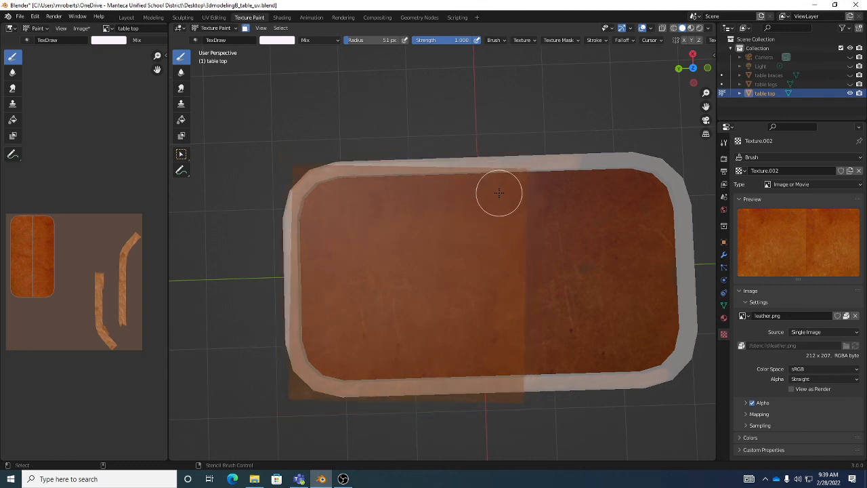
{"action": "scroll", "coordinate": [561, 284], "scroll_direction": "down", "scroll_amount": 2}
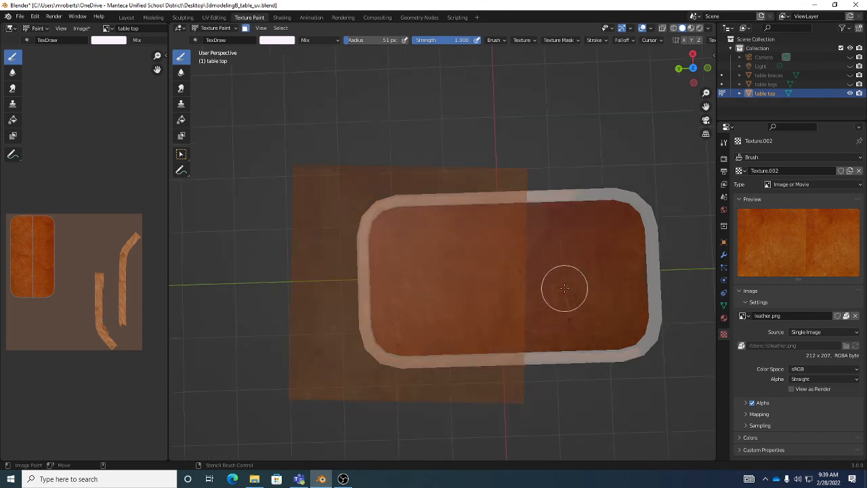
{"action": "scroll", "coordinate": [564, 288], "scroll_direction": "up", "scroll_amount": 2}
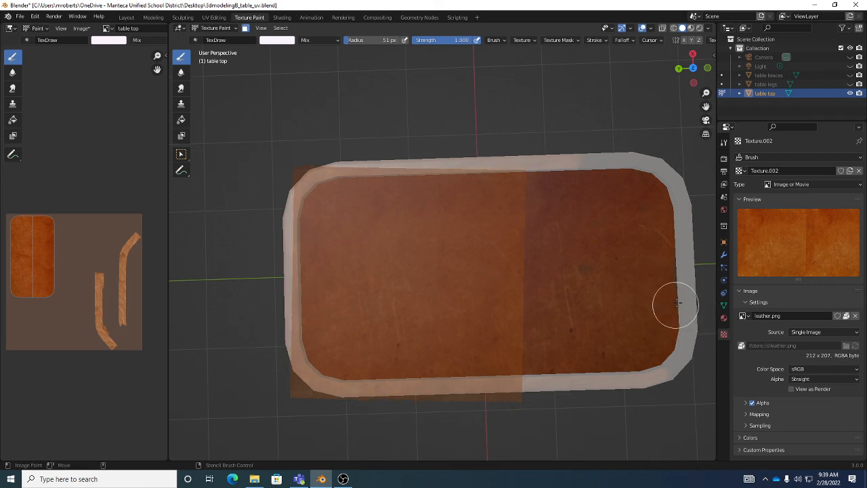
{"action": "middle_click_drag", "start_coordinate": [680, 296], "coordinate": [670, 286]}
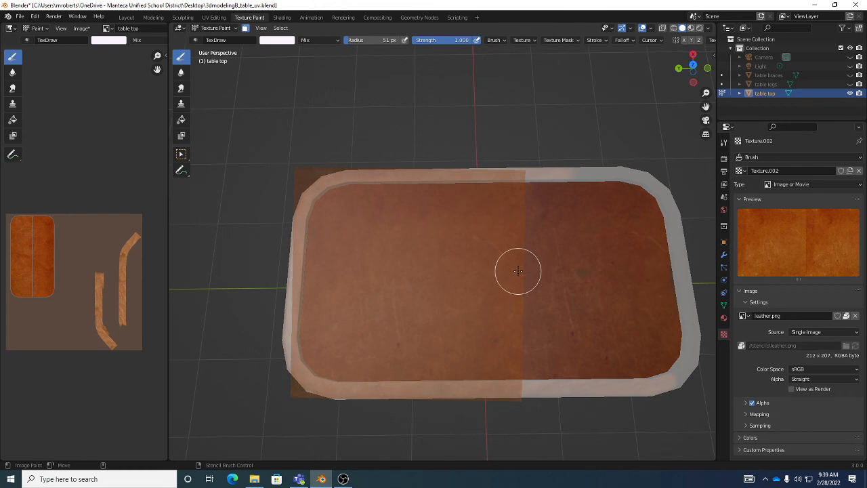
Review the mapping options for the brush's leather texture and keep Stencil selected.
{"action": "left_click", "coordinate": [525, 40]}
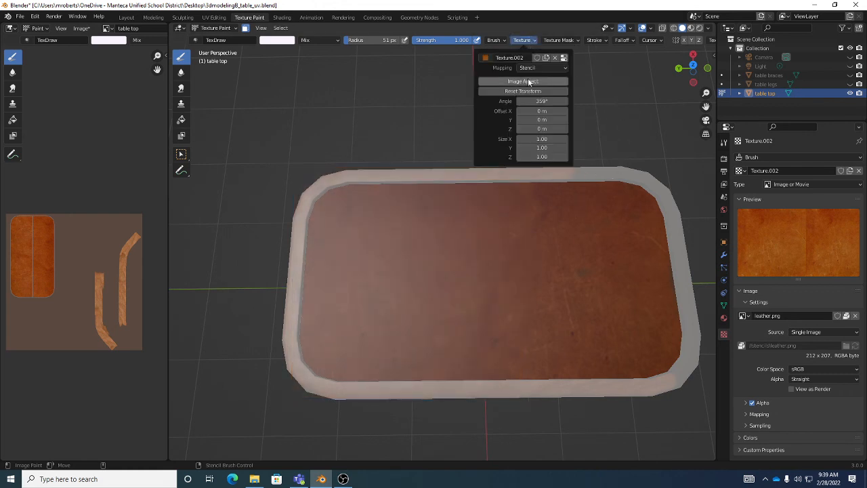
{"action": "left_click", "coordinate": [528, 68]}
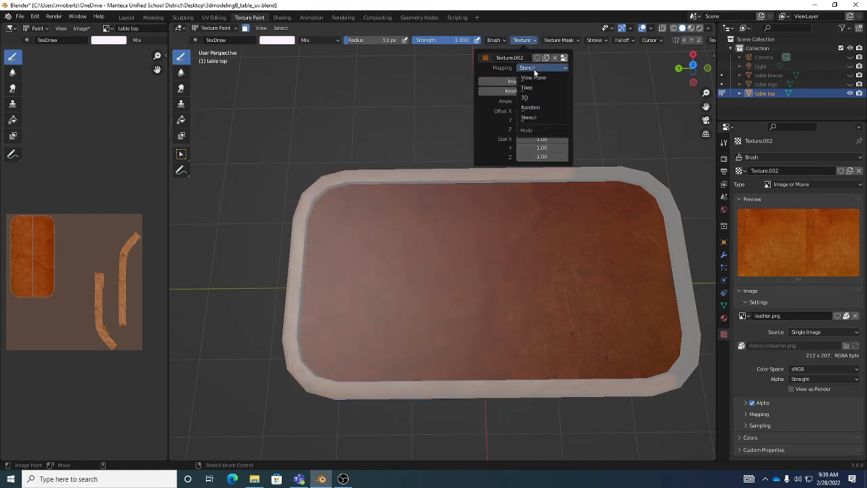
{"action": "left_click", "coordinate": [531, 118]}
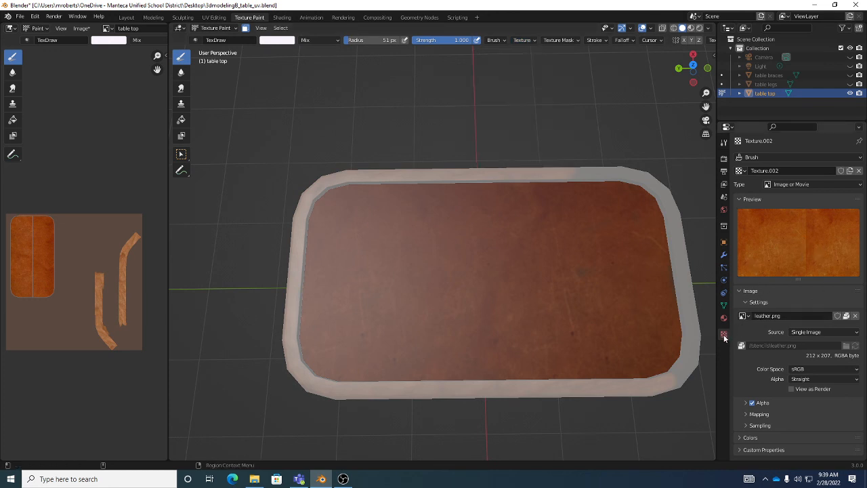
{"action": "left_click", "coordinate": [527, 41]}
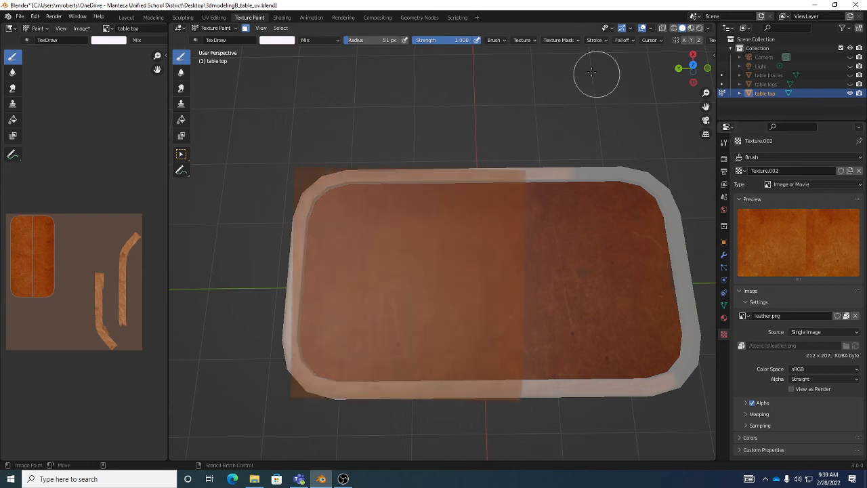
Remove the leather texture from the brush and turn off the paint face mask on the table top.
{"action": "left_click", "coordinate": [523, 40]}
{"action": "left_click", "coordinate": [554, 58]}
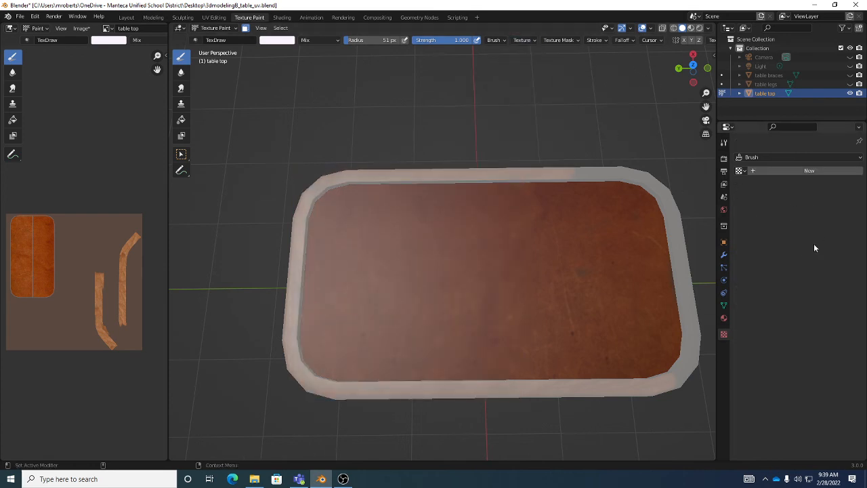
{"action": "left_click", "coordinate": [522, 40]}
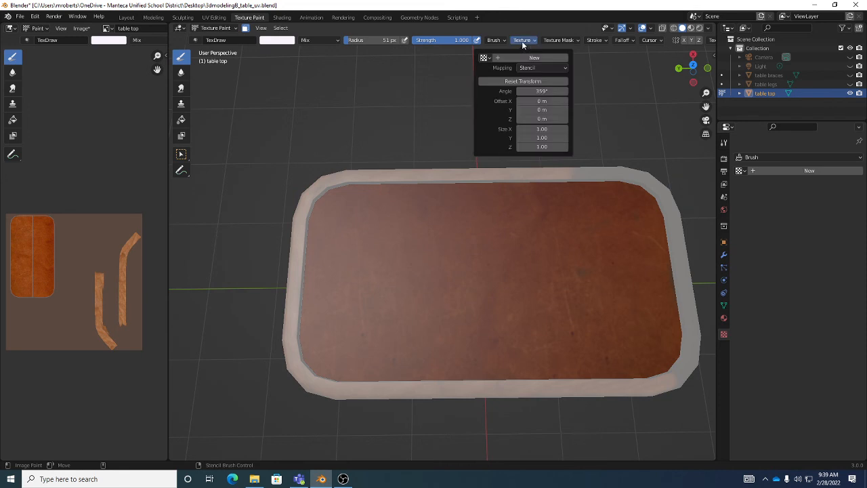
{"action": "left_click", "coordinate": [483, 58]}
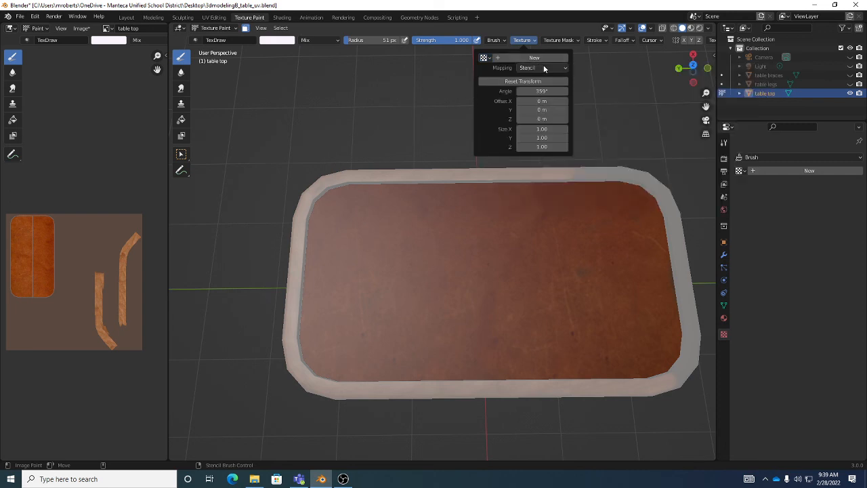
{"action": "left_click", "coordinate": [245, 27]}
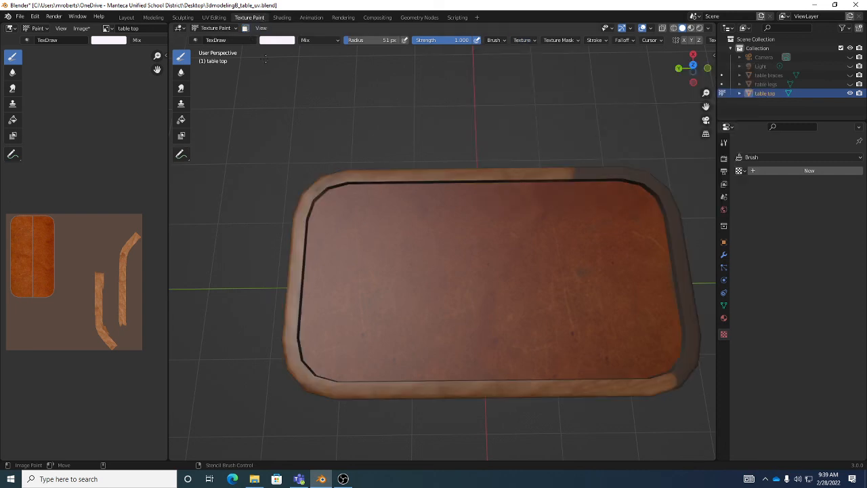
{"action": "middle_click_drag", "start_coordinate": [422, 352], "coordinate": [451, 354]}
Save the painted table top image and the blend file, and check the Automatically Pack Resources option for external data.
{"action": "left_click", "coordinate": [80, 29]}
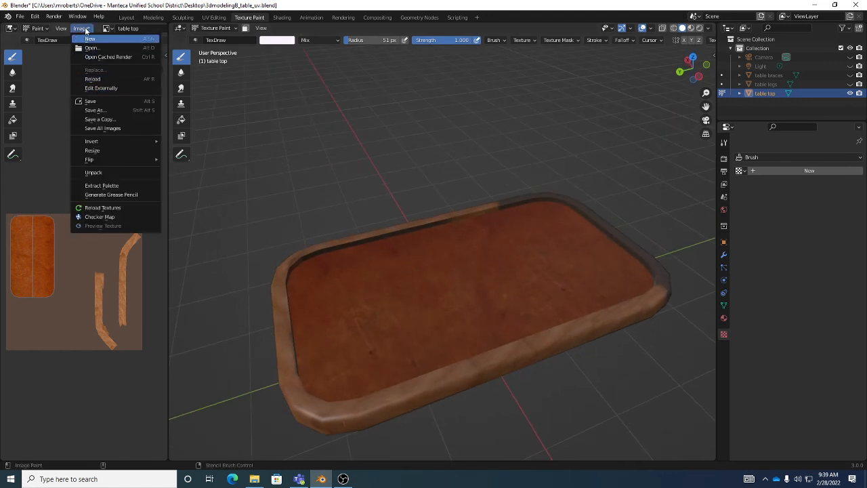
{"action": "left_click", "coordinate": [96, 101]}
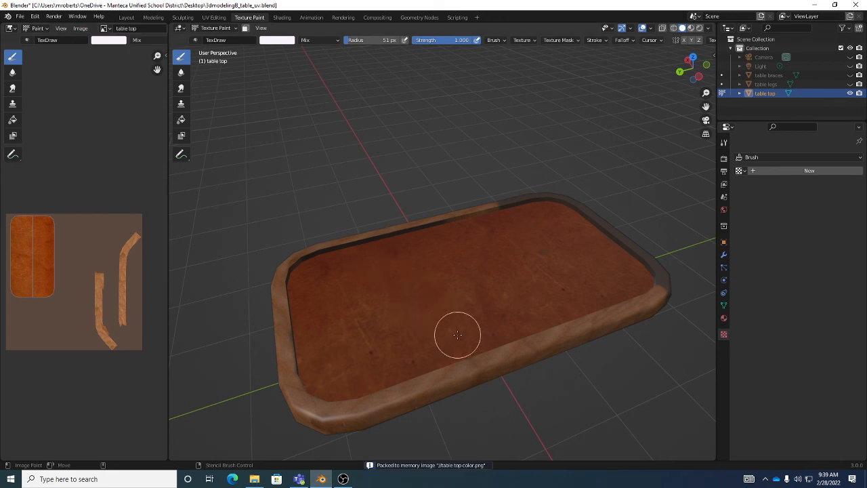
{"action": "key", "text": "ctrl+s"}
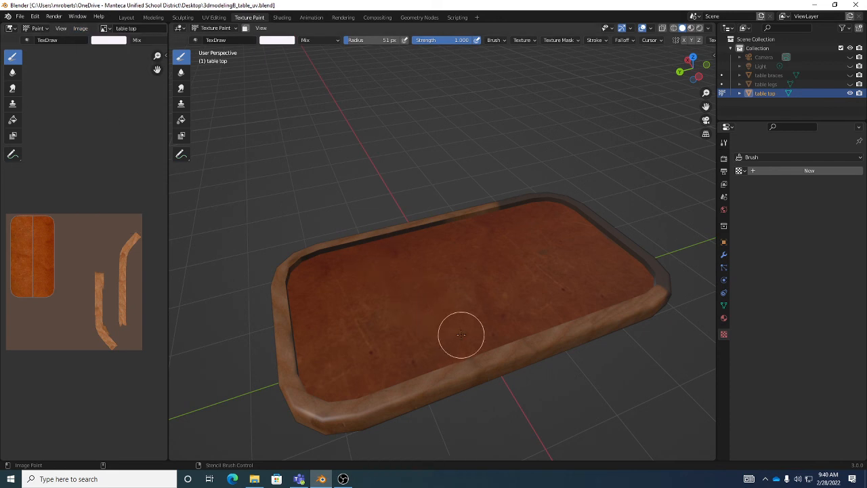
{"action": "left_click", "coordinate": [22, 17]}
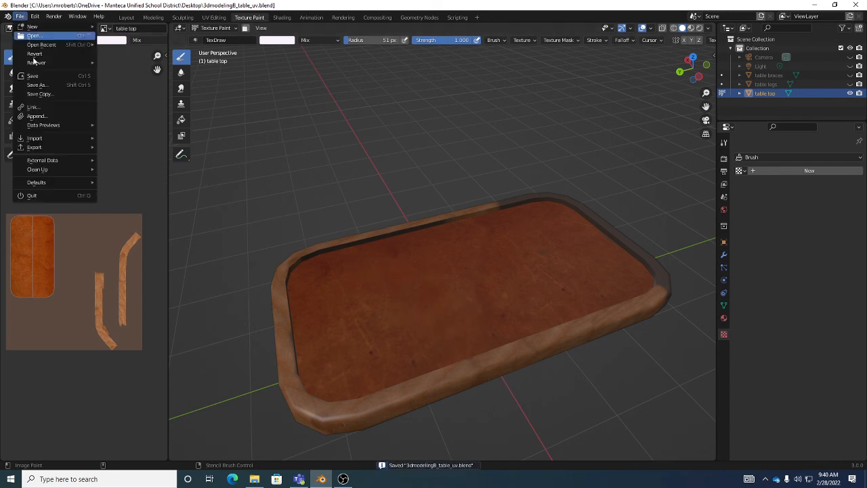
{"action": "mouse_move", "coordinate": [51, 160]}
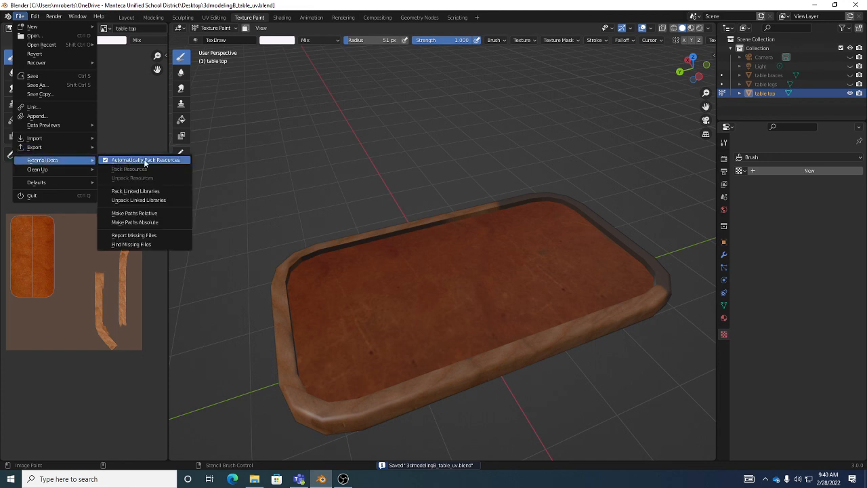
{"action": "mouse_move", "coordinate": [539, 284]}
{"action": "middle_mouse_down"}
{"action": "mouse_move", "coordinate": [544, 303]}
{"action": "mouse_move", "coordinate": [551, 269]}
{"action": "middle_mouse_up"}
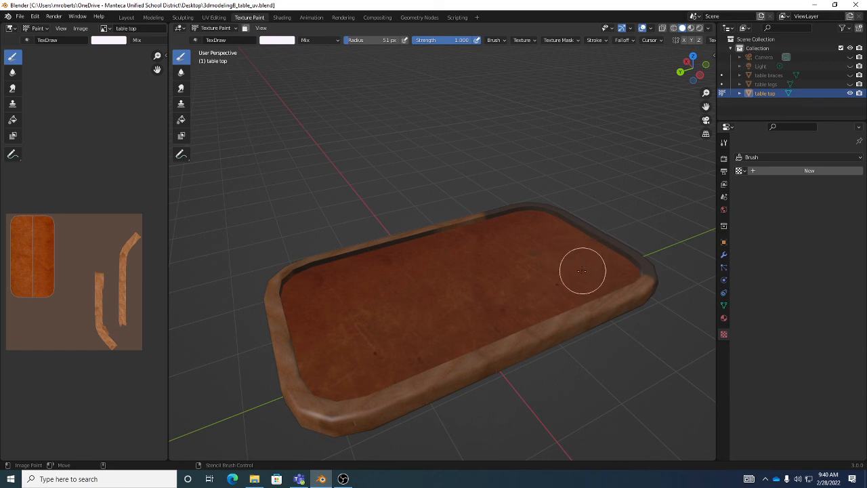
{"action": "left_click", "coordinate": [343, 478]}
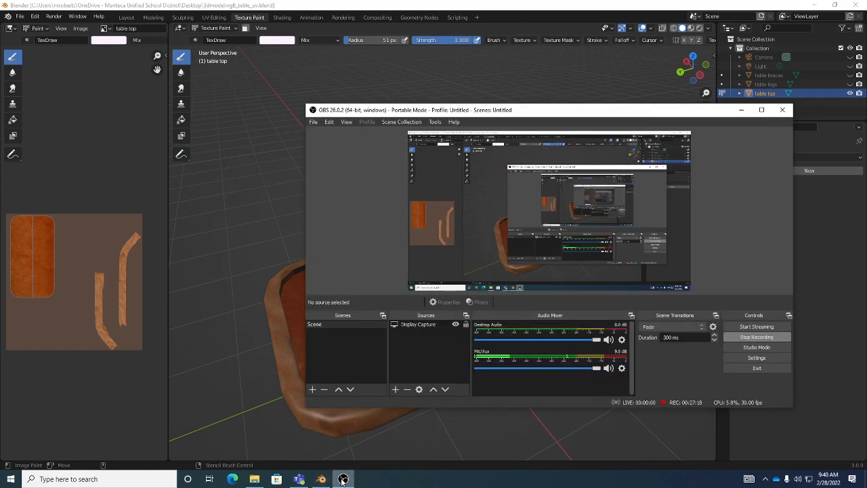